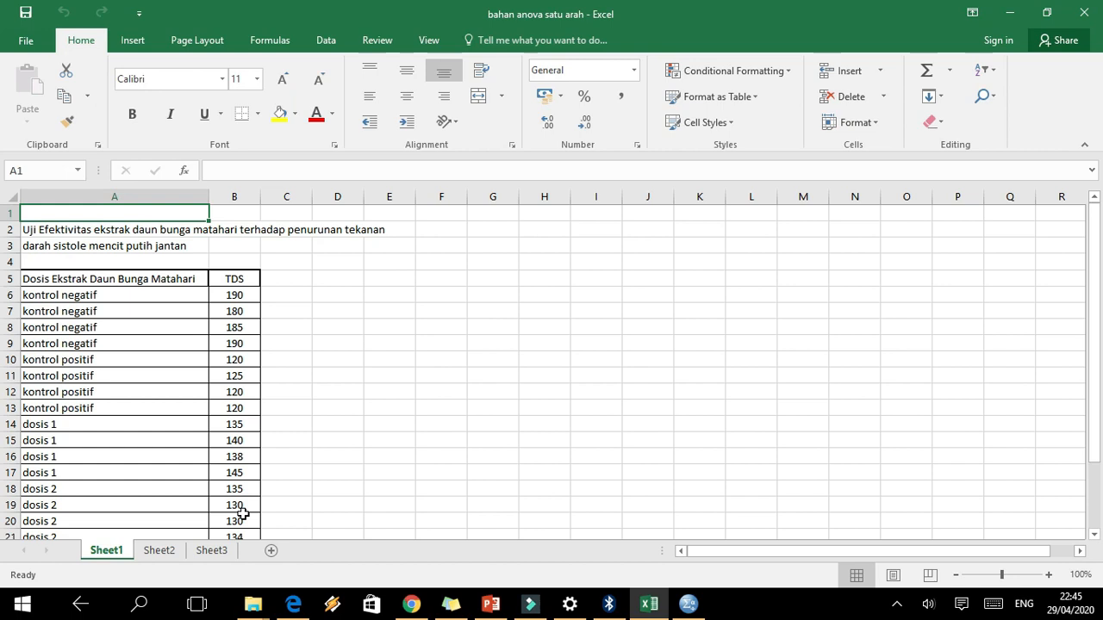
Switch to the SPSS data editor and define the first variable with the name Kelompok_perlakuan
mouse_move(694, 610)
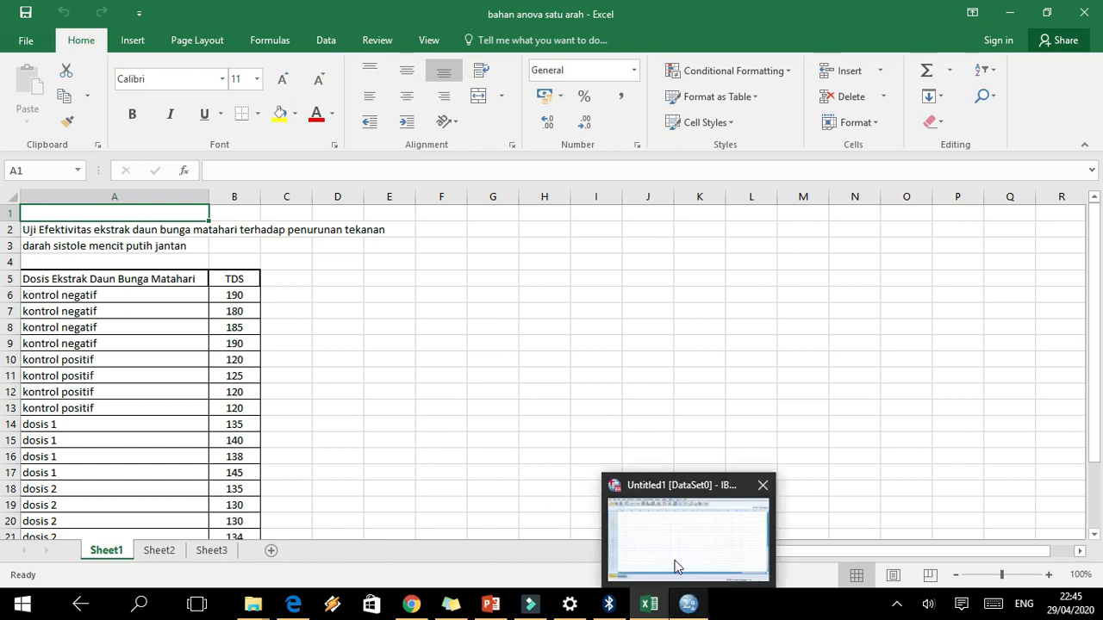
click(677, 565)
click(96, 555)
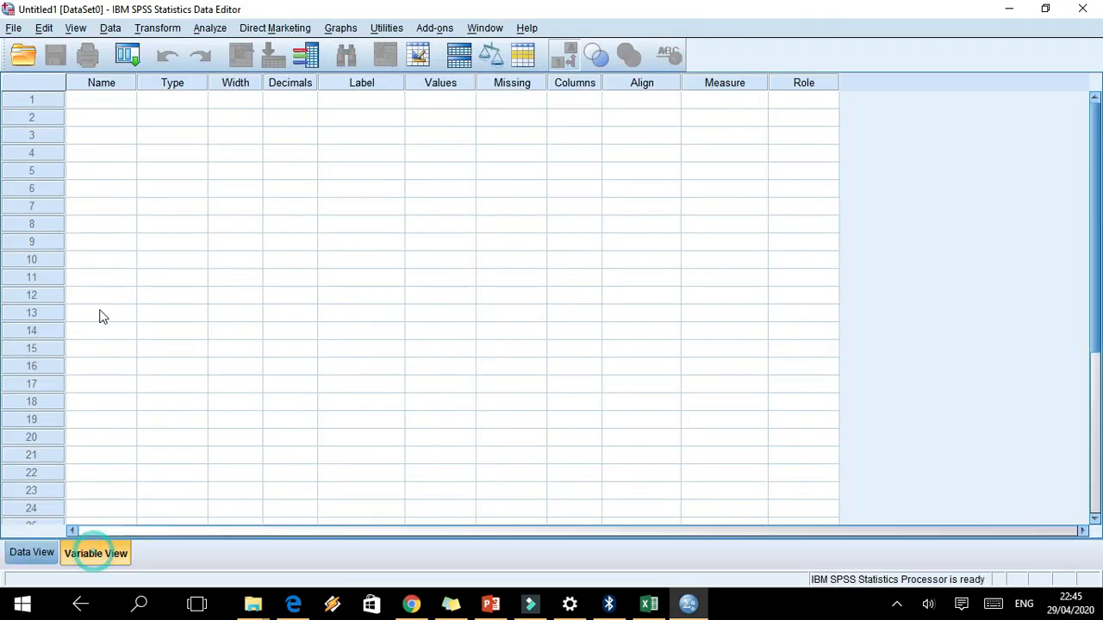
click(91, 99)
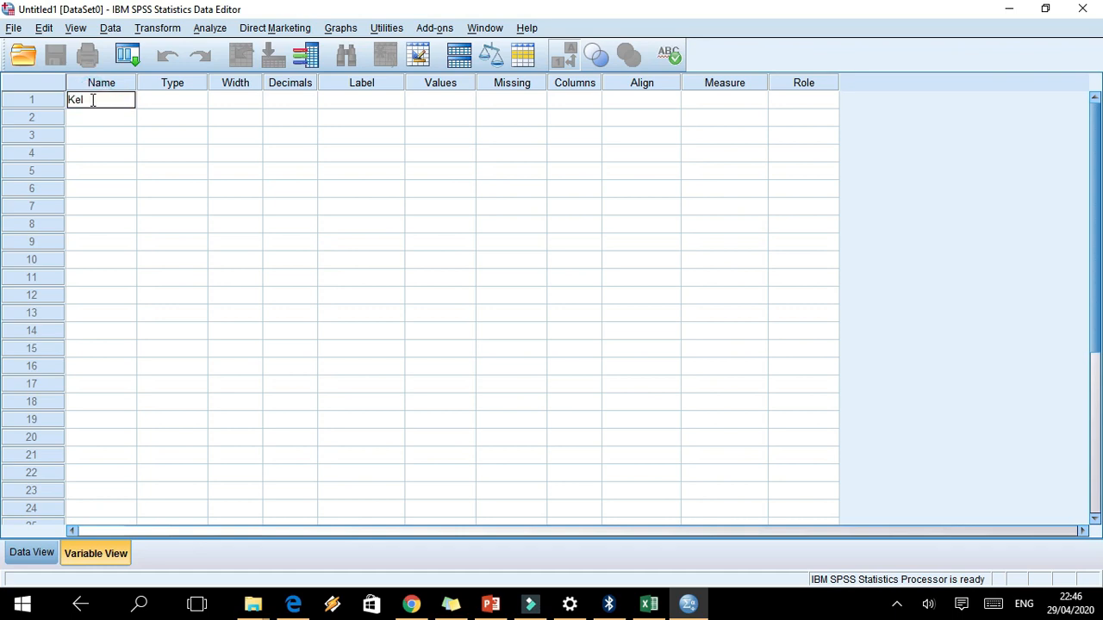
text(Kelompok_perlakuan)
Define a second variable named Tekanan_darah_sistole
click(95, 123)
click(96, 124)
text(T)
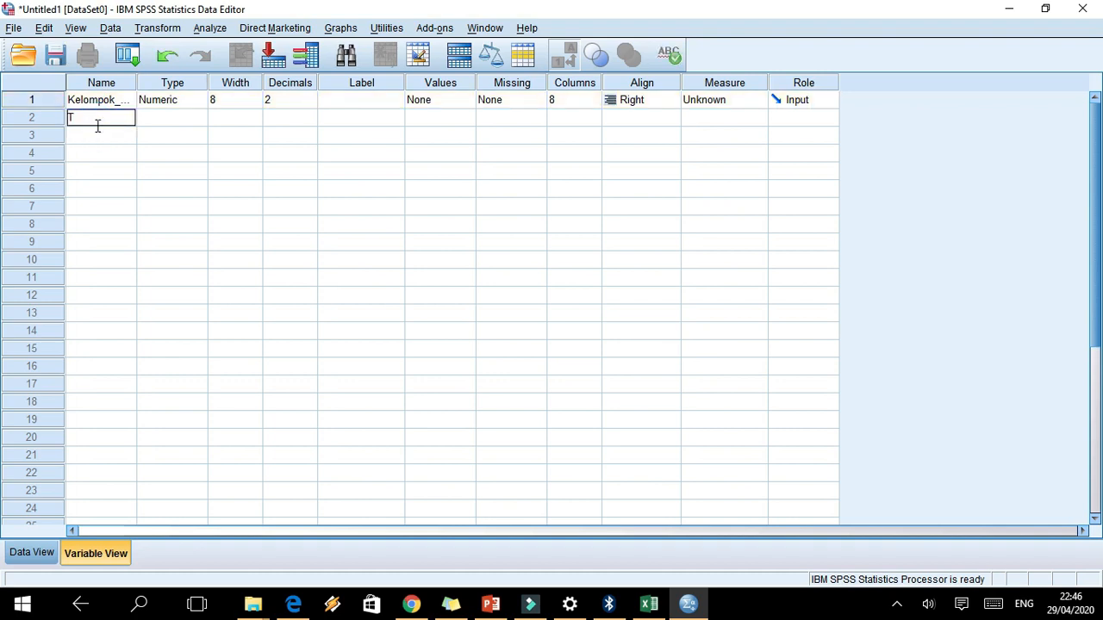
text(ekanan_darah_sistole)
Set the decimals of both variables to 0
click(309, 103)
click(310, 104)
click(309, 104)
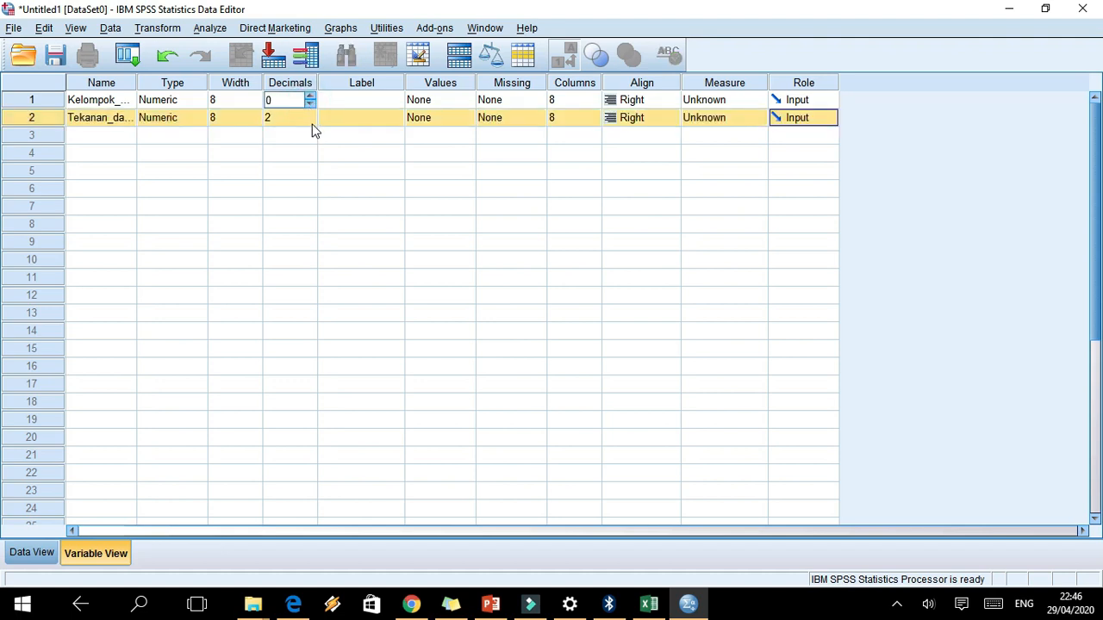
click(312, 121)
click(309, 120)
click(309, 120)
Label the first variable "Kelompok Perlakuan" and the second "Tekanan Darah Sistole"
click(338, 104)
text(Kel)
text(ompok Perlakuan)
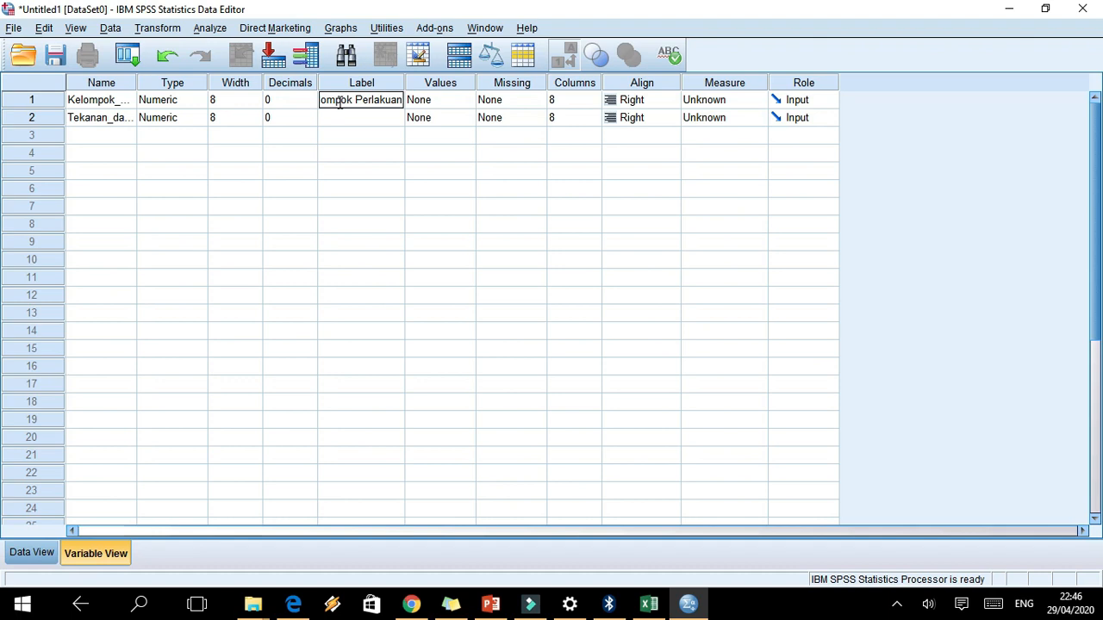
click(340, 120)
text(Tekan)
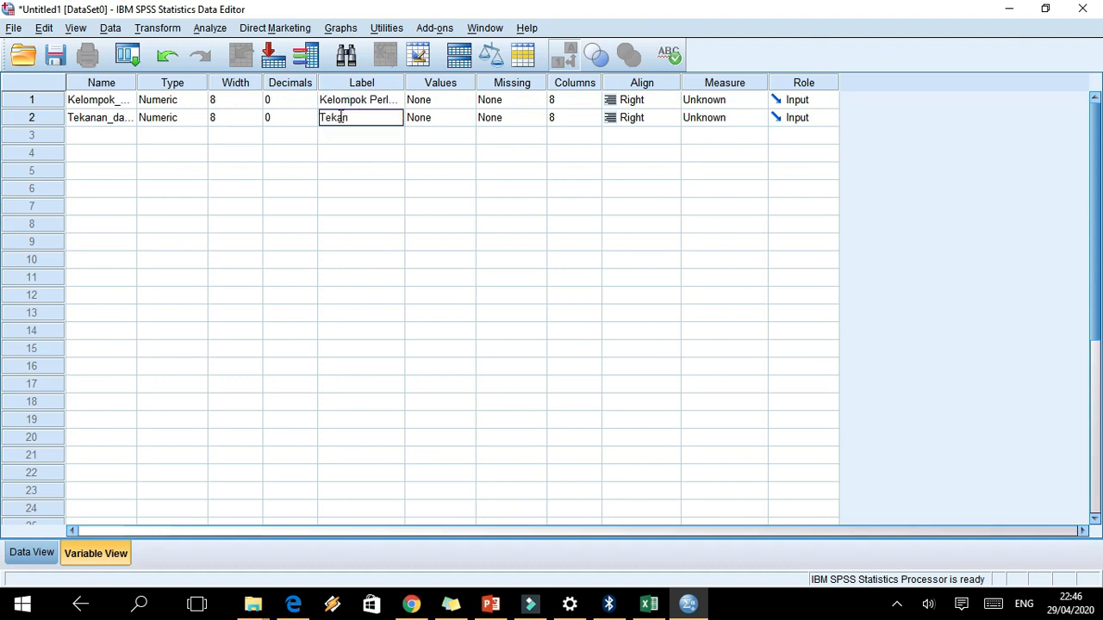
text(an Darah Sistole)
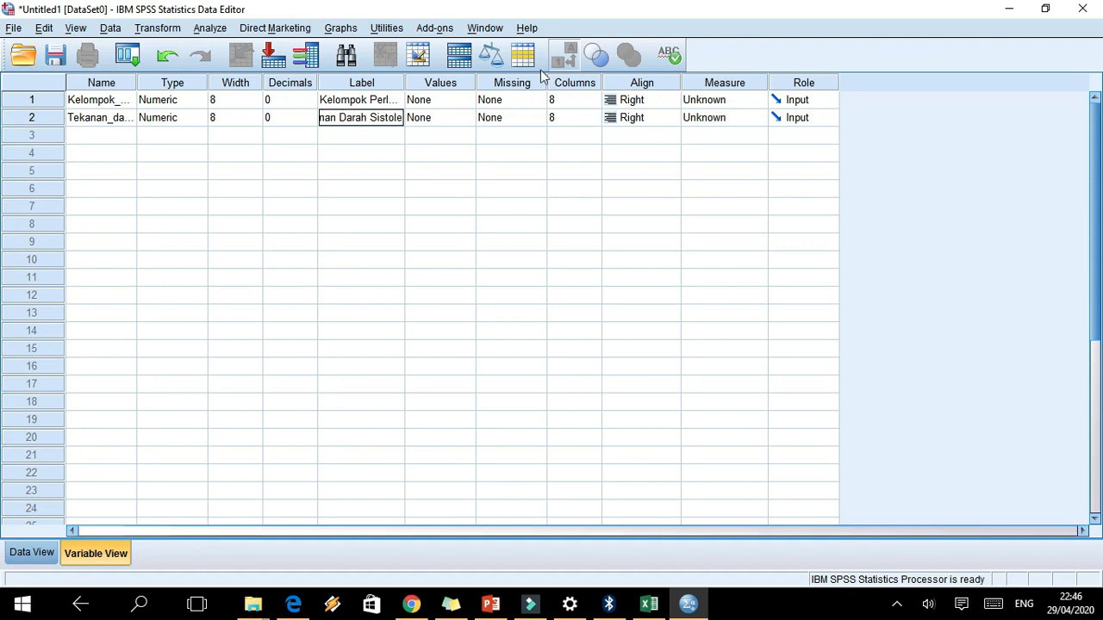
Add value labels for Kelompok_perlakuan: 1 = "Kontrol Negatif" and 2 = "Kontrol Positif"
click(463, 103)
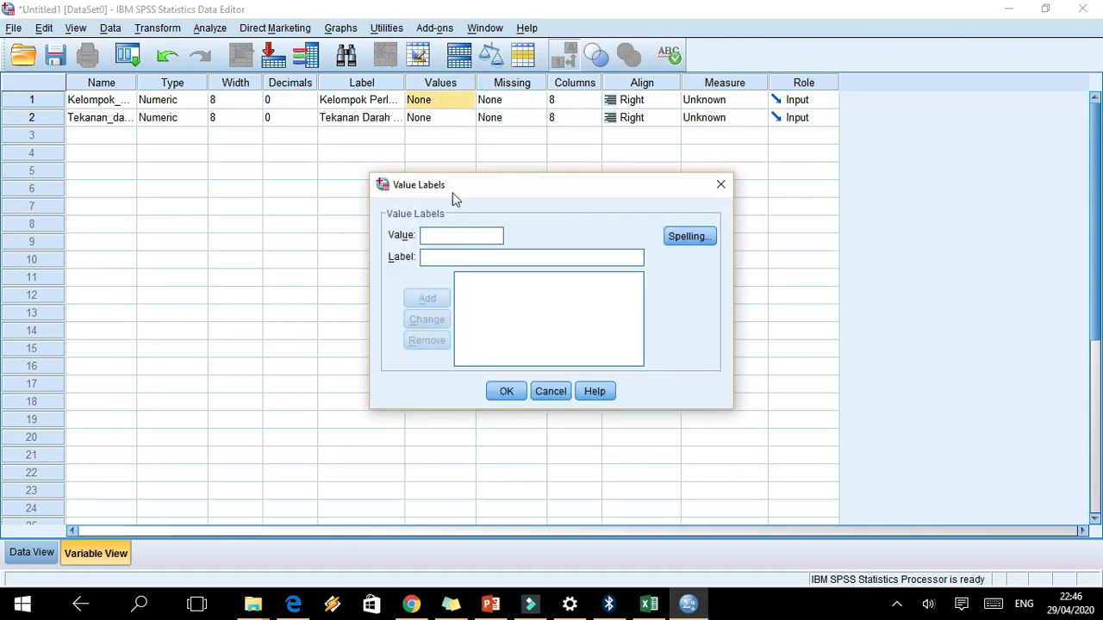
click(517, 256)
text(Kontrol Negatif)
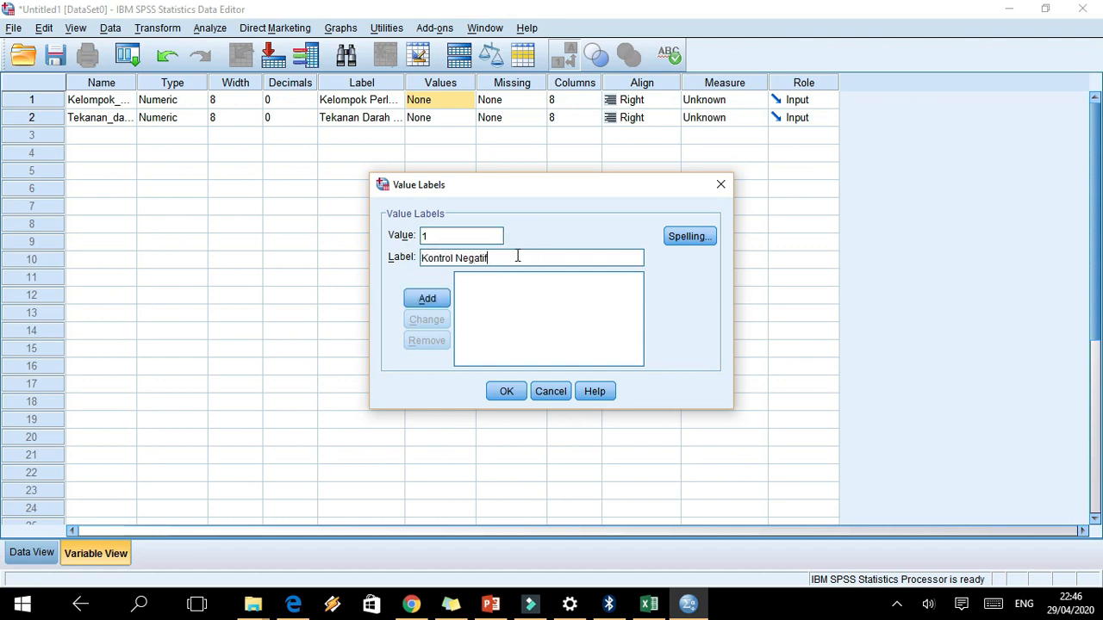
key(Return)
click(517, 256)
text(Kon)
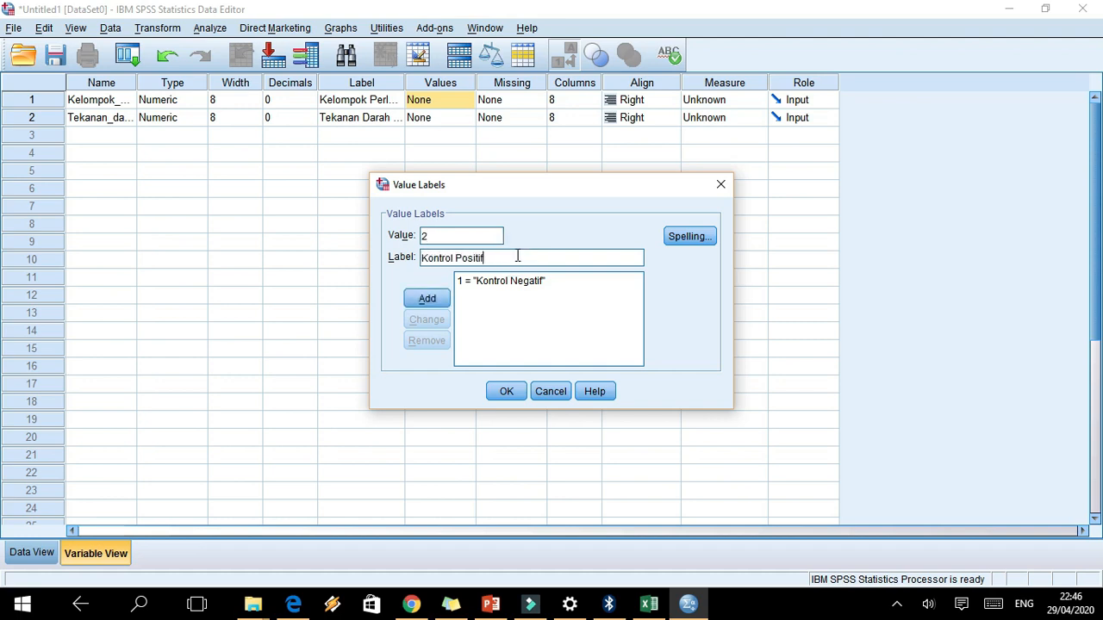
key(Return)
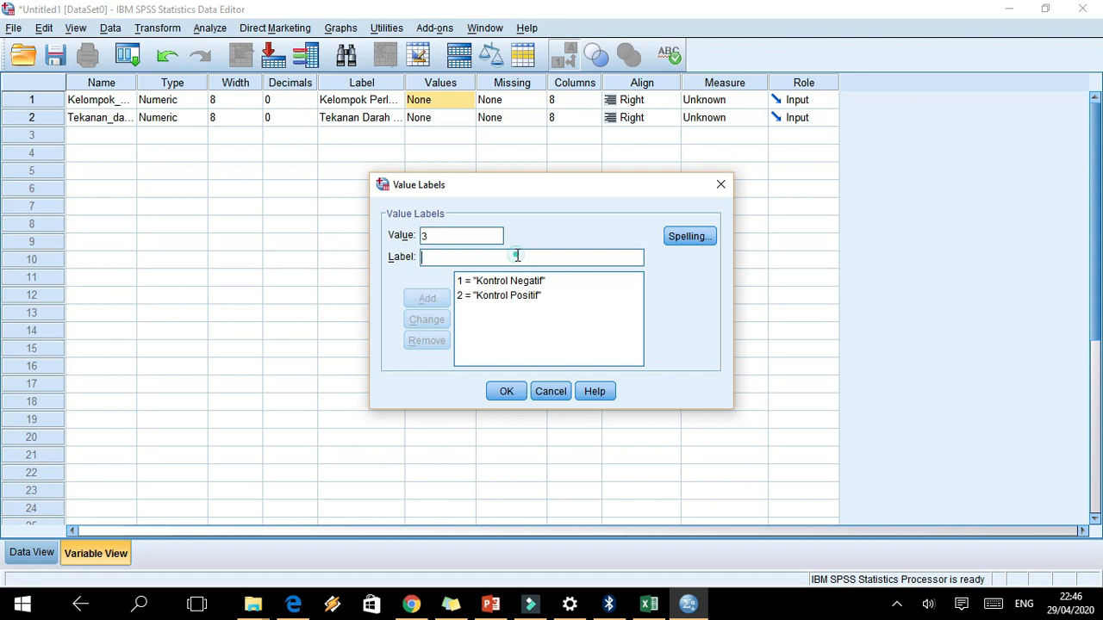
Add the value labels 3 = "Dosis 1" and 4 = "Dosis 2" for Kelompok_perlakuan
text(Dosis 1)
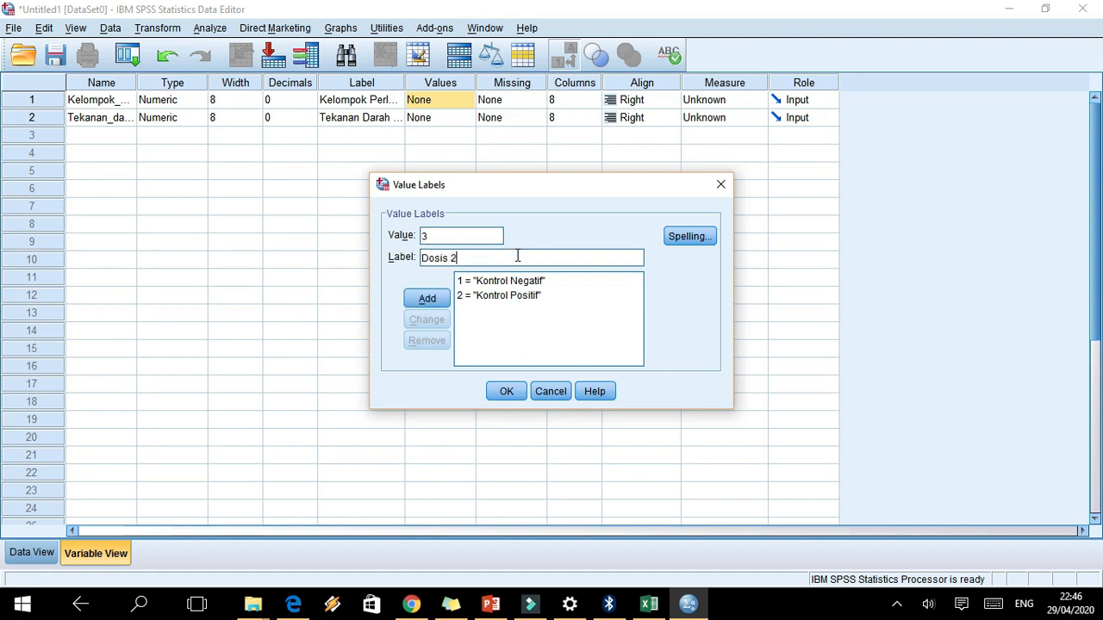
key(Return)
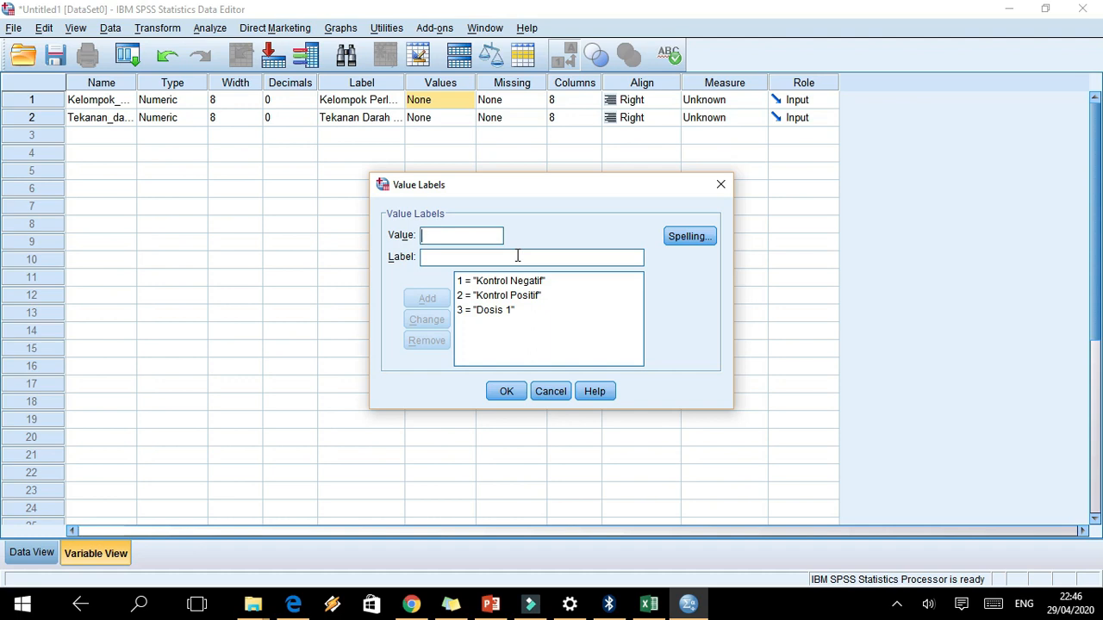
text(4)
click(517, 256)
text(Dosis 2)
key(Return)
Add the value label 5 = "Dosis 3" and apply the value labels to Kelompok_perlakuan
click(517, 256)
text(DOs)
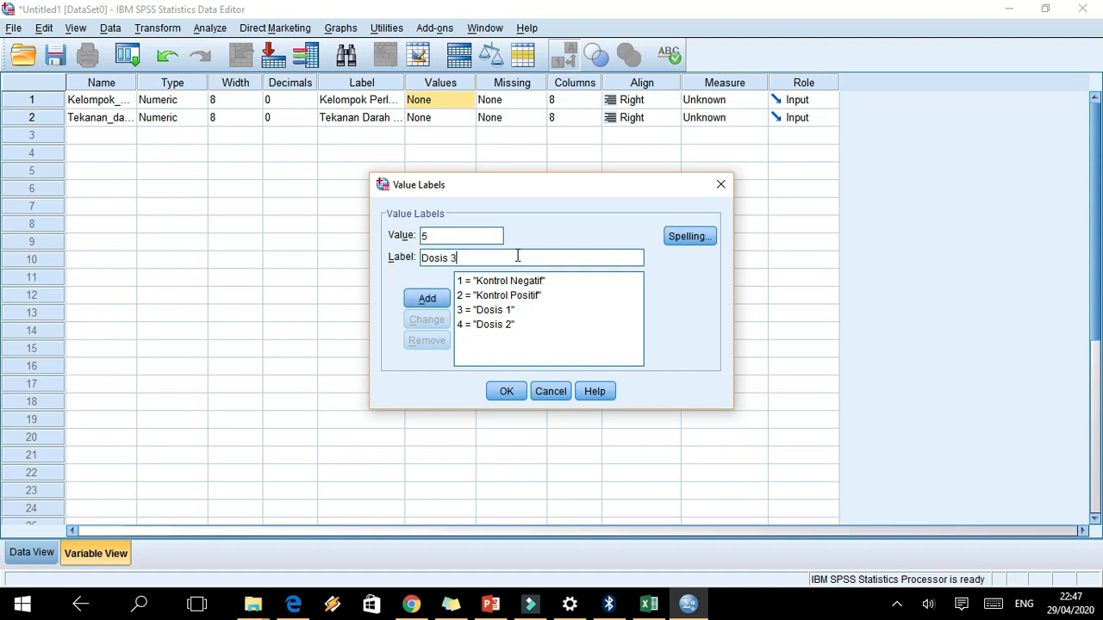
text(is 3)
key(Return)
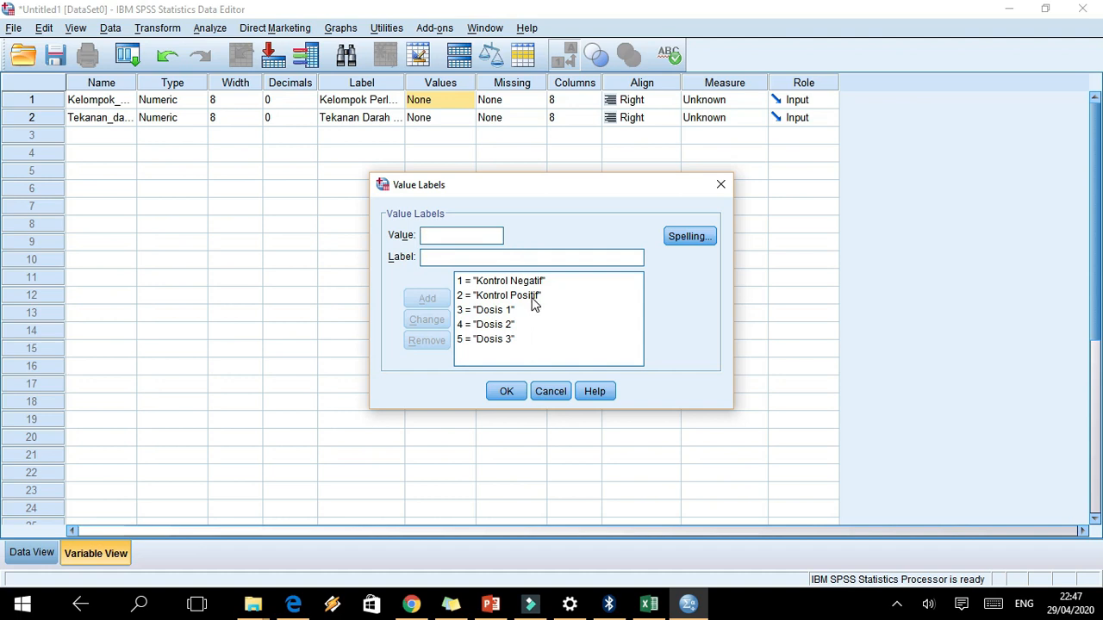
click(508, 392)
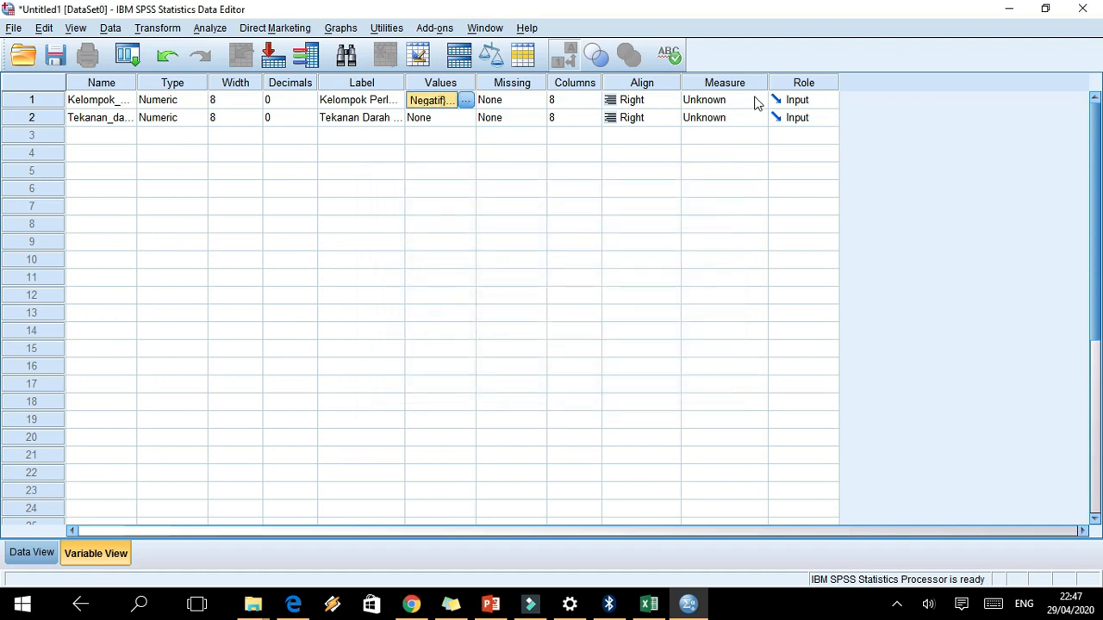
Set the measure of Kelompok_perlakuan to Nominal and the role of Tekanan_darah_sistole to Target
click(757, 100)
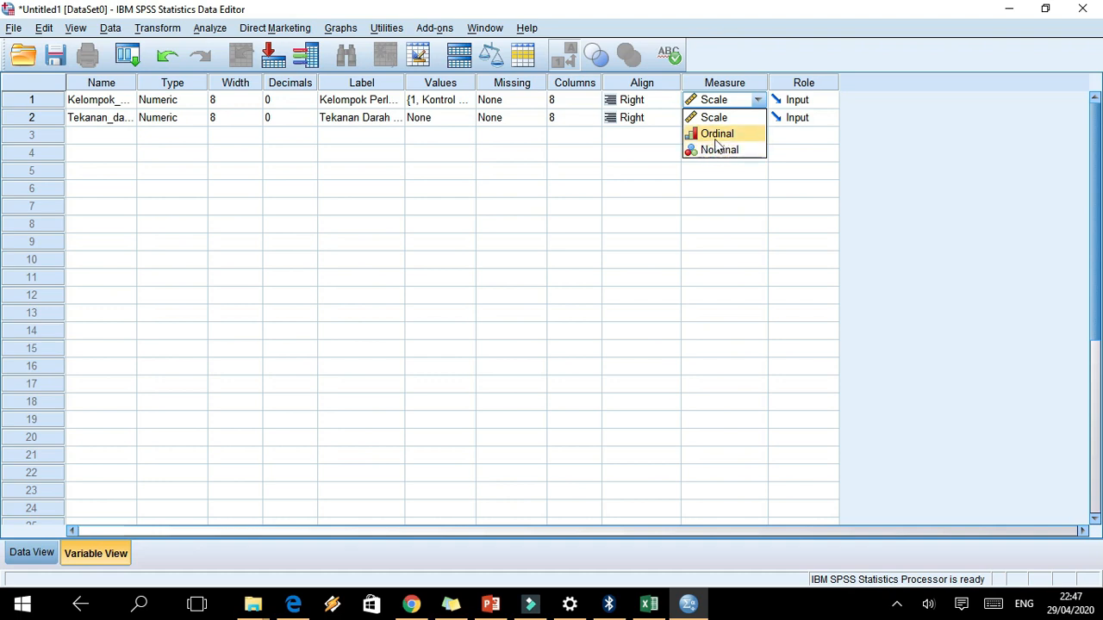
click(715, 139)
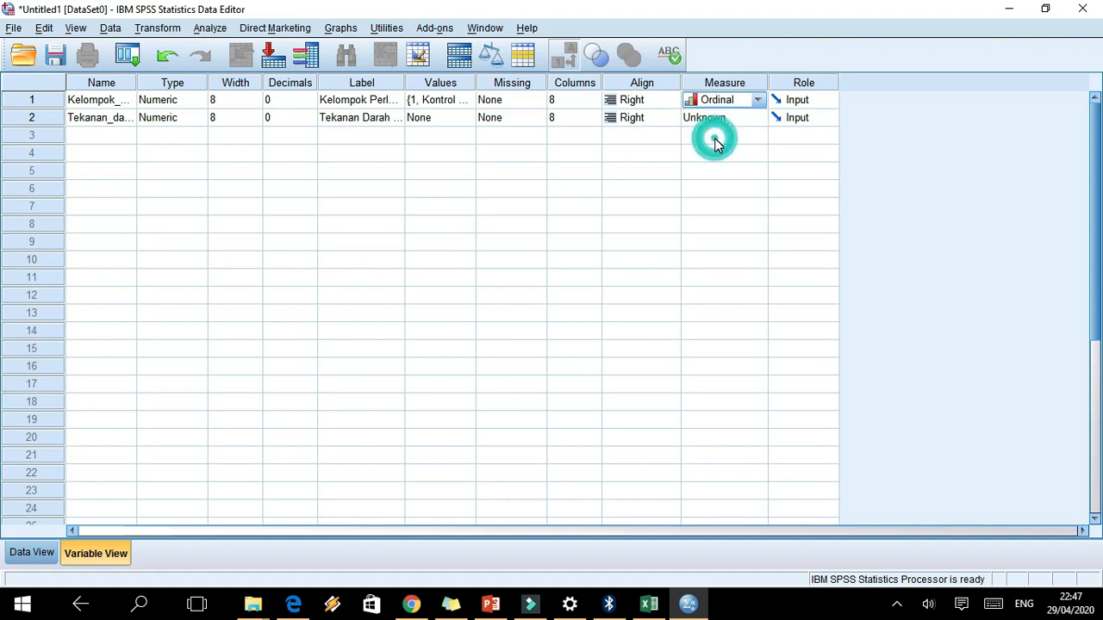
click(796, 105)
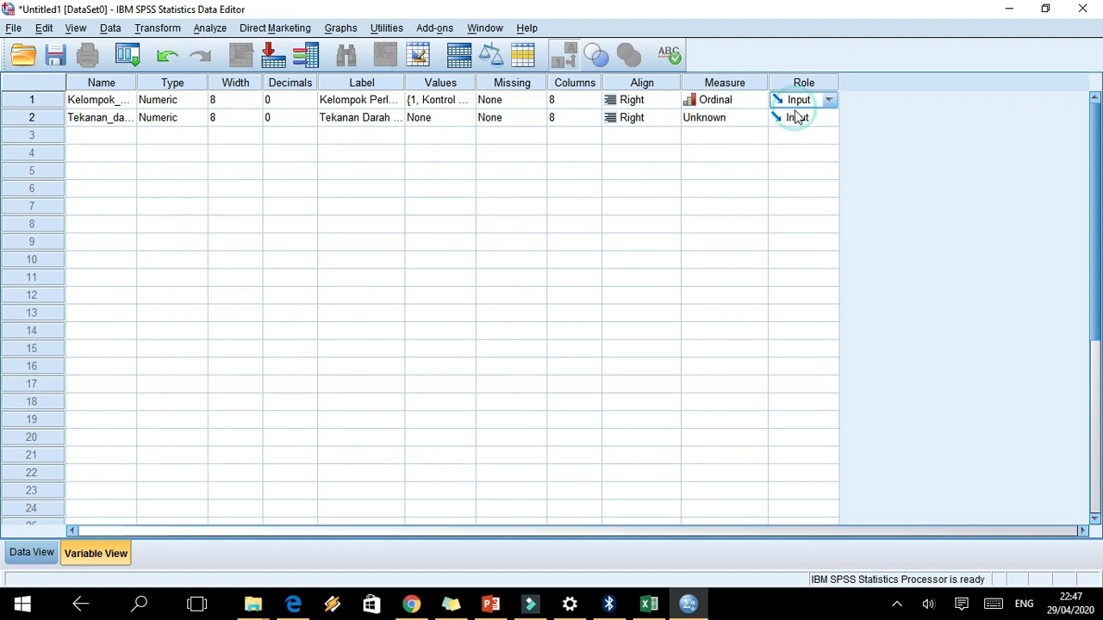
click(795, 119)
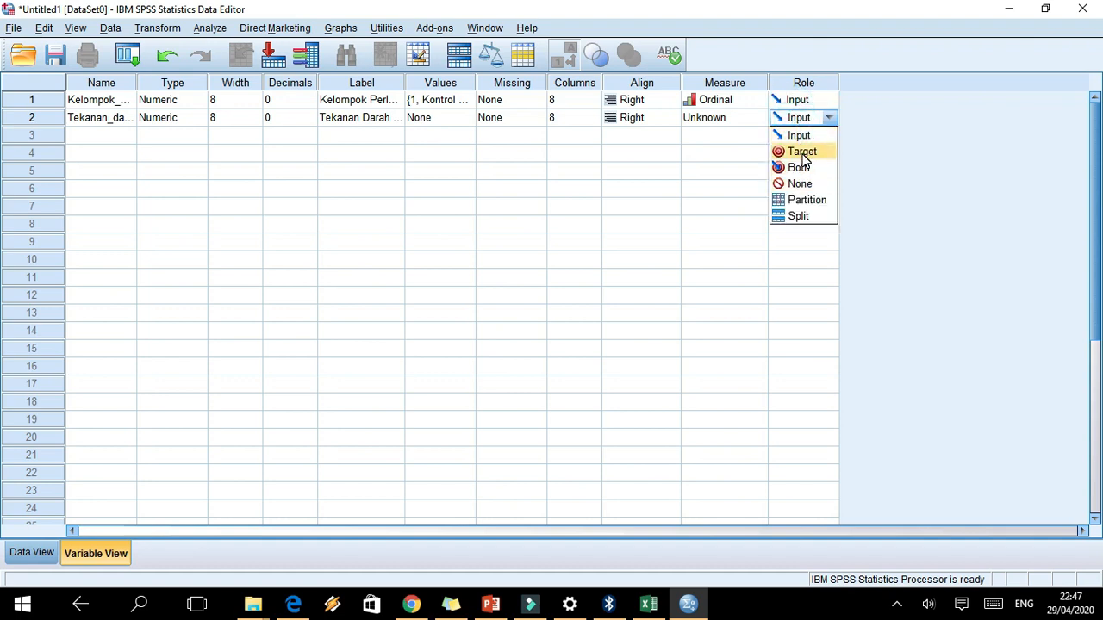
click(801, 152)
click(733, 102)
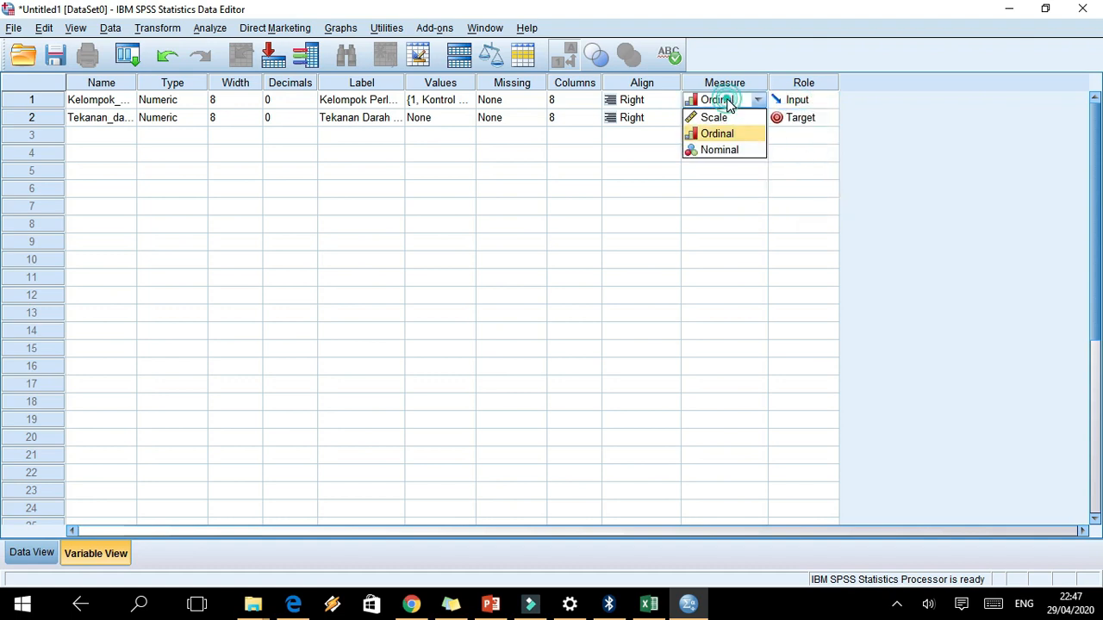
click(716, 150)
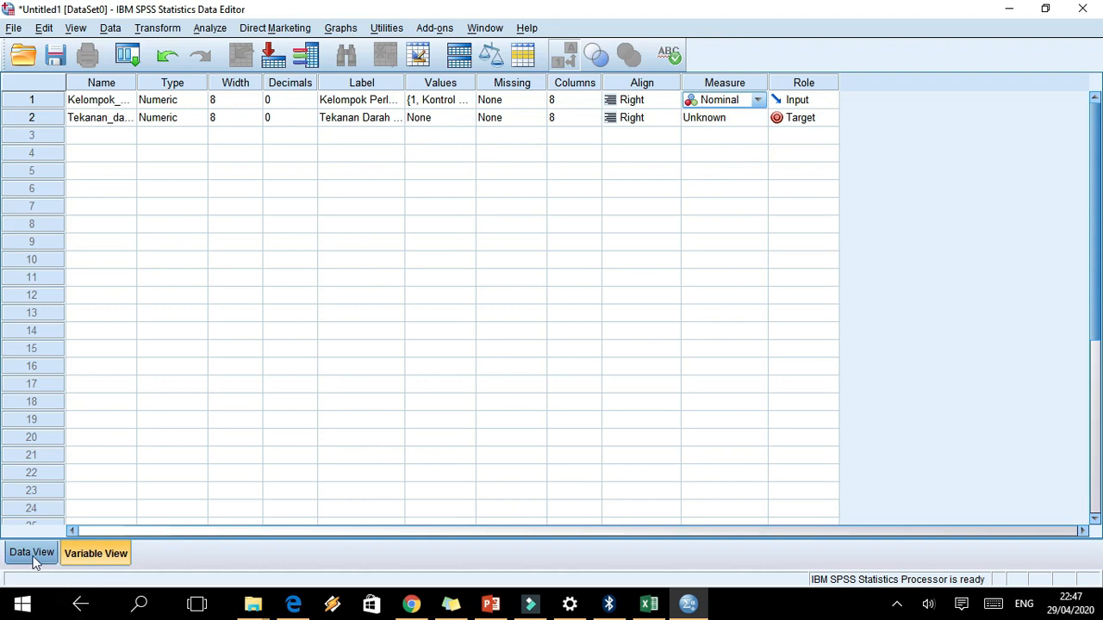
Fill the Kelompok_perlakuan data column with code 1 in rows 1 to 4 and code 2 in rows 5 to 8
click(31, 556)
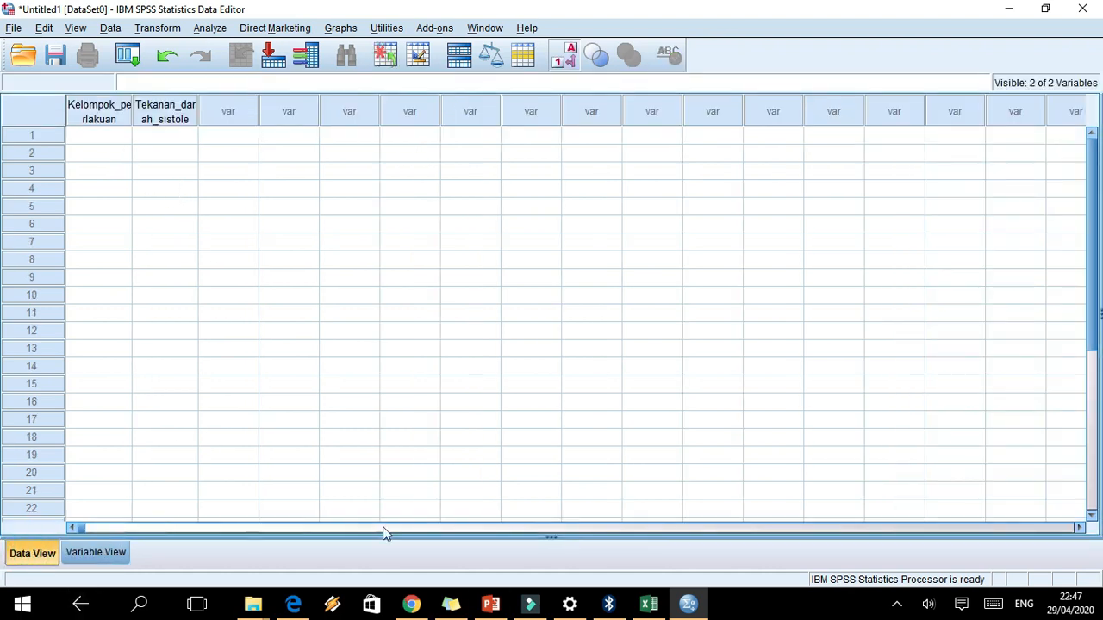
click(98, 137)
text(1)
key(Return)
text(1)
key(Return)
text(1)
key(Return)
text(1)
key(Return)
text(2)
key(Return)
text(2)
key(Return)
text(2)
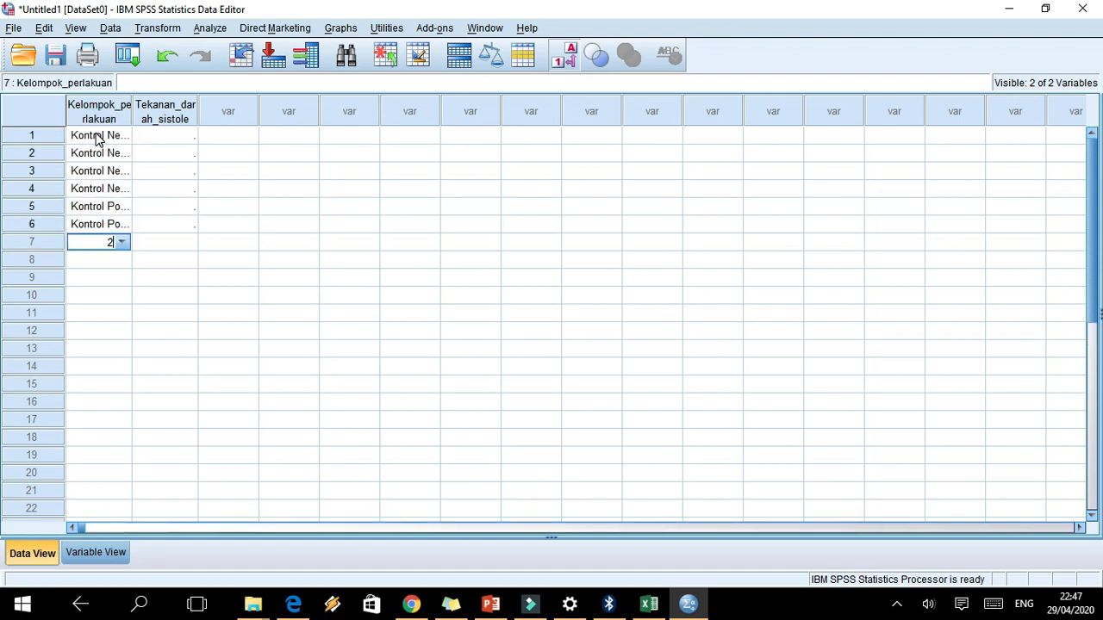
key(Return)
text(2)
key(Return)
Enter code 3 in rows 9 to 12 and code 4 in rows 13 to 16 of the Kelompok_perlakuan column
text(3)
key(Return)
text(3)
key(Return)
text(3)
key(Return)
text(3)
key(Return)
text(4)
key(Return)
text(4)
key(Return)
text(4)
key(Return)
text(44)
key(Return)
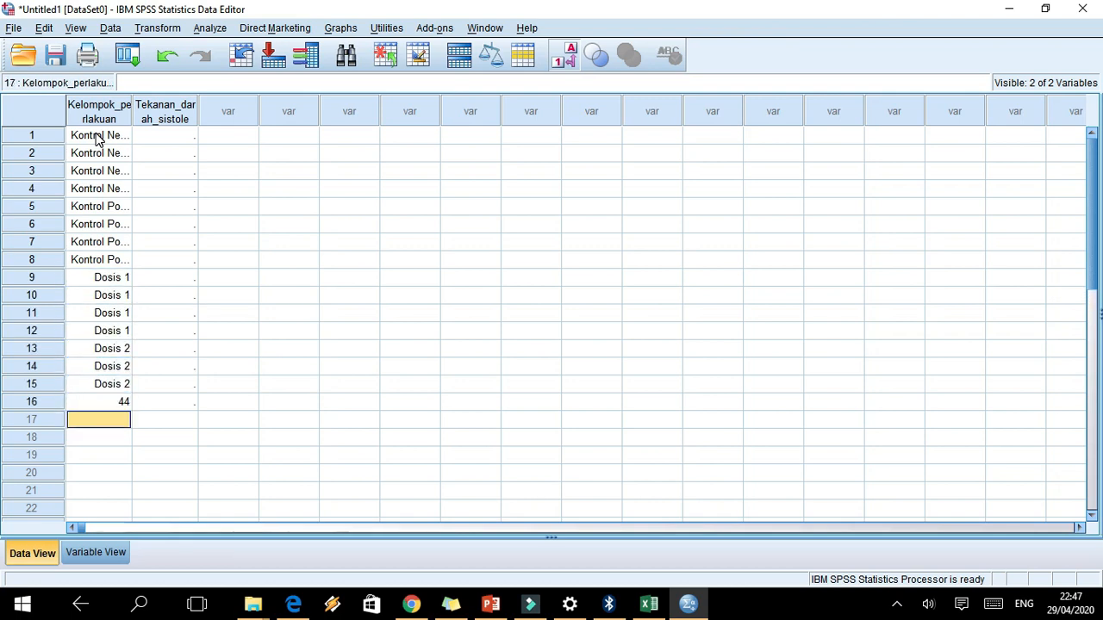
key(Up)
text(4)
key(Return)
Enter code 5 in rows 17 to 20 of the Kelompok_perlakuan column
text(5)
key(Return)
text(55)
key(Return)
text(5)
key(Return)
key(Up)
key(Up)
text(5)
key(Return)
key(Return)
text(5)
key(Return)
Copy the TDS values in B6:B25 of the Excel workbook into the SPSS Tekanan_darah_sistole column, starting at row 1
key(Right)
key(Up)
key(Up)
key(Up)
key(Up)
key(Up)
key(Up)
key(Up)
key(Up)
key(Up)
key(Up)
key(Up)
key(Up)
key(Up)
key(Up)
key(Up)
key(Up)
key(Up)
key(Up)
key(Up)
key(Up)
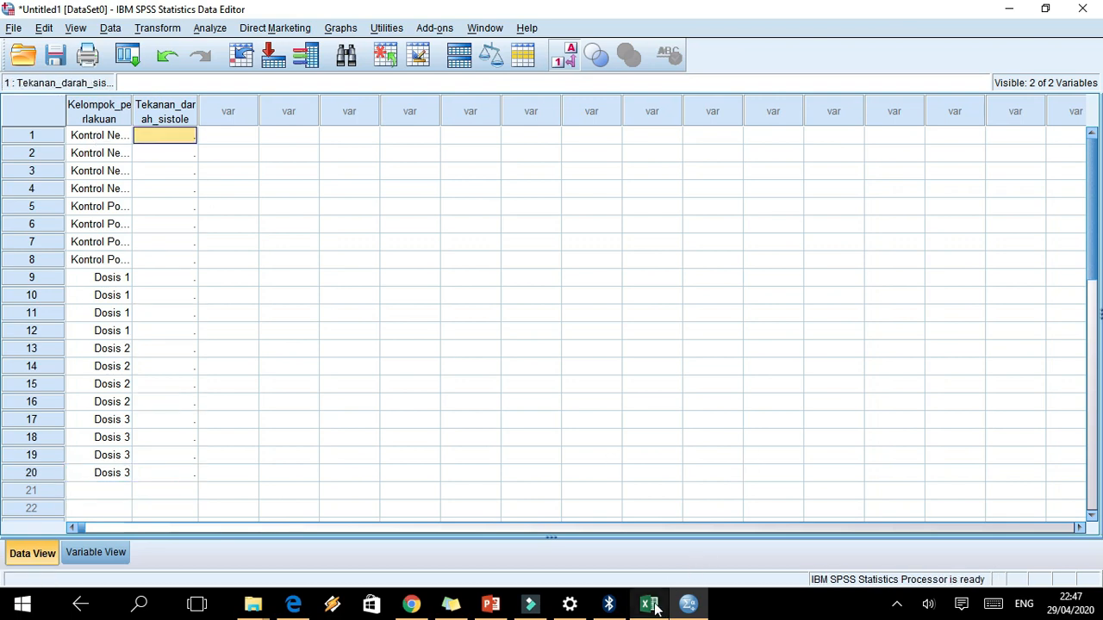
mouse_move(649, 603)
click(643, 544)
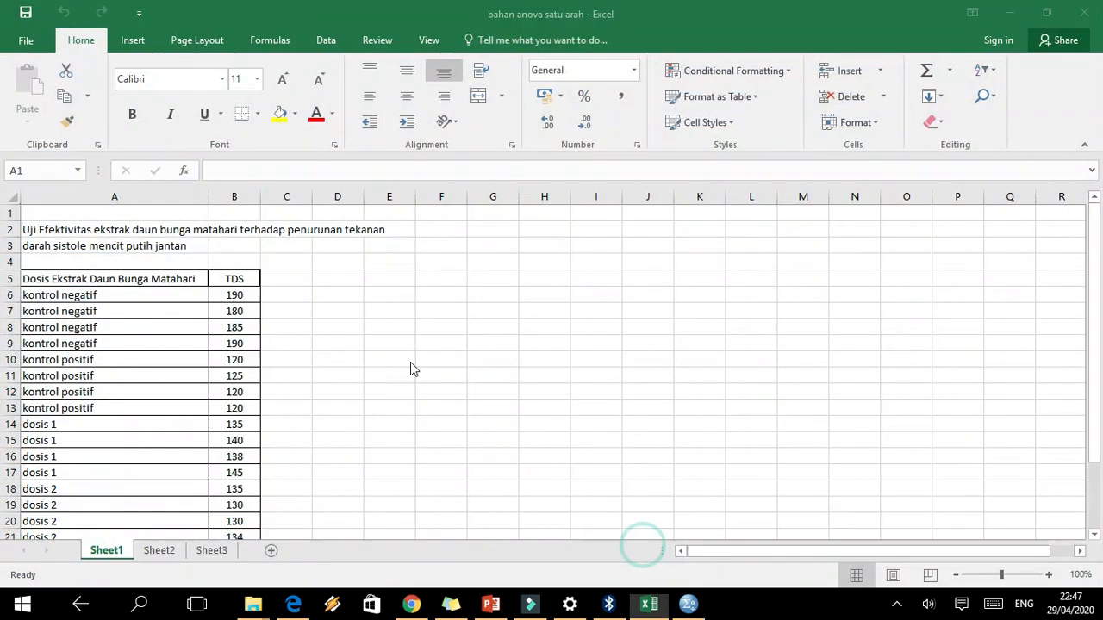
click(239, 296)
key(shift+Down)
key(shift+Down)
key(shift+Down)
key(shift+Down)
key(shift+Down)
key(shift+Down)
key(shift+Down)
key(shift+Down)
key(shift+Down)
key(shift+Down)
key(shift+Down)
key(shift+Down)
key(shift+Down)
key(shift+Down)
key(shift+Down)
key(shift+Down)
key(shift+Down)
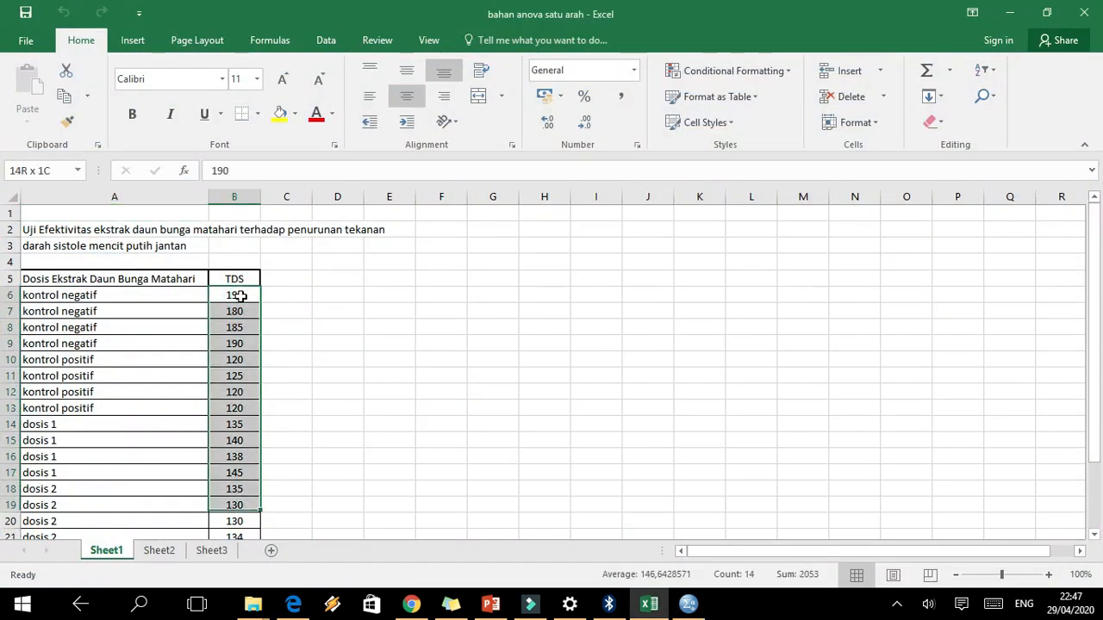
key(shift+Down)
key(shift+Down)
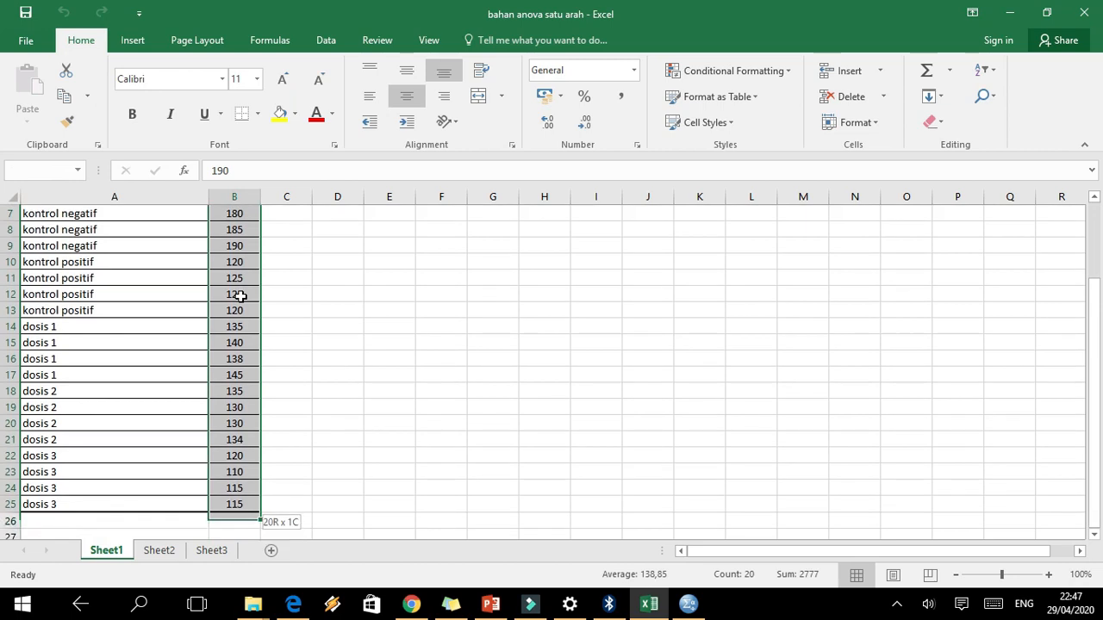
key(ctrl+c)
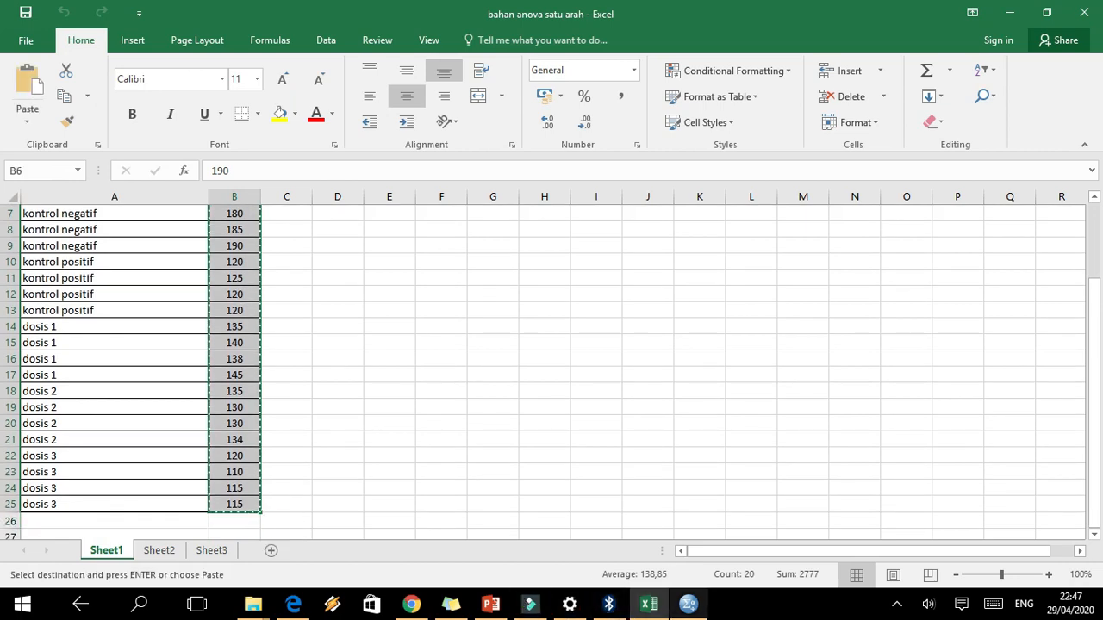
click(690, 606)
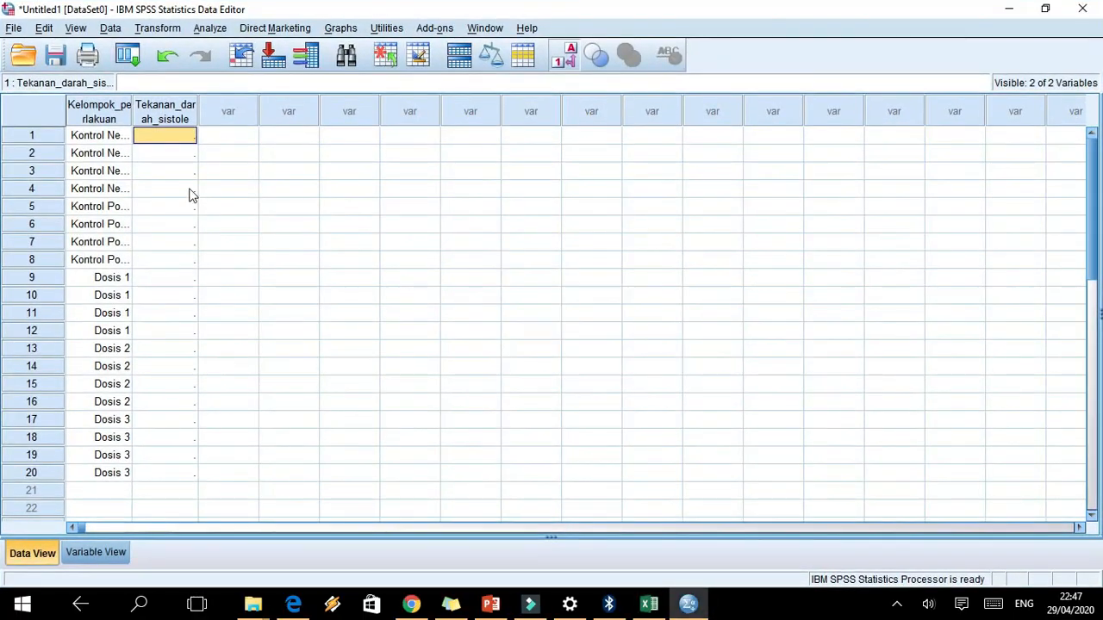
key(ctrl+v)
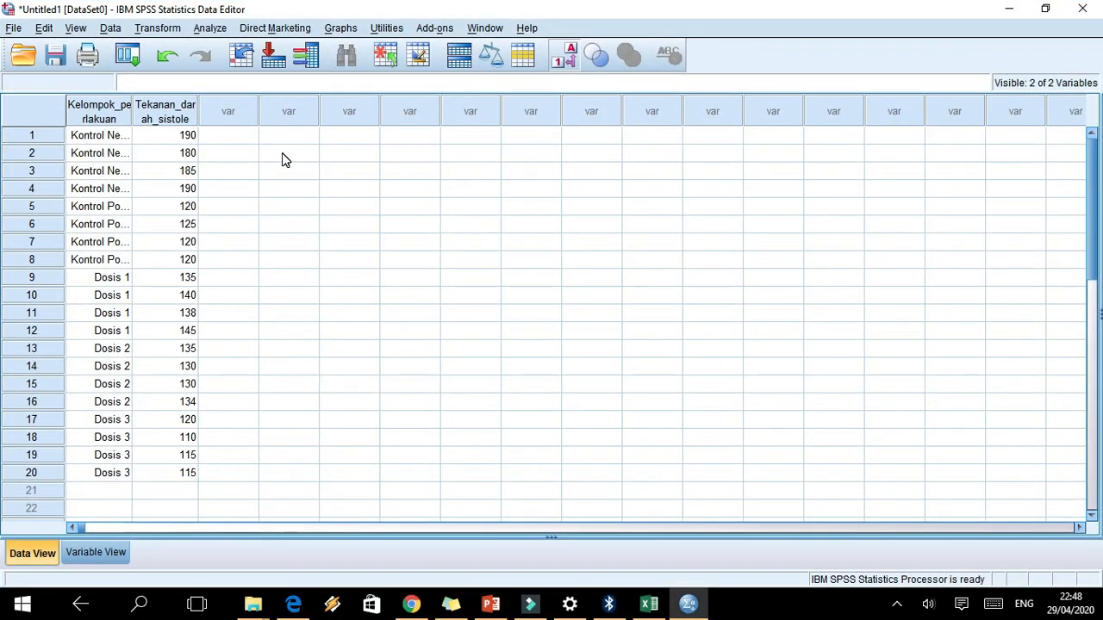
Set up a linear regression with Tekanan Darah Sistole as the dependent and Kelompok Perlakuan as the independent variable
click(211, 28)
mouse_move(261, 200)
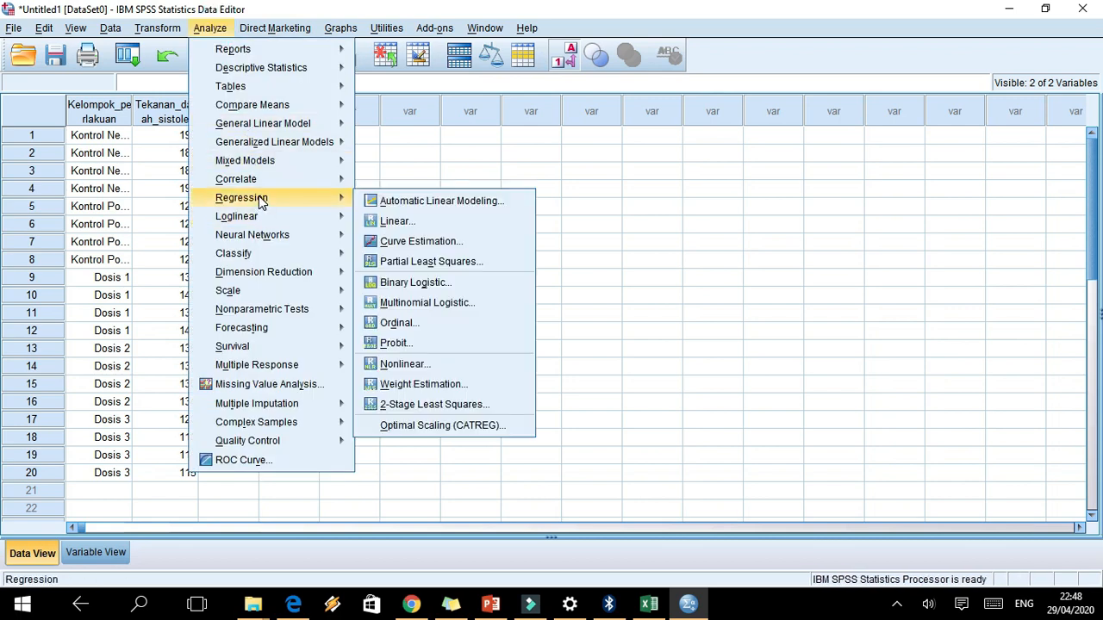
click(411, 223)
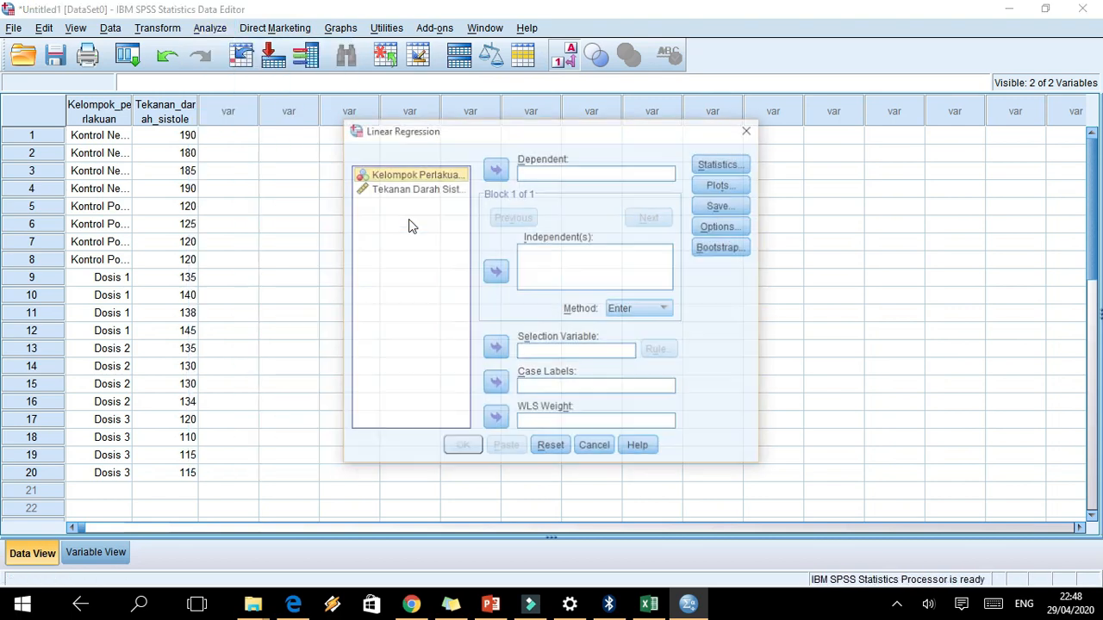
click(431, 187)
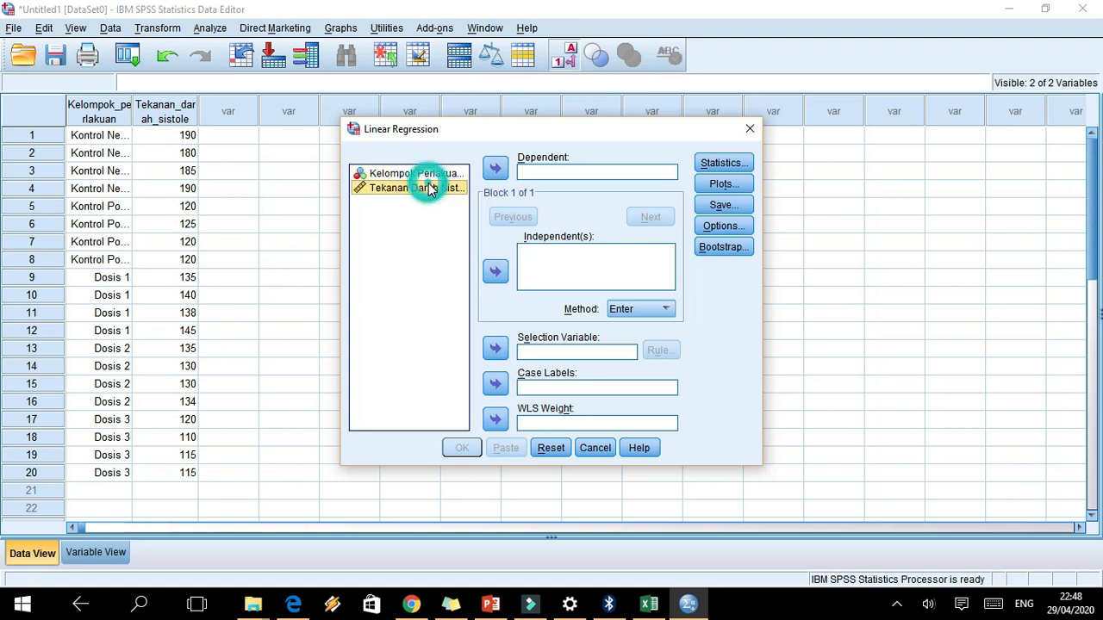
click(496, 171)
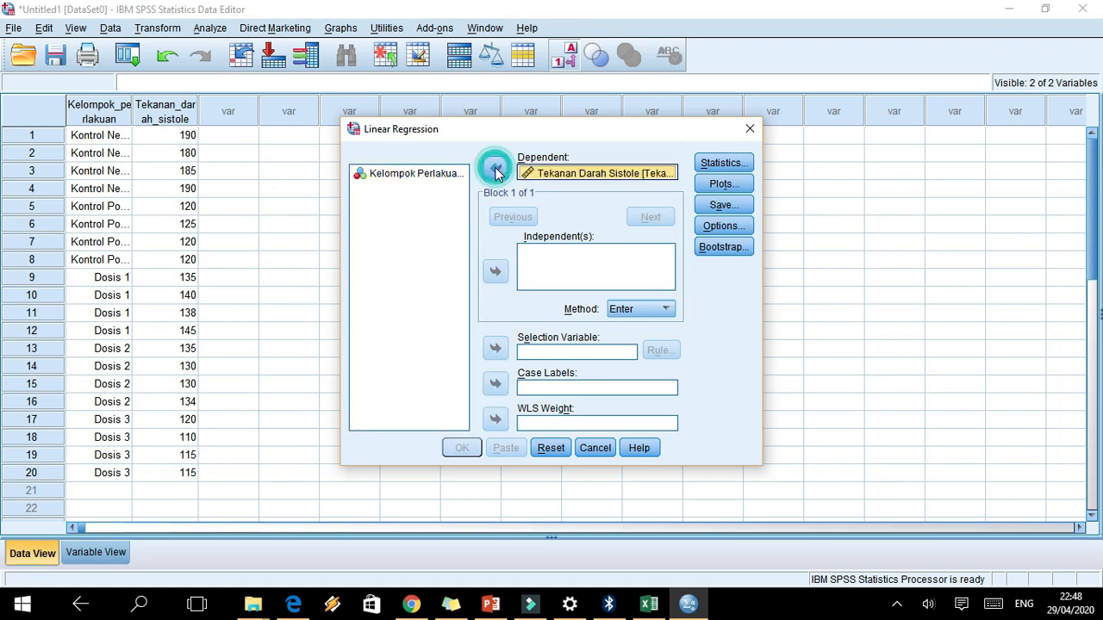
click(437, 177)
click(496, 270)
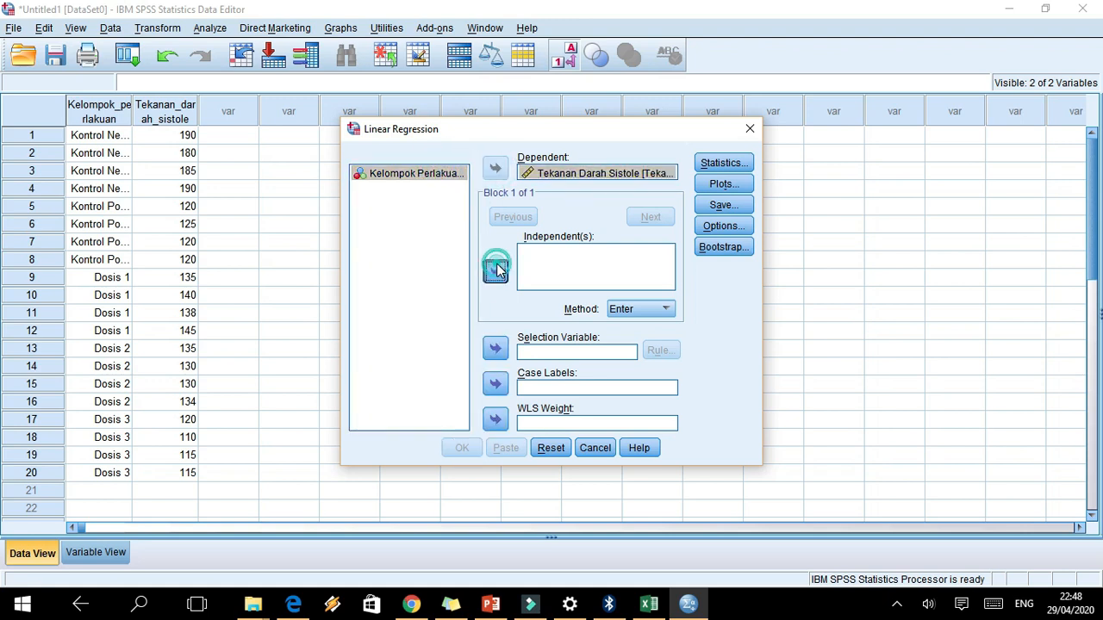
Set the linear regression to save unstandardized residuals and run it
click(725, 228)
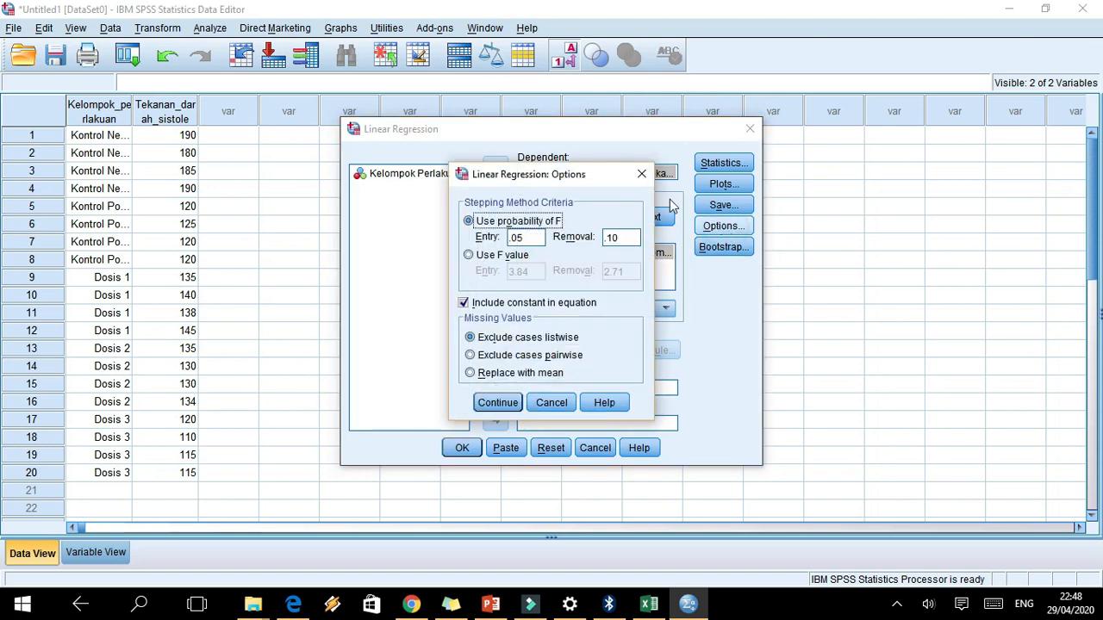
click(641, 174)
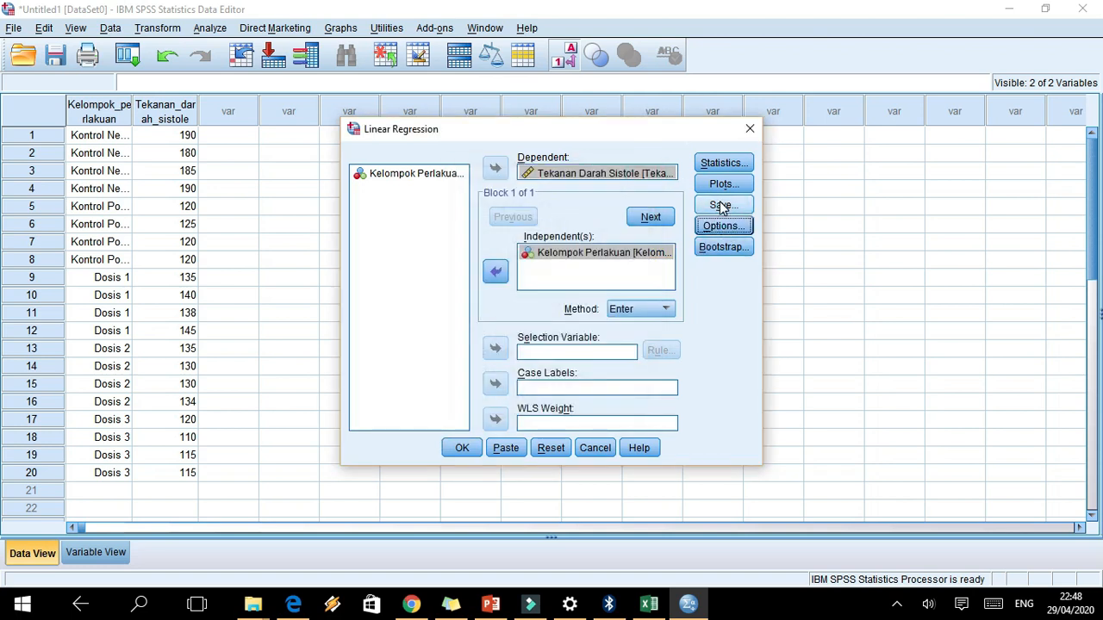
click(721, 207)
click(645, 105)
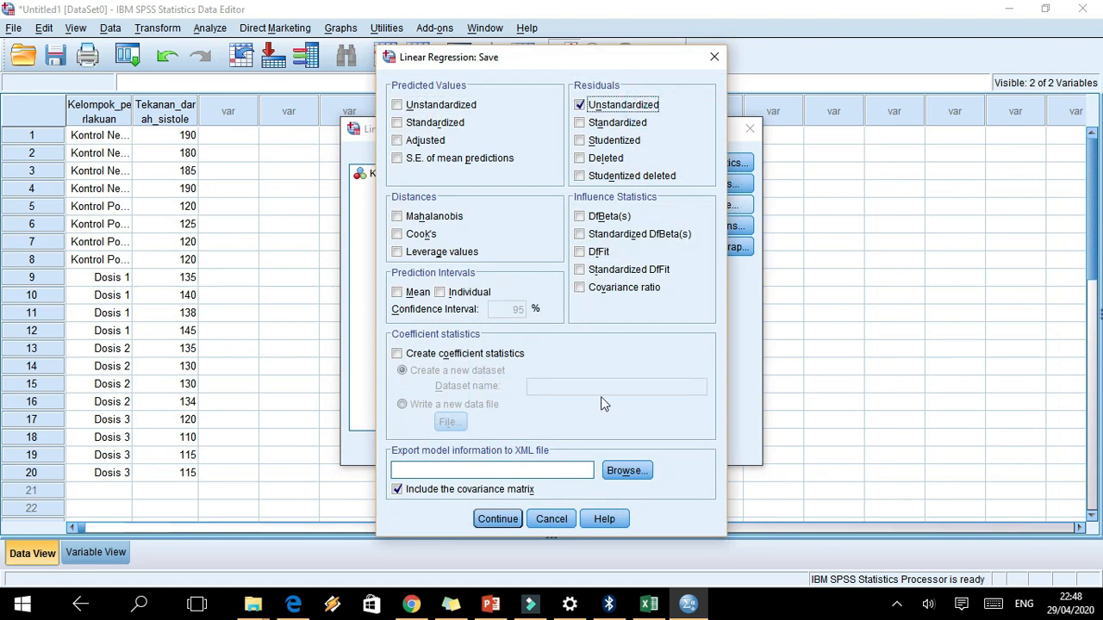
click(497, 520)
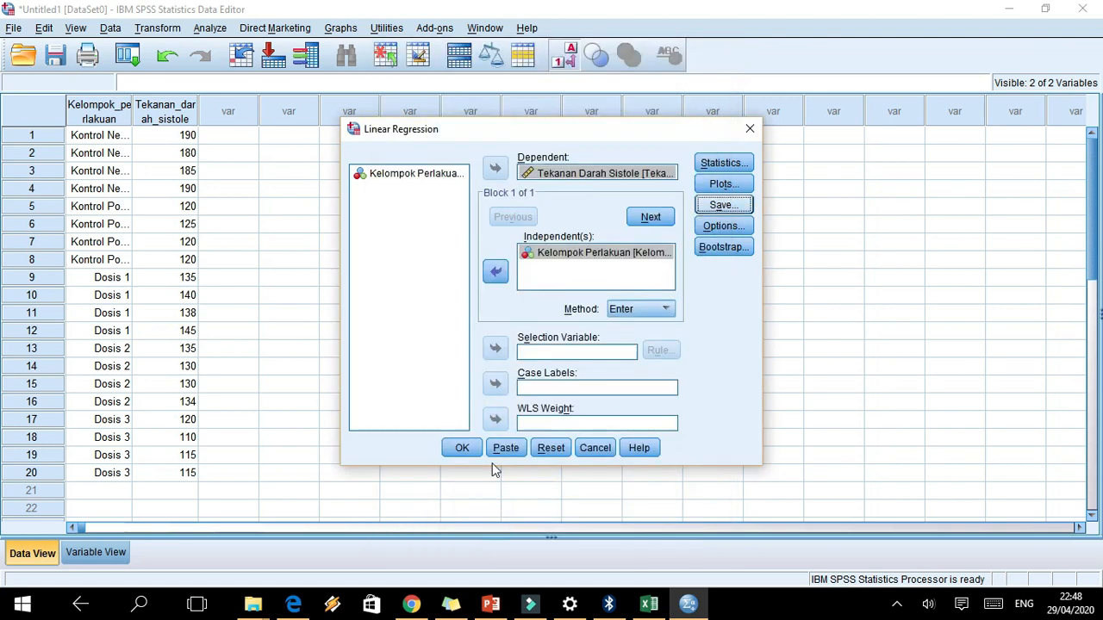
click(461, 454)
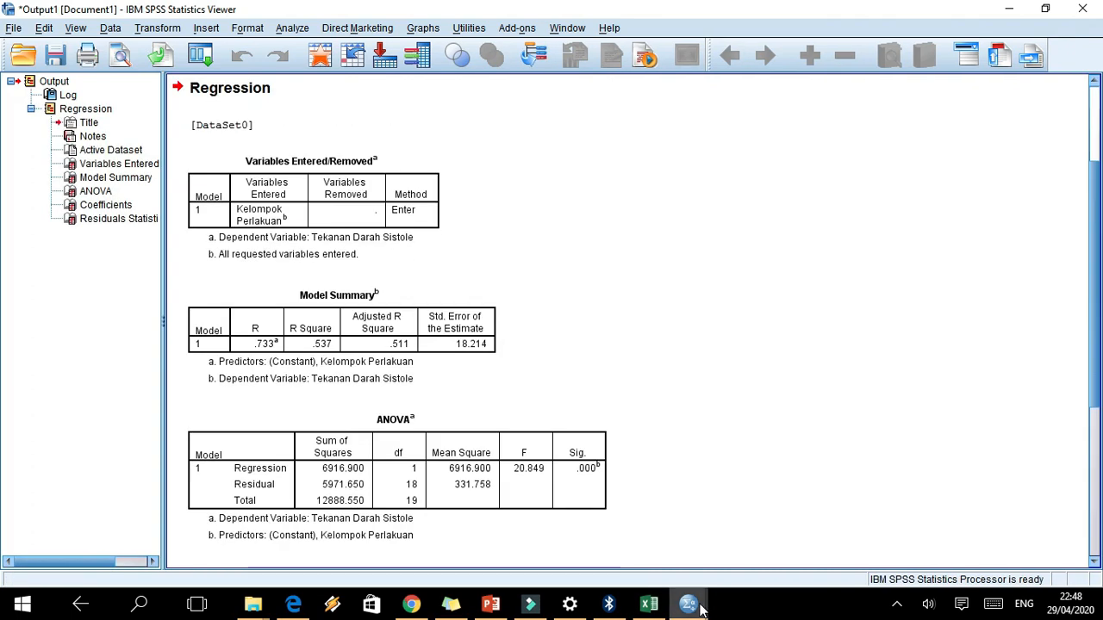
From the Data Editor, run a legacy one-sample Kolmogorov-Smirnov test of Unstandardized Residual against the normal distribution
mouse_move(688, 603)
click(611, 522)
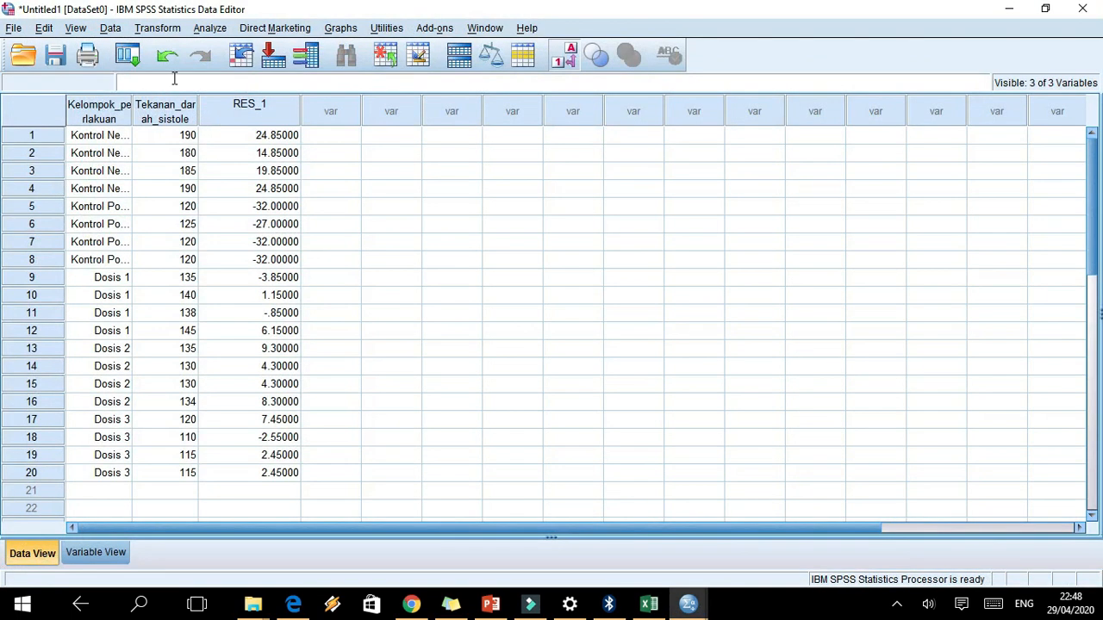
click(210, 28)
mouse_move(269, 317)
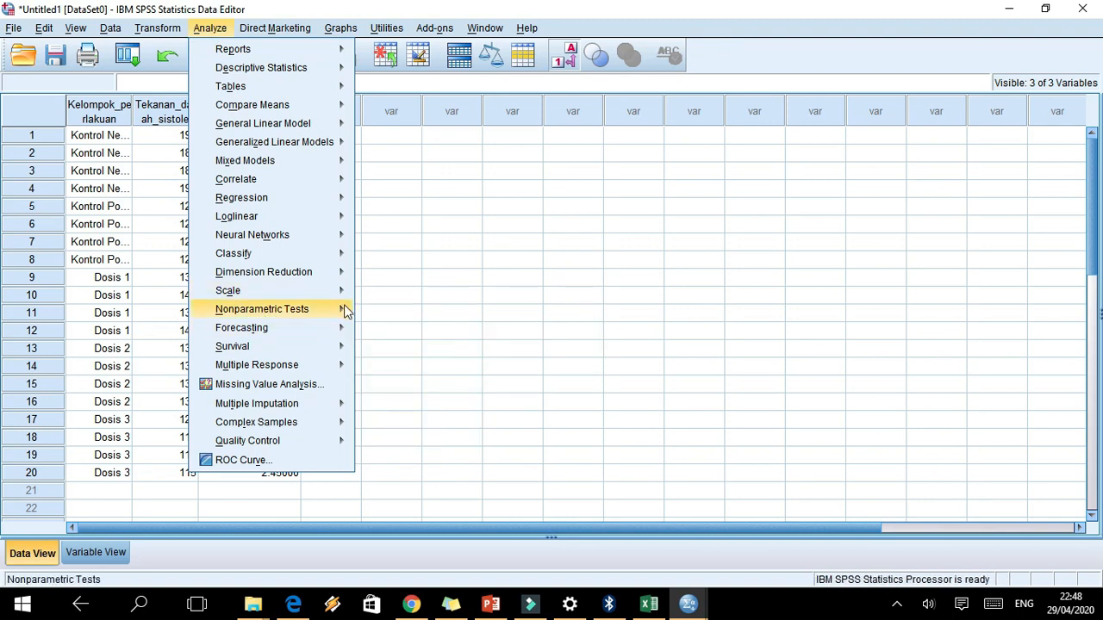
mouse_move(428, 369)
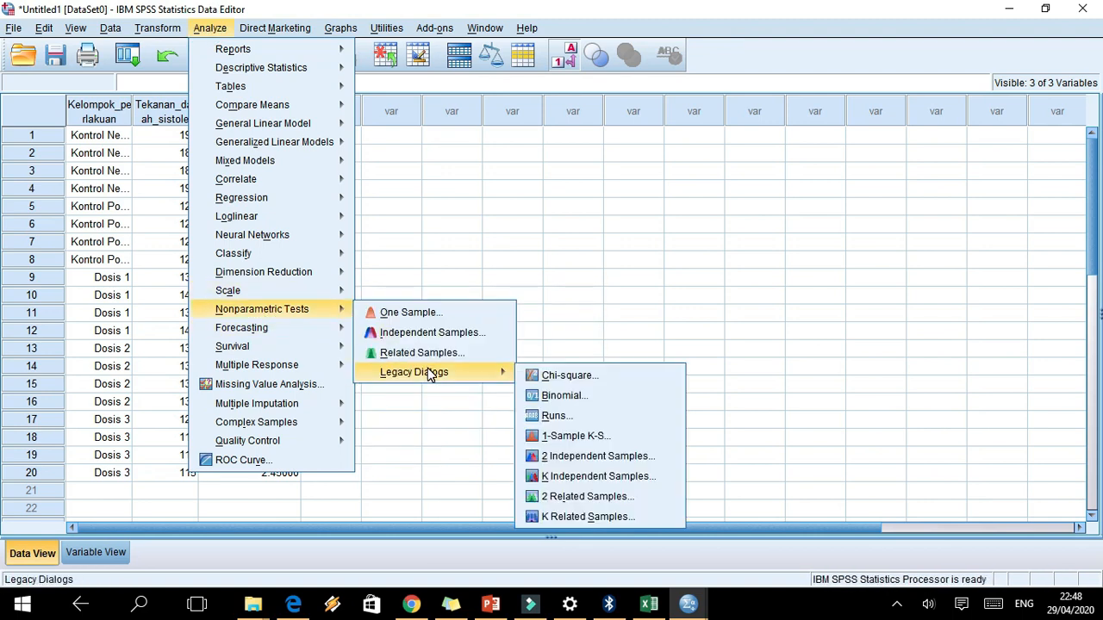
click(572, 438)
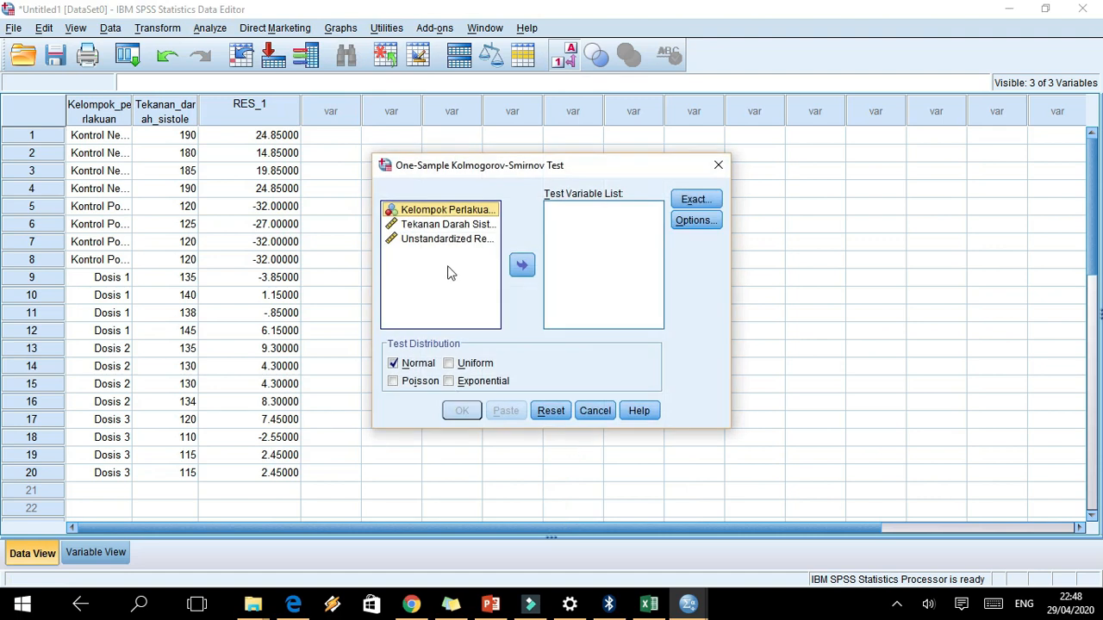
click(457, 239)
click(521, 265)
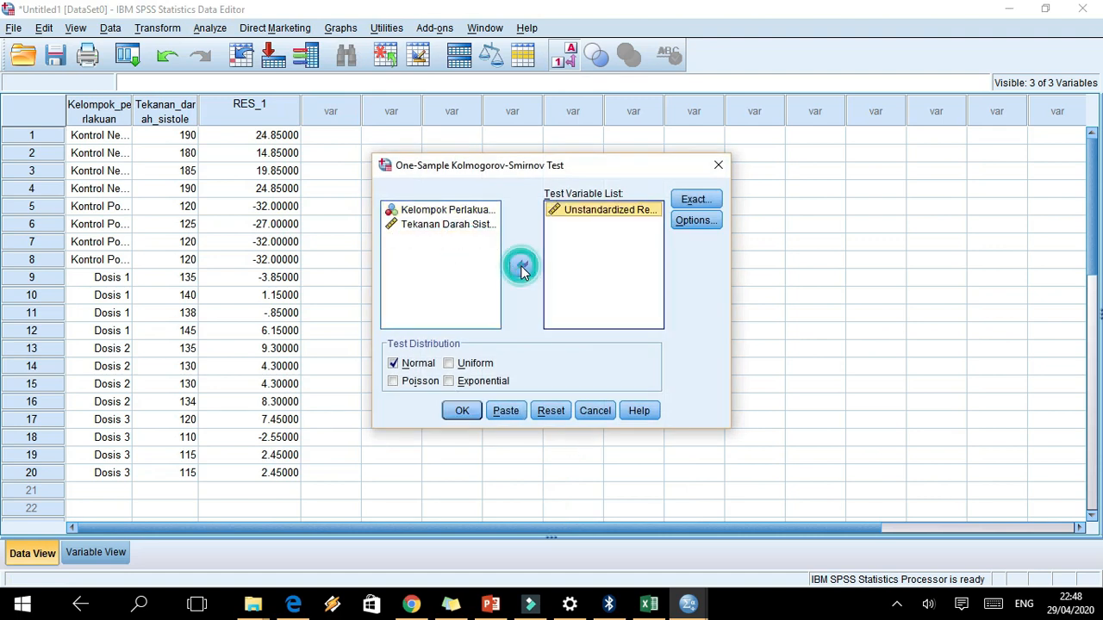
click(459, 411)
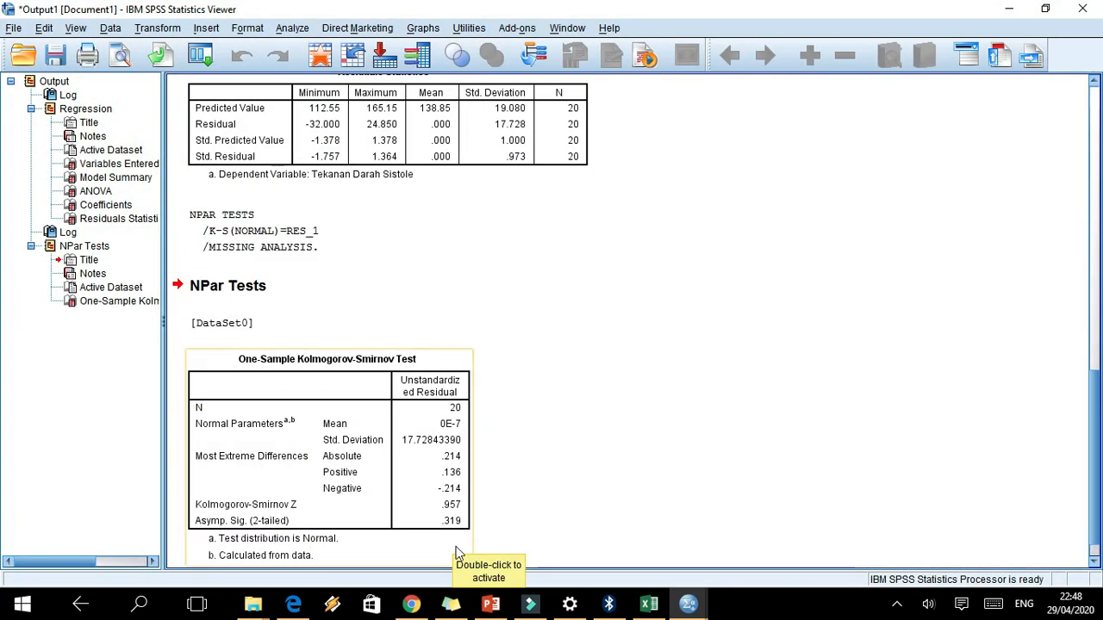
Copy the One-Sample Kolmogorov-Smirnov Test table from the output
drag(1094, 394, 1094, 456)
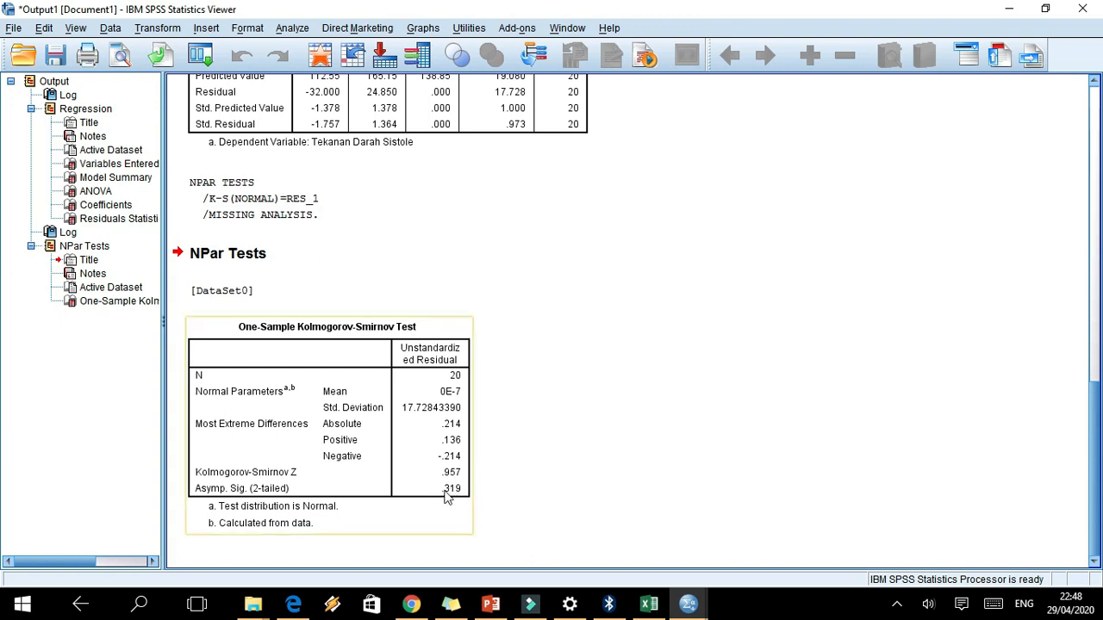
click(334, 444)
right_click(334, 444)
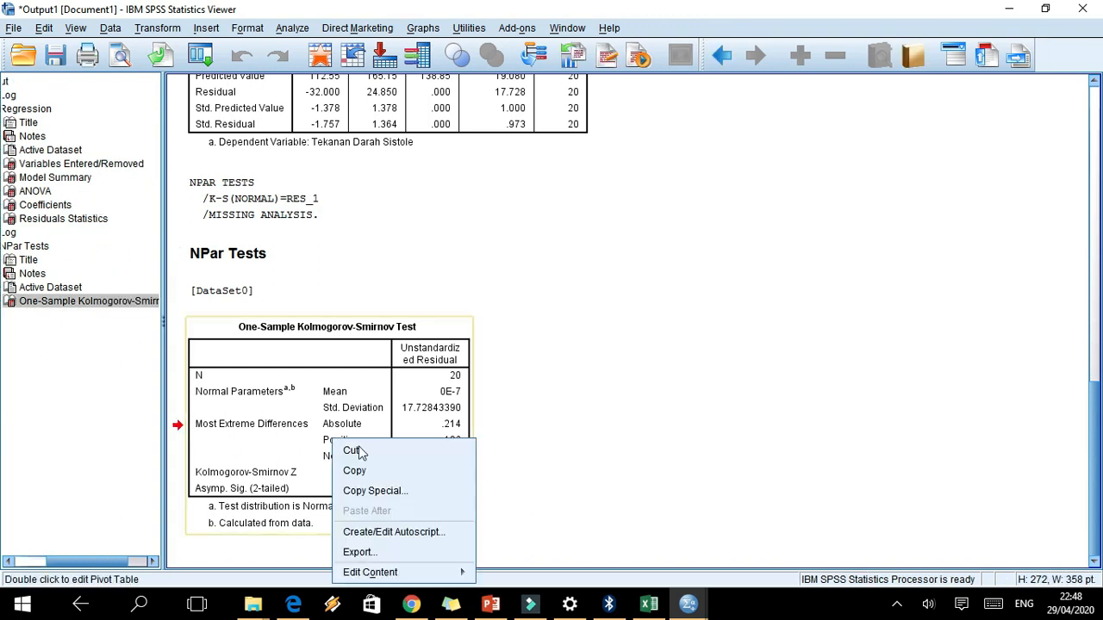
click(357, 466)
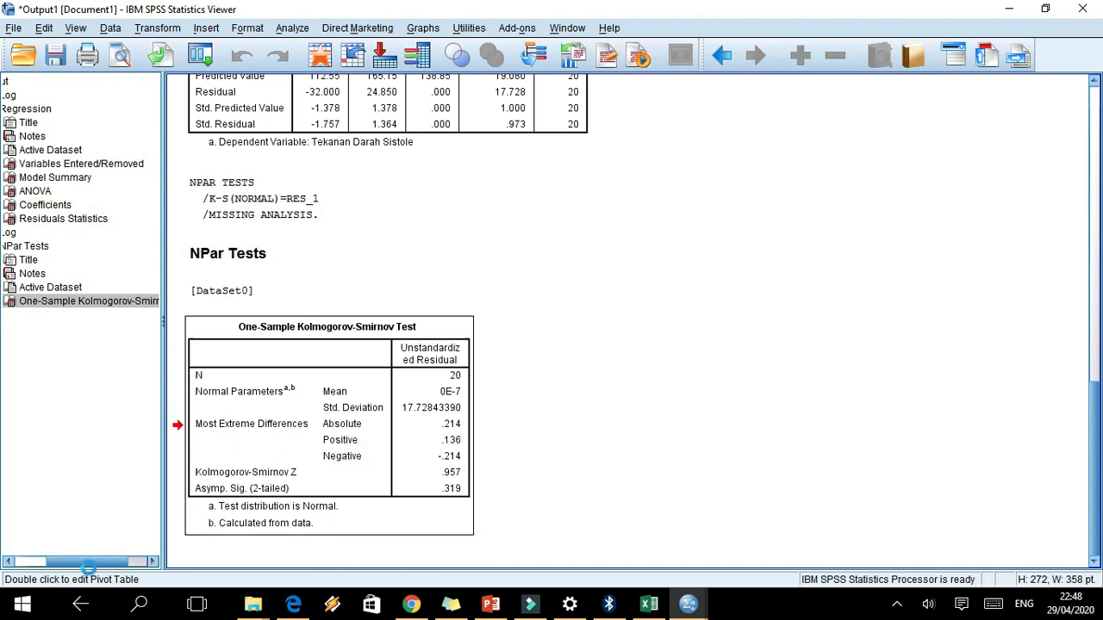
Switch to Word and start a blank document with the heading "Hasil Uji Normalitas"
click(22, 604)
click(21, 35)
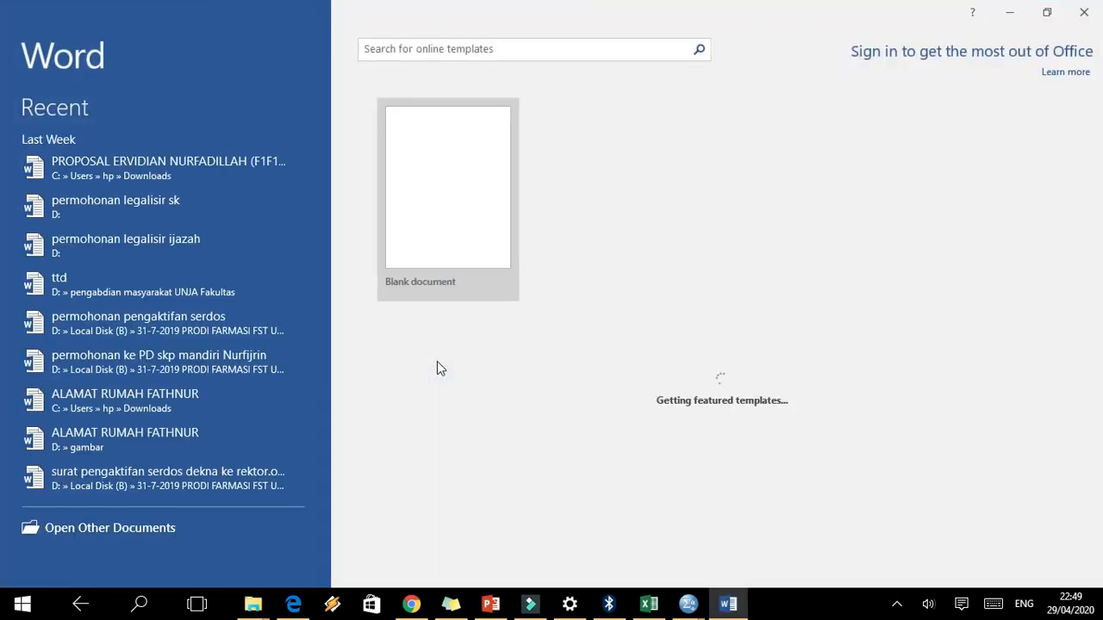
key(Return)
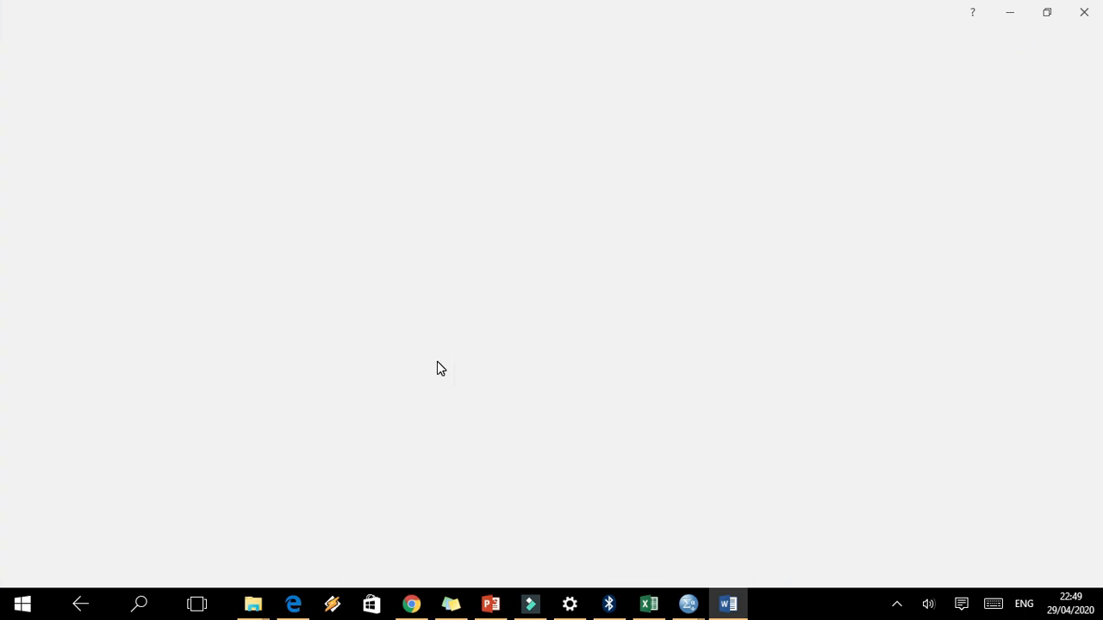
key(ctrl+v)
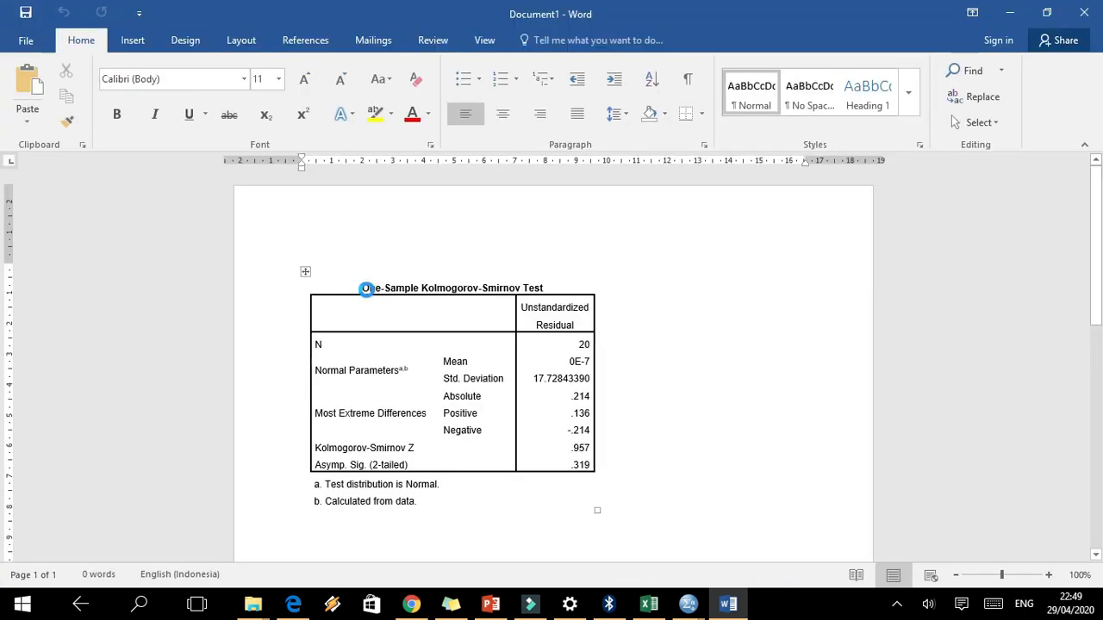
key(ctrl+z)
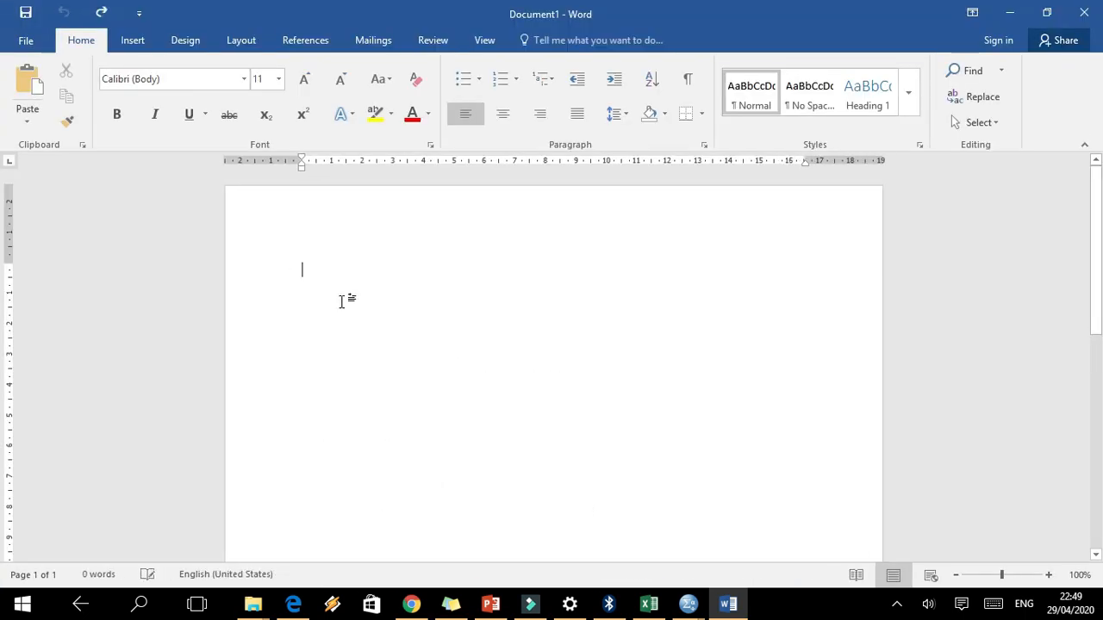
text(Hasil Uji Normalitas)
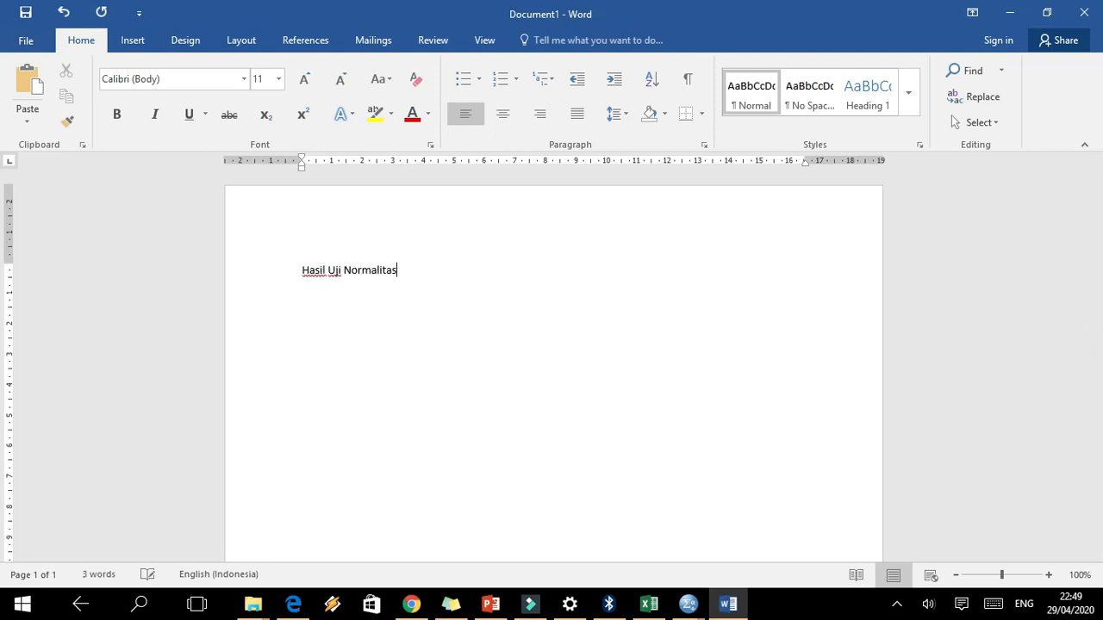
Paste the copied Kolmogorov-Smirnov table below the heading and select its Asymp. Sig. (2-tailed) value
click(1015, 574)
key(Return)
key(ctrl+v)
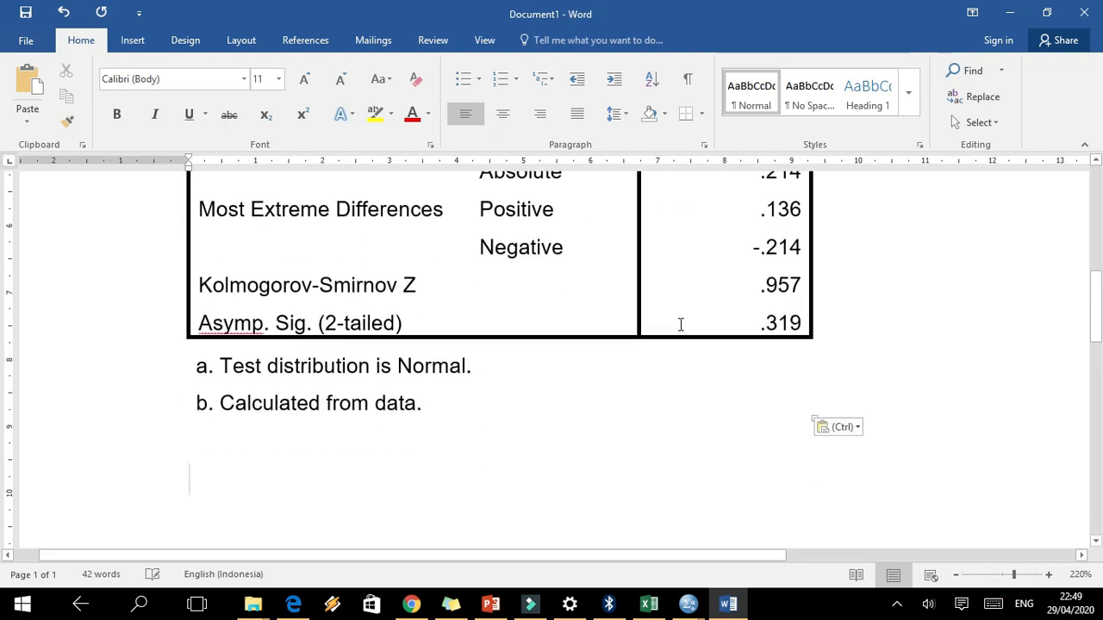
scroll(4, 296, up, 4)
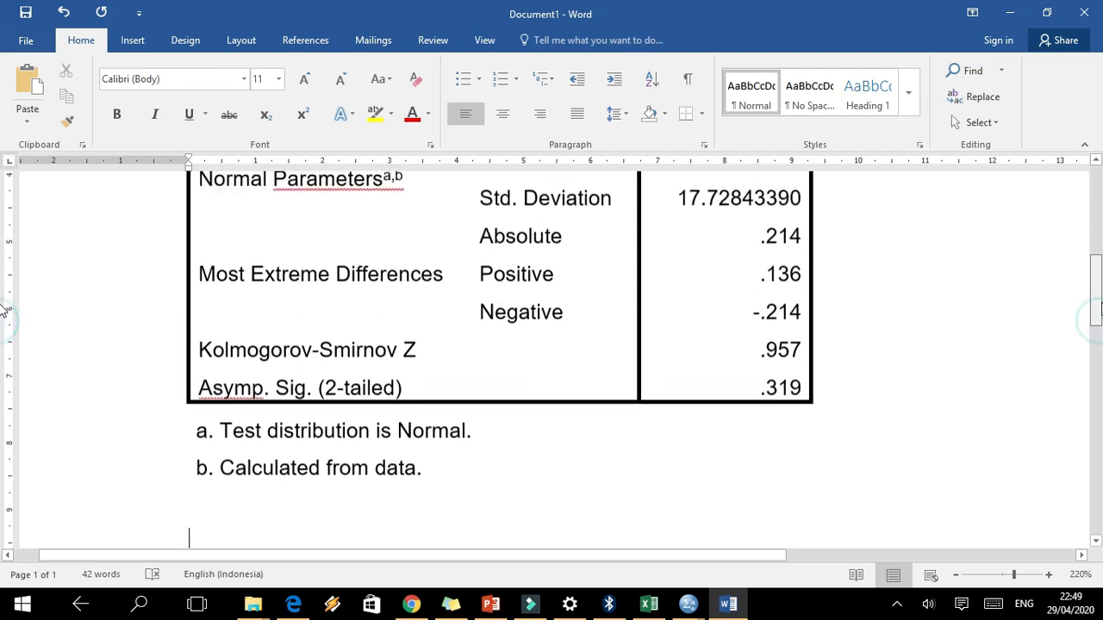
scroll(744, 352, down, 1)
drag(760, 385, 805, 388)
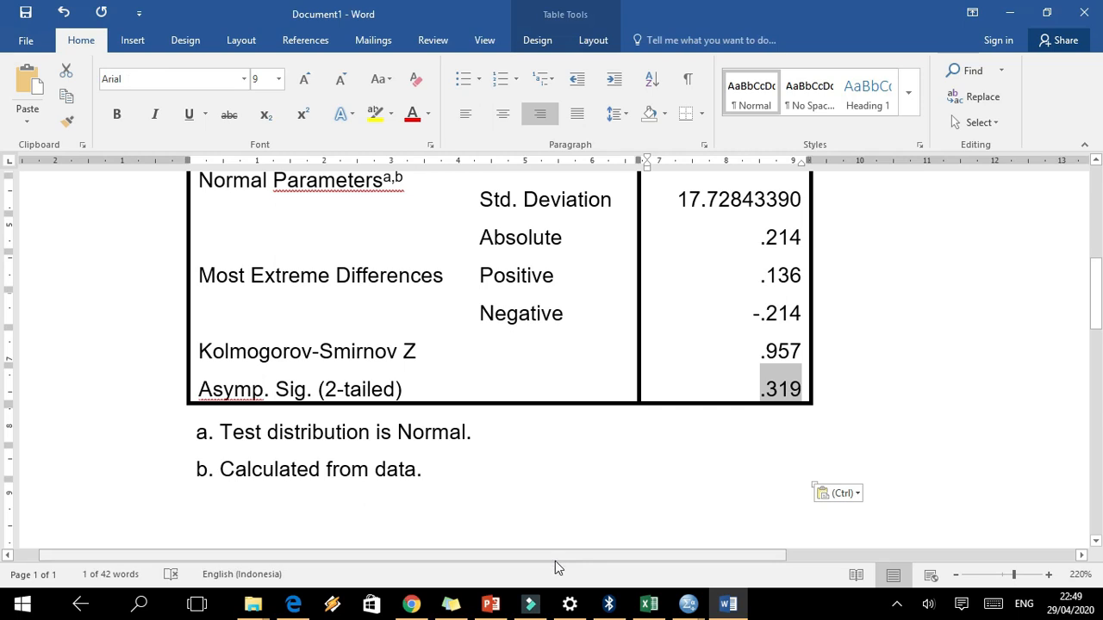
Switch to the ANOVA SATU ARAH presentation in PowerPoint and review the normality test decision criteria on slide 7
mouse_move(491, 603)
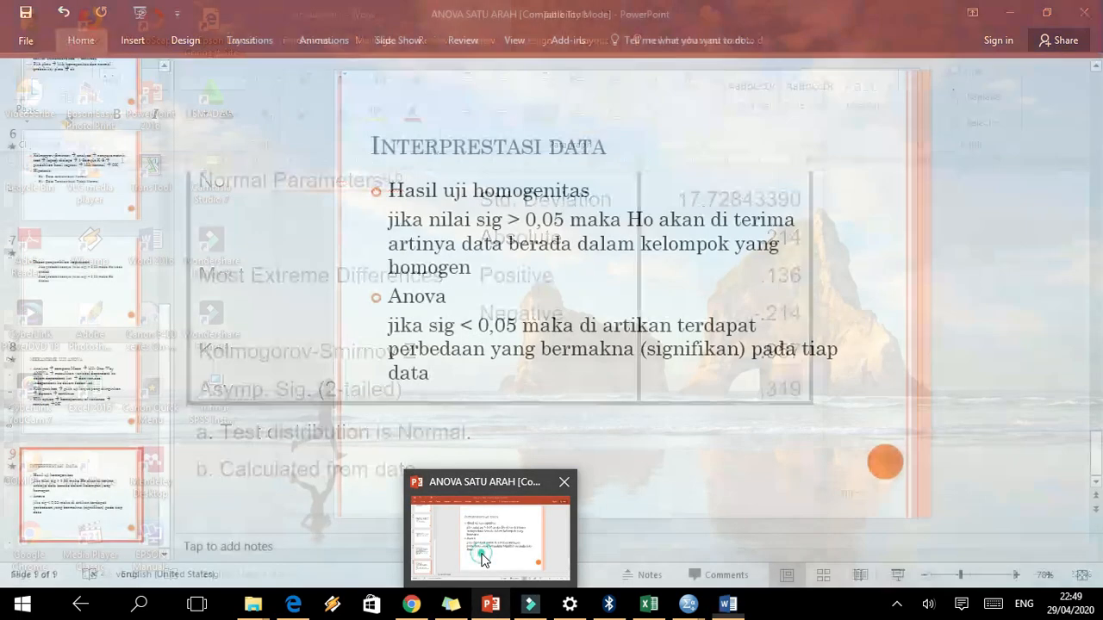
click(483, 560)
click(87, 298)
key(Up)
key(Up)
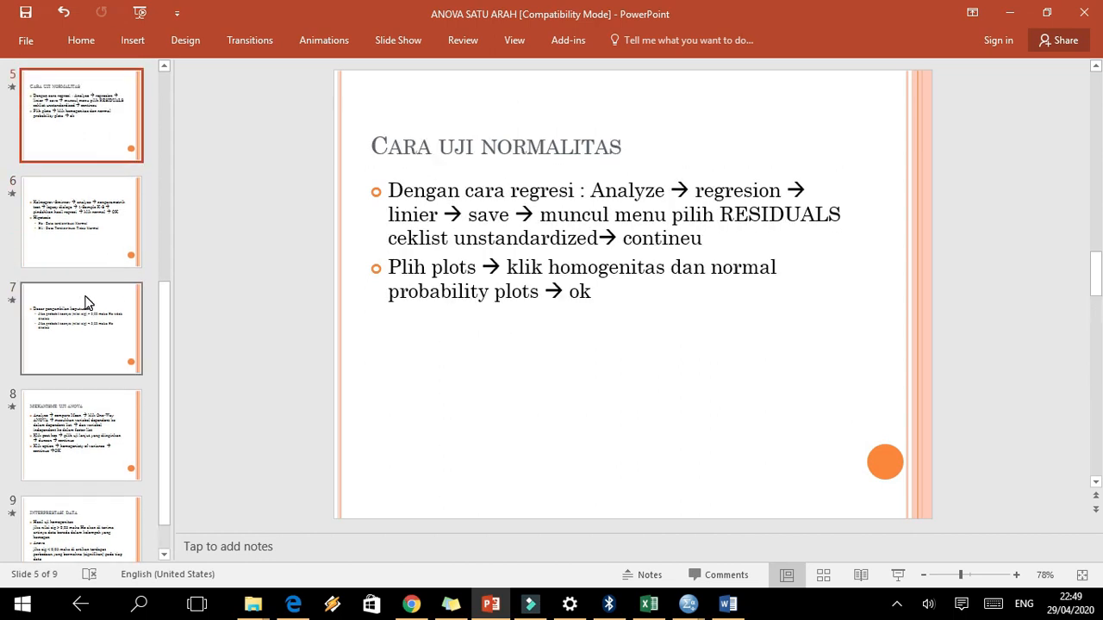
key(Down)
key(Down)
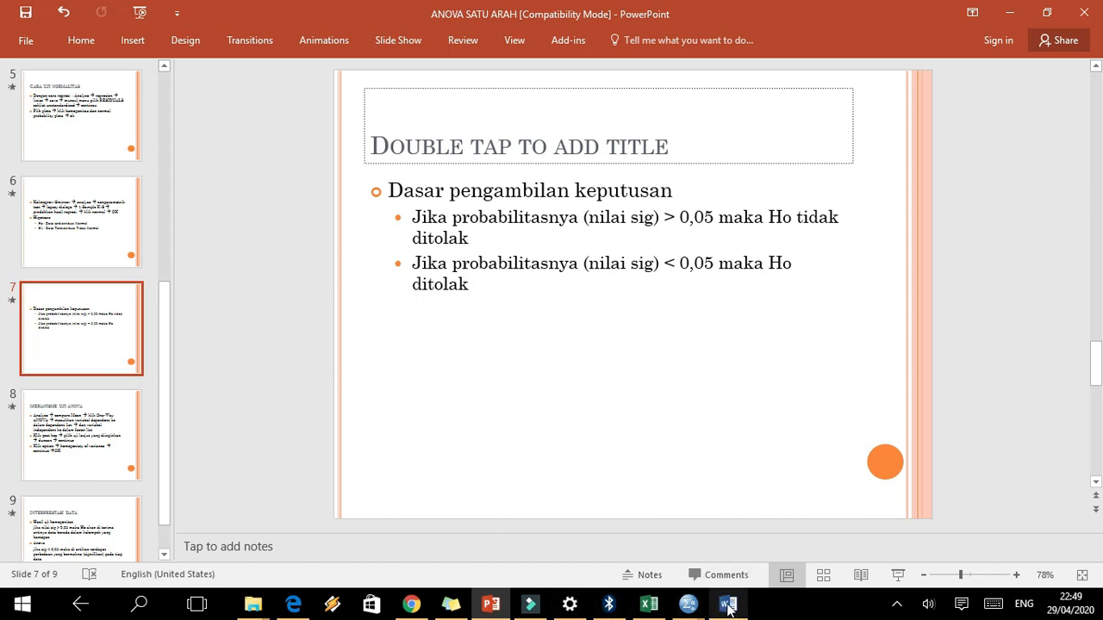
Return to the Word document and add the conclusion "p> 0,05 maka data terdistribusi normal" below the table's footnotes
mouse_move(728, 603)
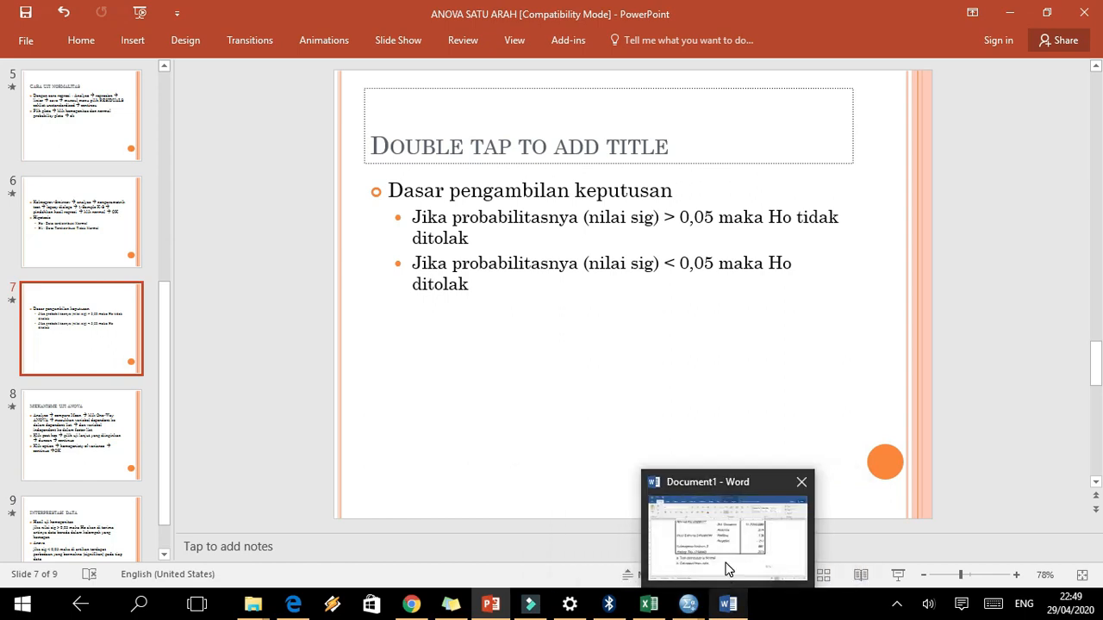
click(728, 569)
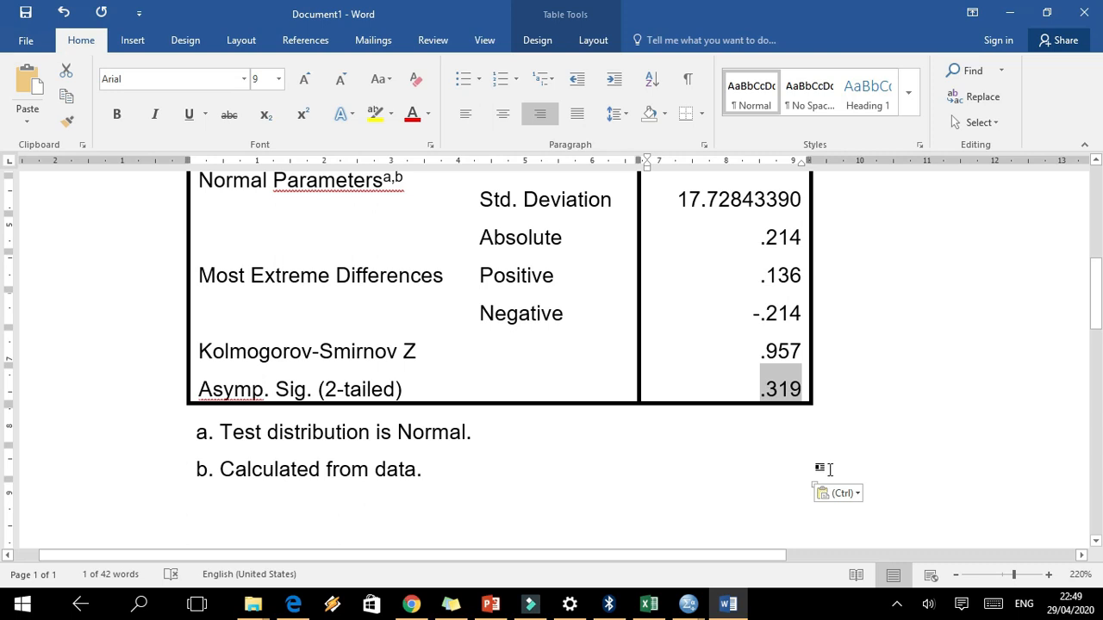
click(858, 472)
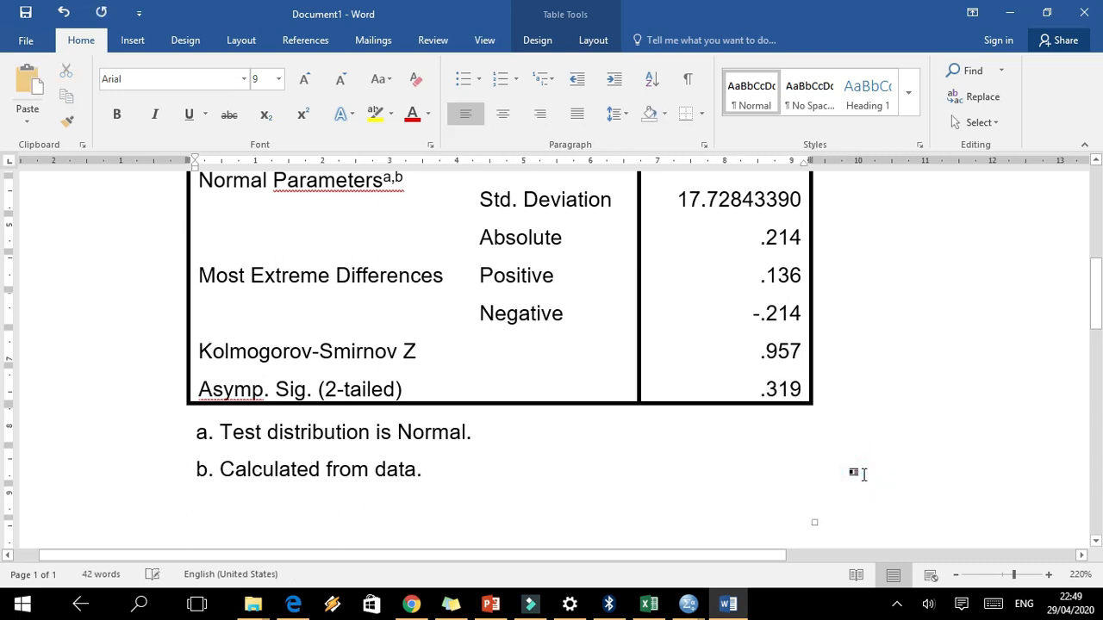
text(s)
key(BackSpace)
text(p> )
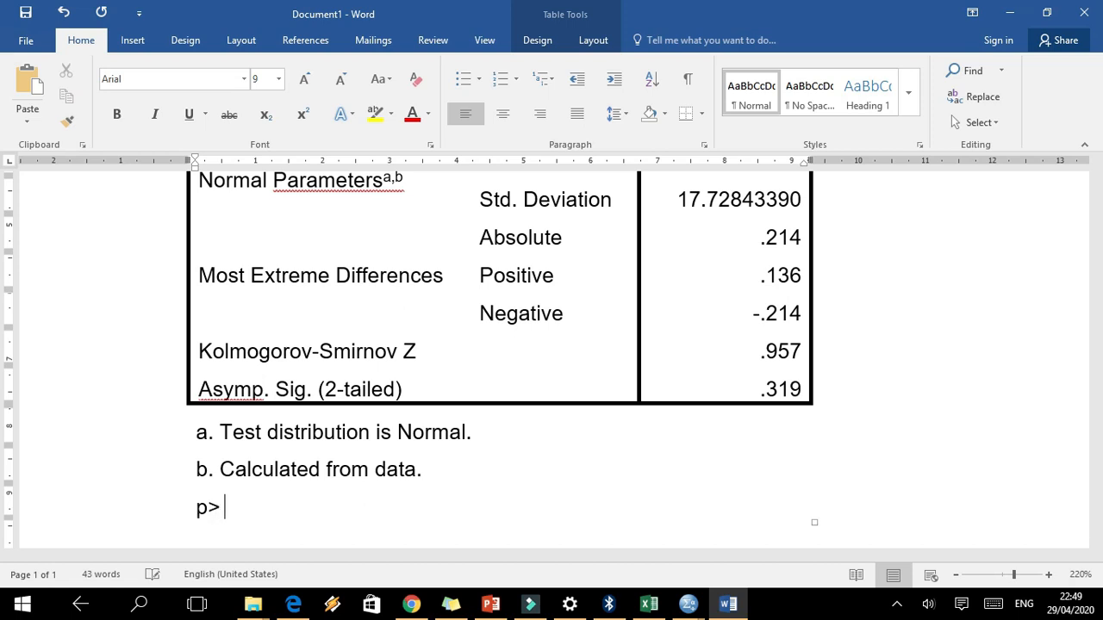
text(0,05 maka data terdistribuysi)
key(BackSpace)
key(BackSpace)
text(si normal)
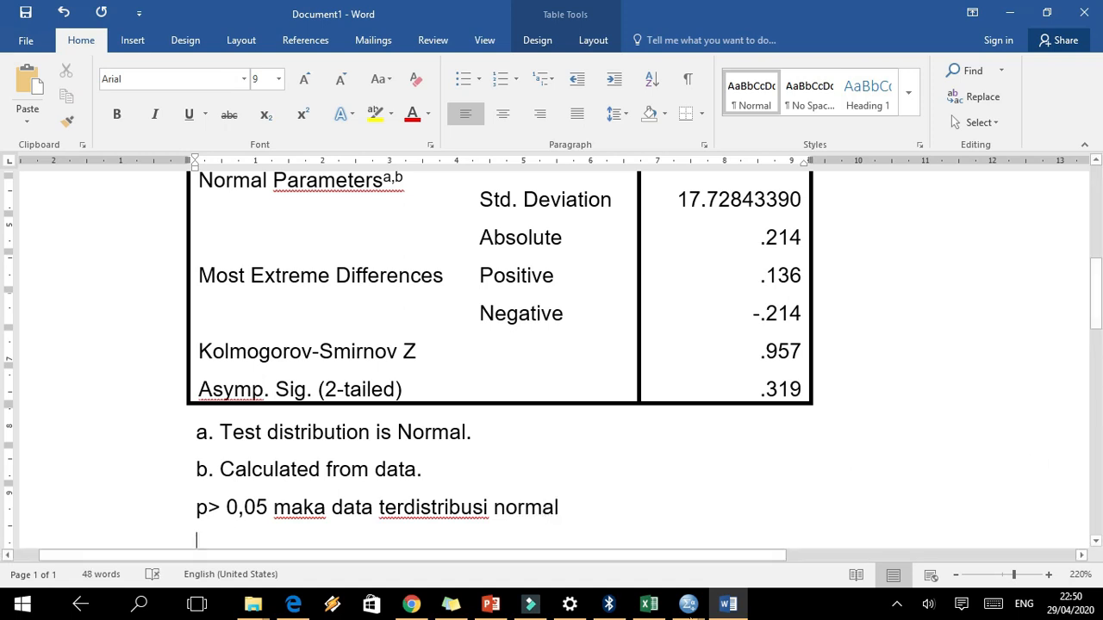
Switch to the SPSS data editor and set up a One-Way ANOVA with Tekanan Darah Sistole as dependent and Kelompok Perlakuan as factor
mouse_move(687, 604)
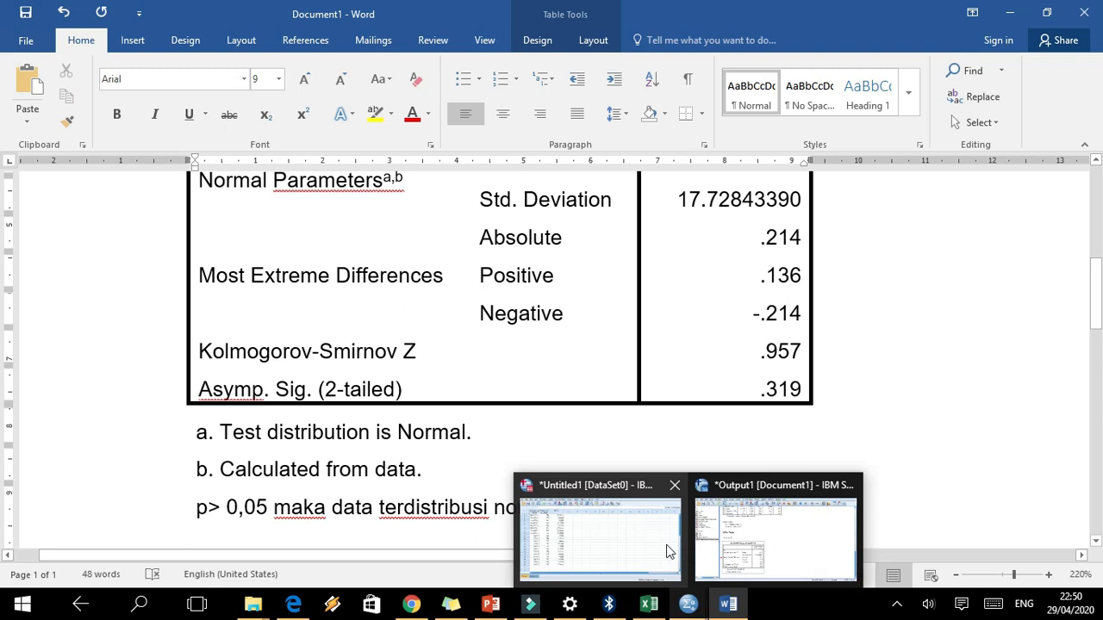
click(627, 516)
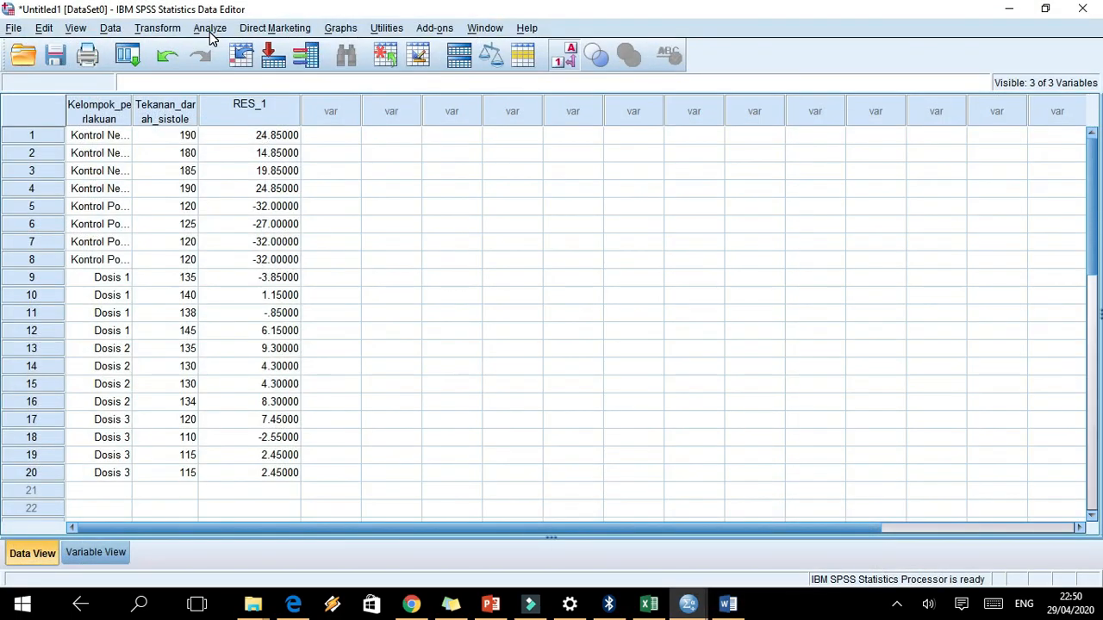
click(210, 33)
mouse_move(309, 179)
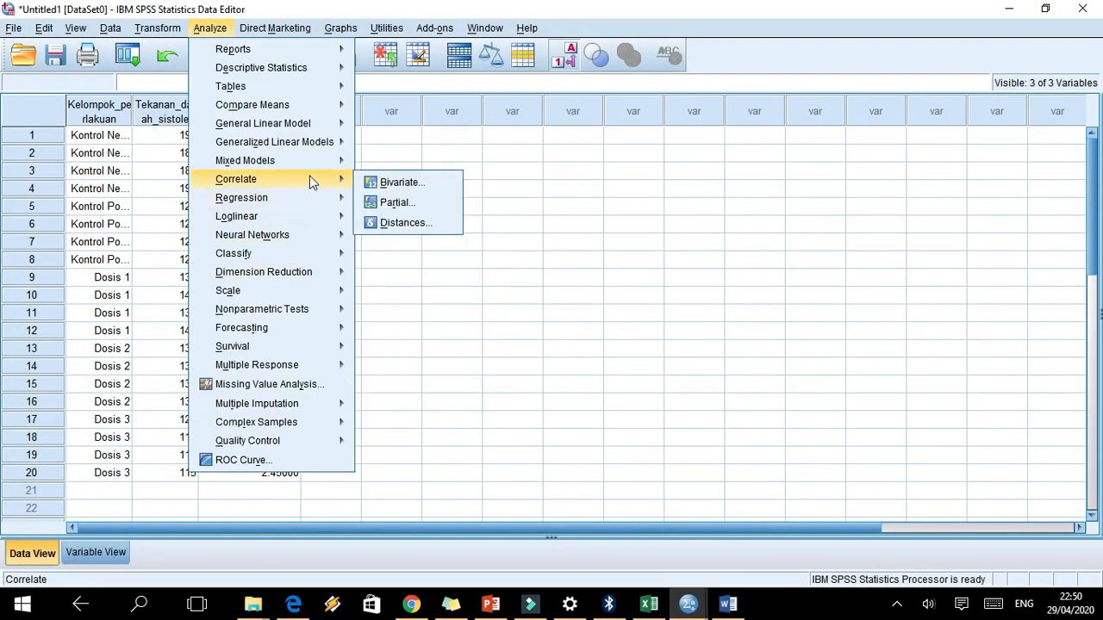
mouse_move(296, 108)
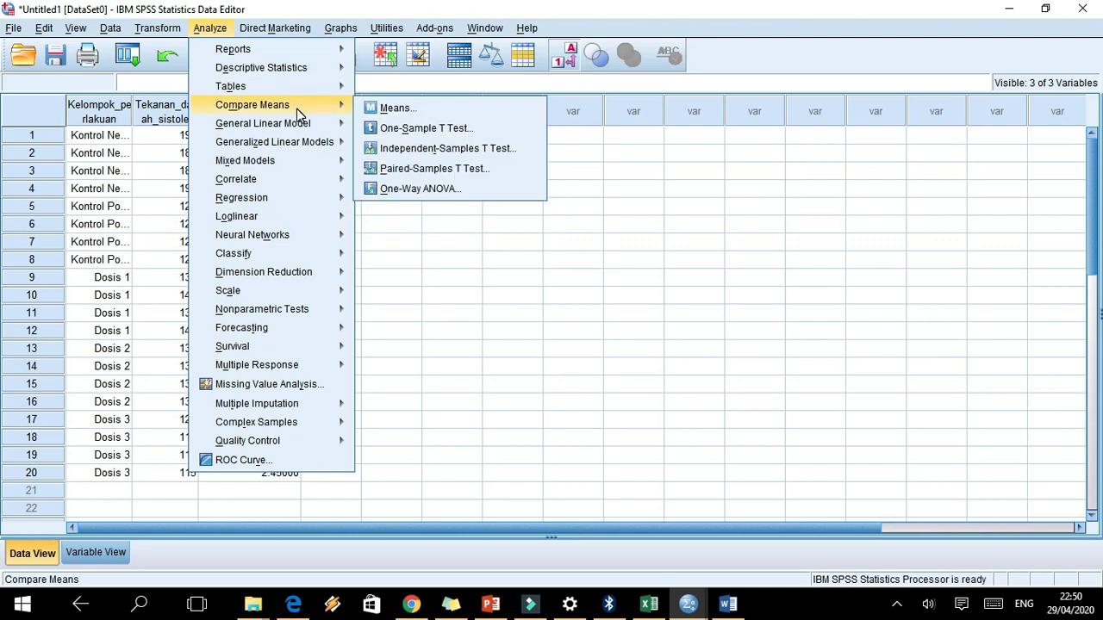
click(398, 188)
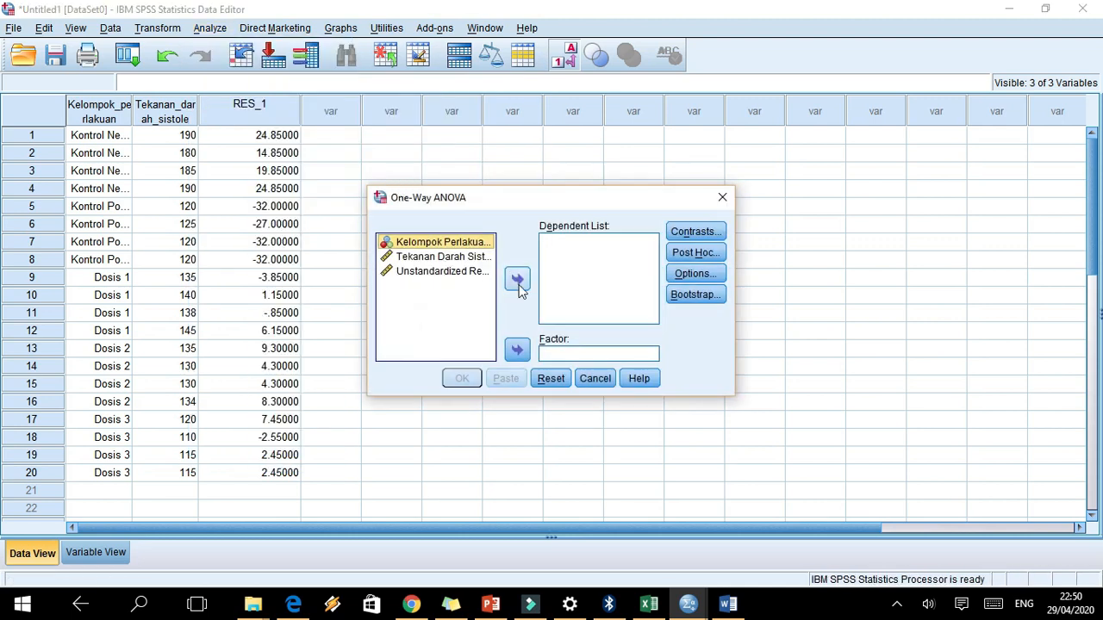
click(517, 350)
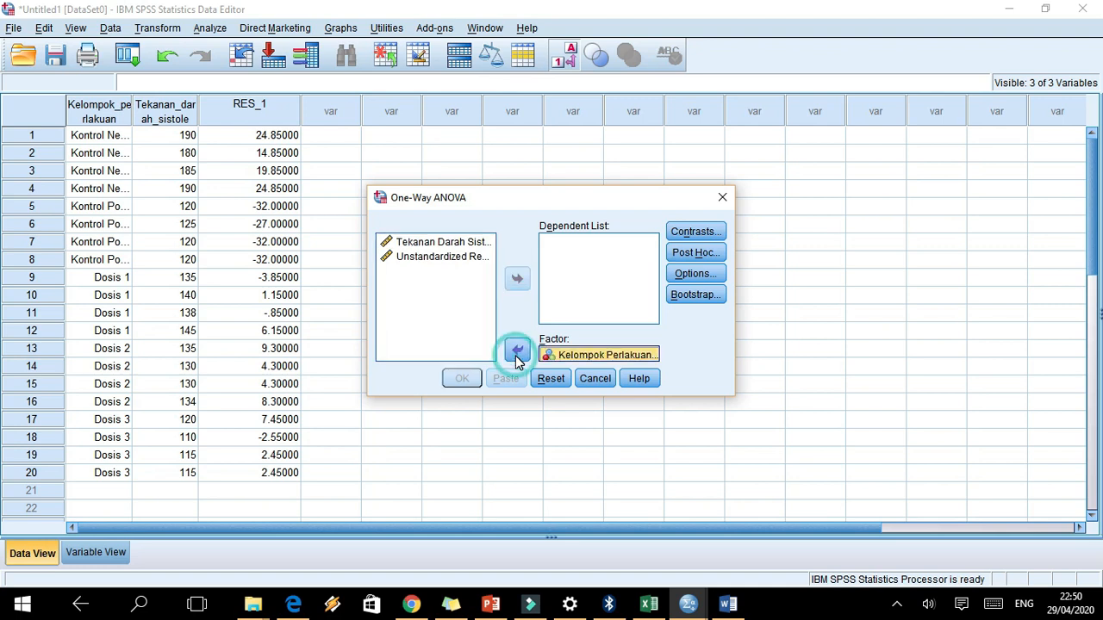
click(467, 242)
click(516, 278)
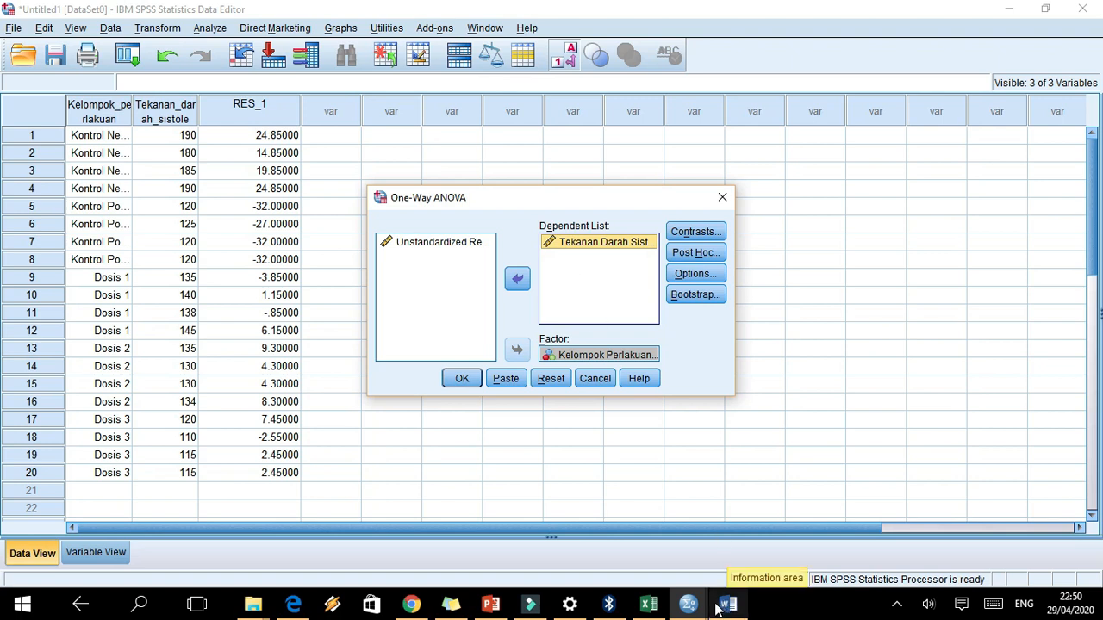
Switch to the bahan anova satu arah workbook in Excel and review the study title and the treatment groups in column A
mouse_move(648, 604)
click(621, 559)
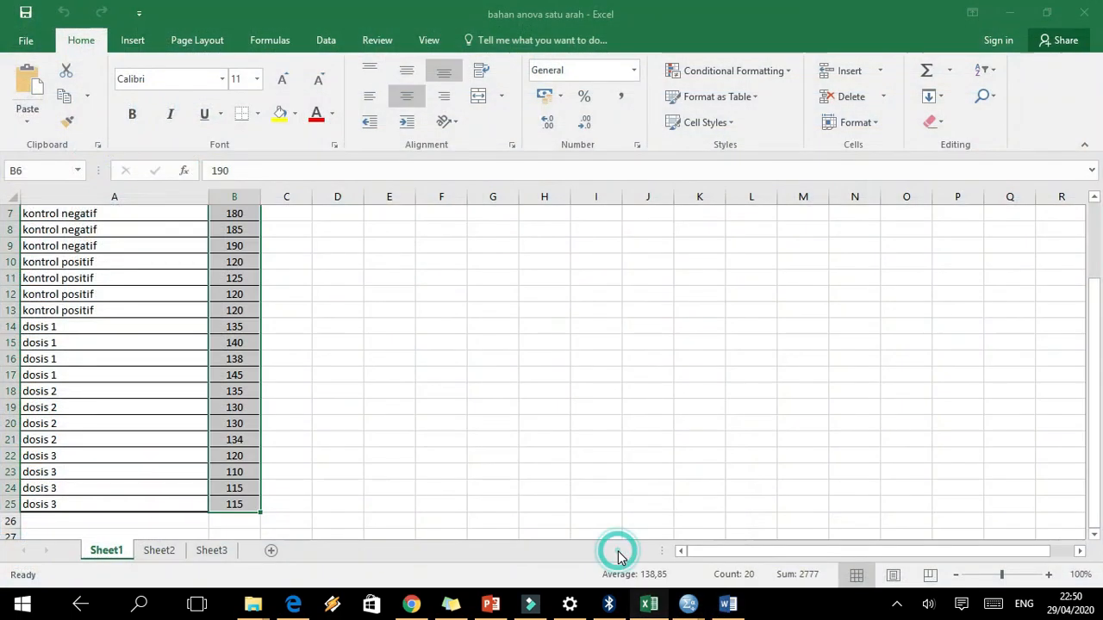
click(243, 247)
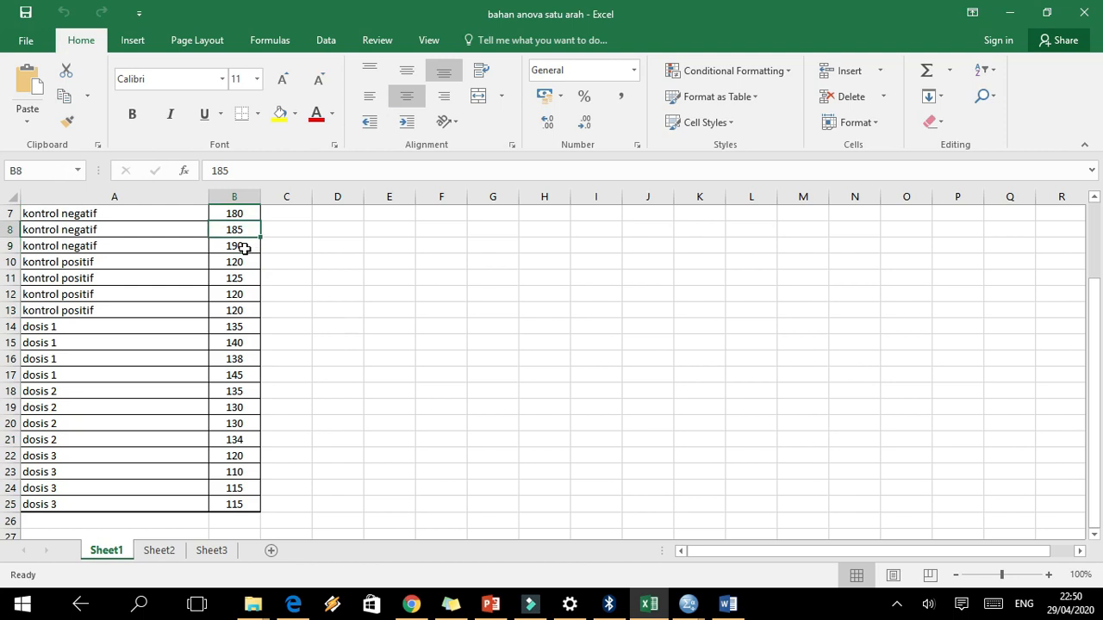
key(ctrl+Up)
key(ctrl+Up)
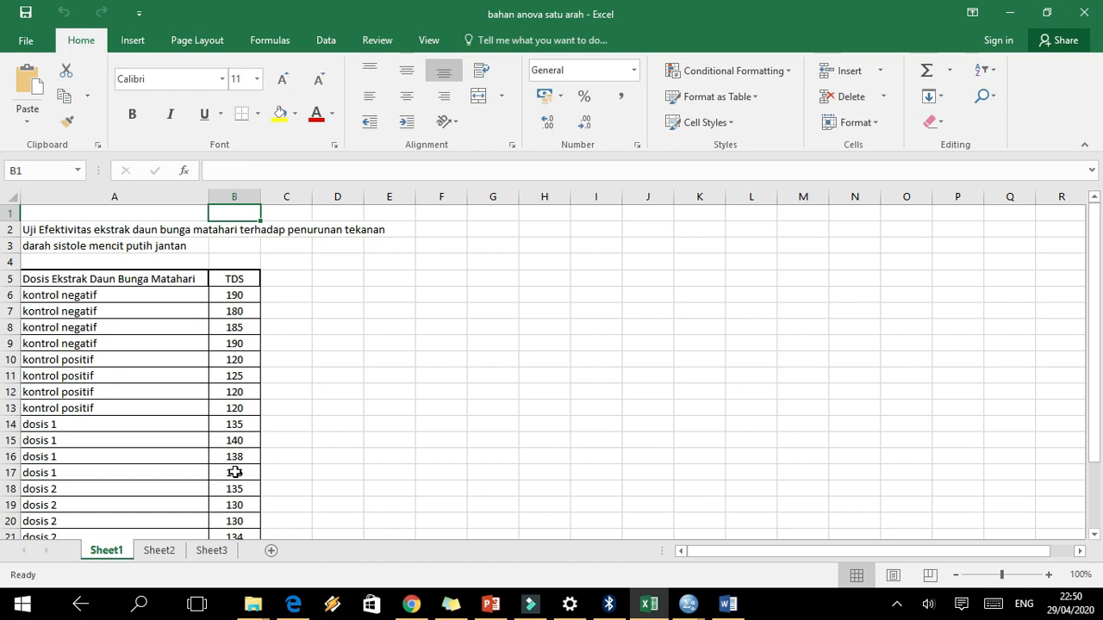
drag(125, 299, 129, 424)
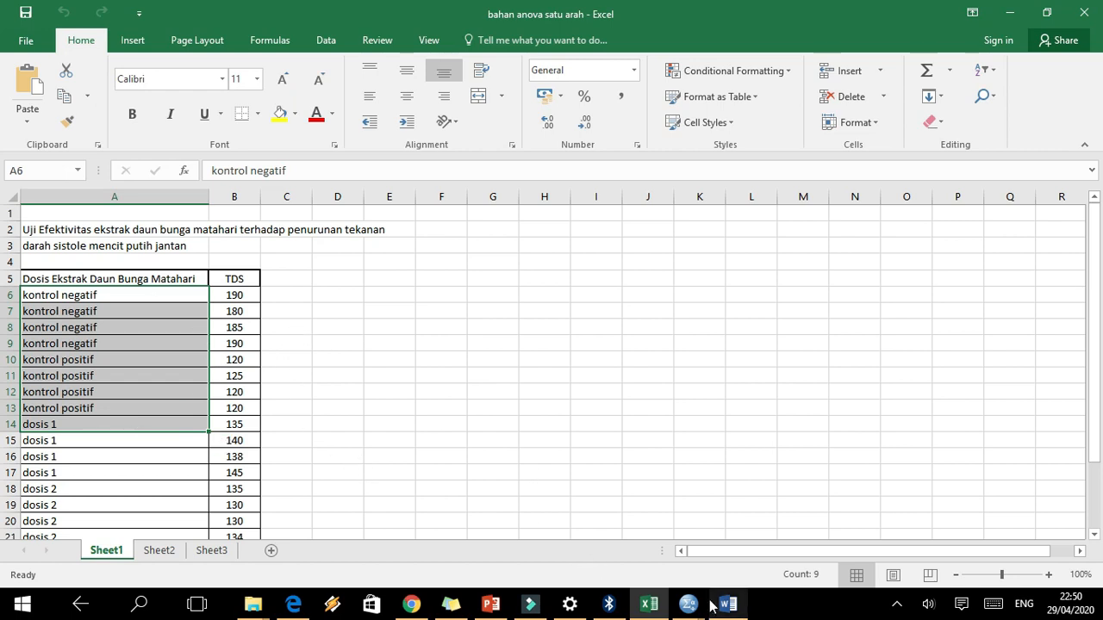
Return to the One-Way ANOVA setup in SPSS and enable the Duncan and LSD post hoc comparisons
mouse_move(700, 594)
click(641, 545)
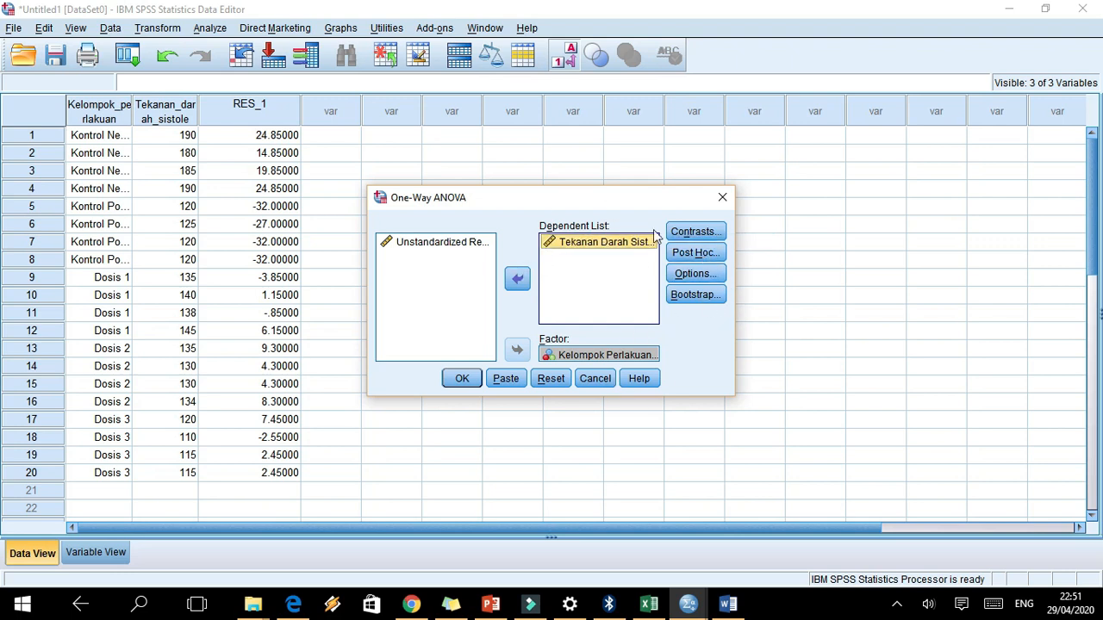
click(689, 255)
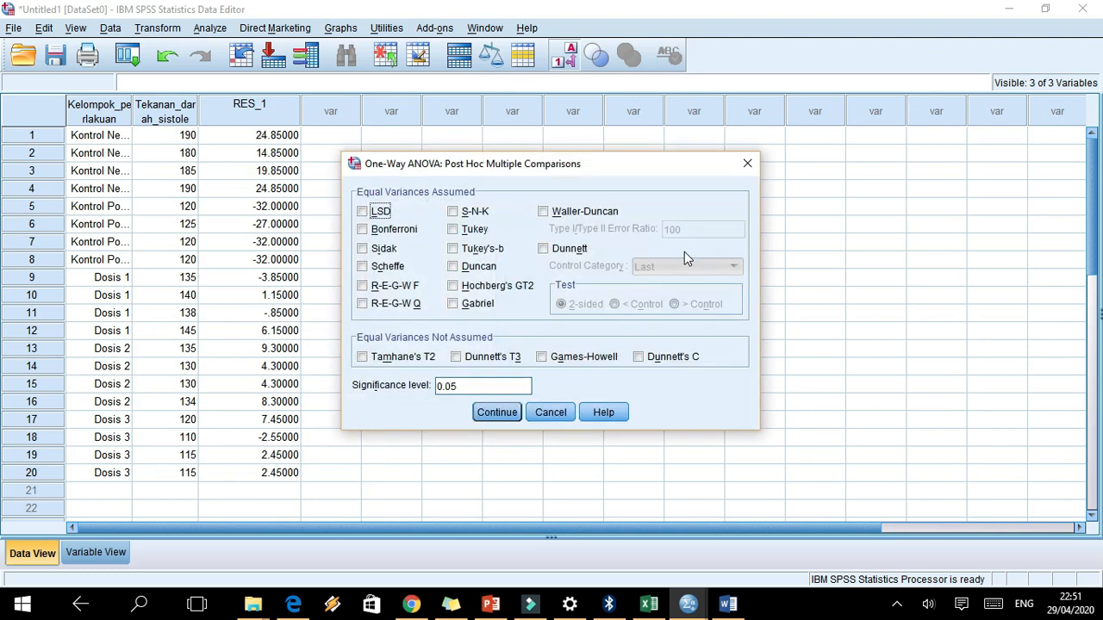
click(474, 267)
click(385, 213)
click(498, 414)
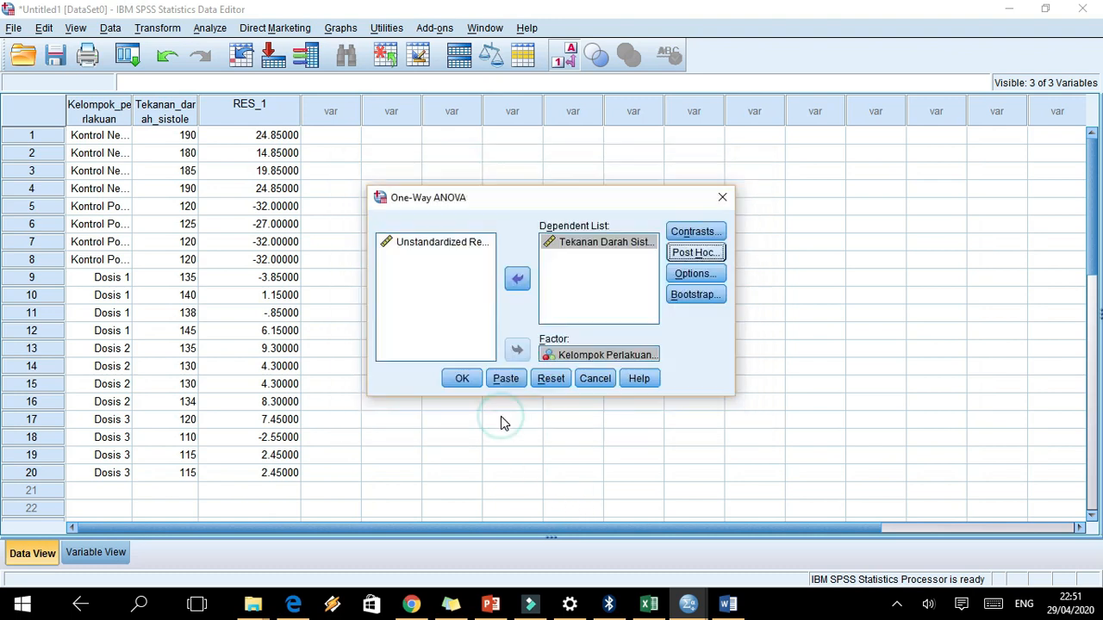
Include the Homogeneity of variance test in the ANOVA options and run the analysis
click(688, 276)
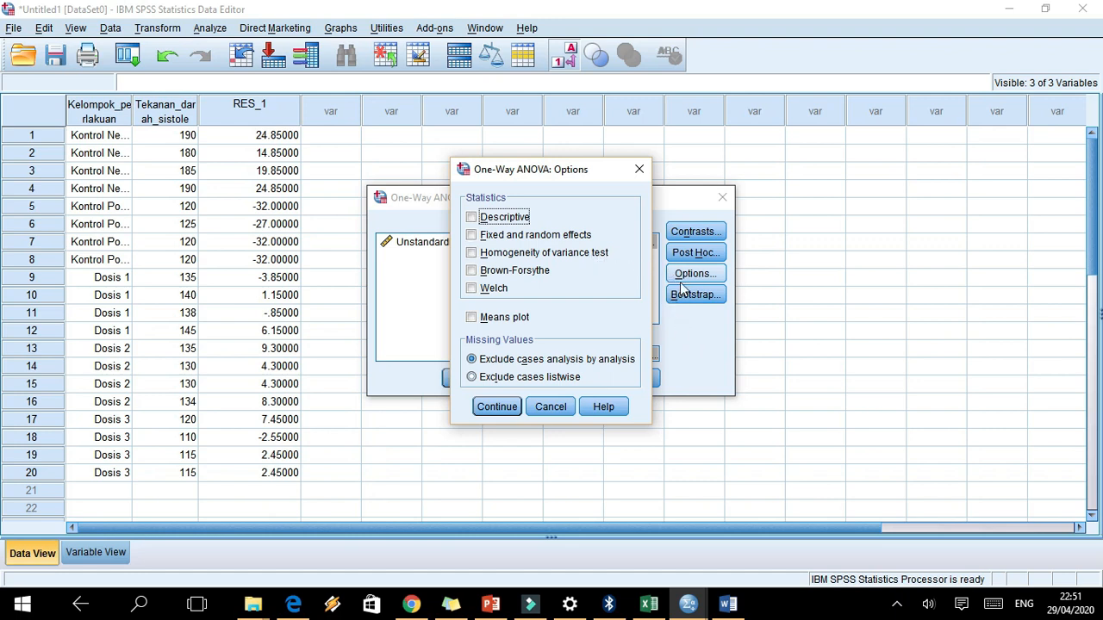
click(472, 254)
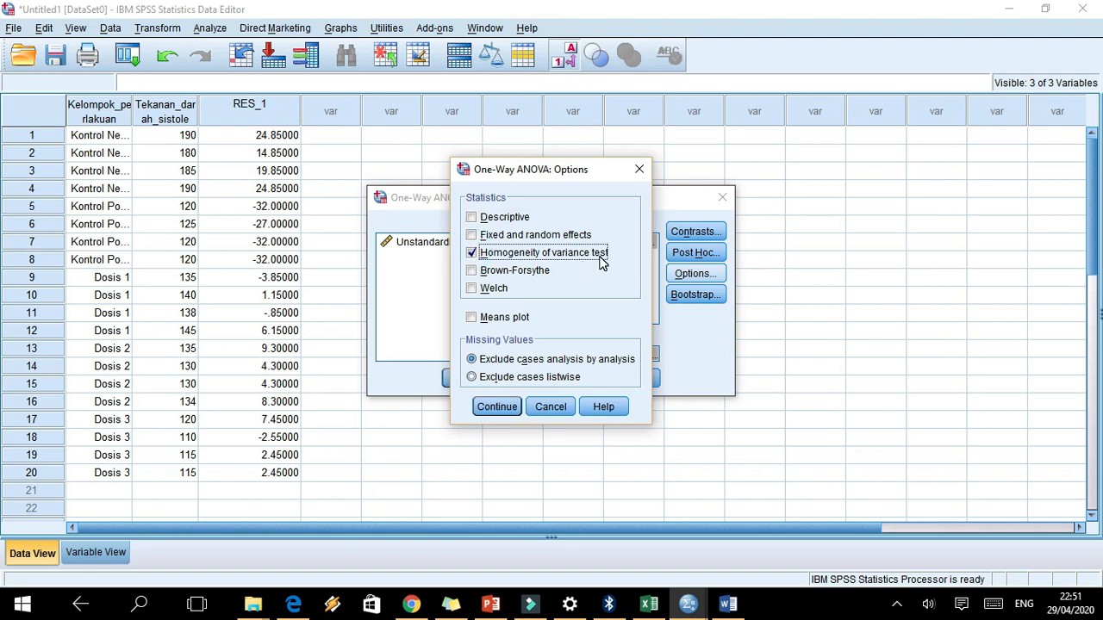
click(487, 411)
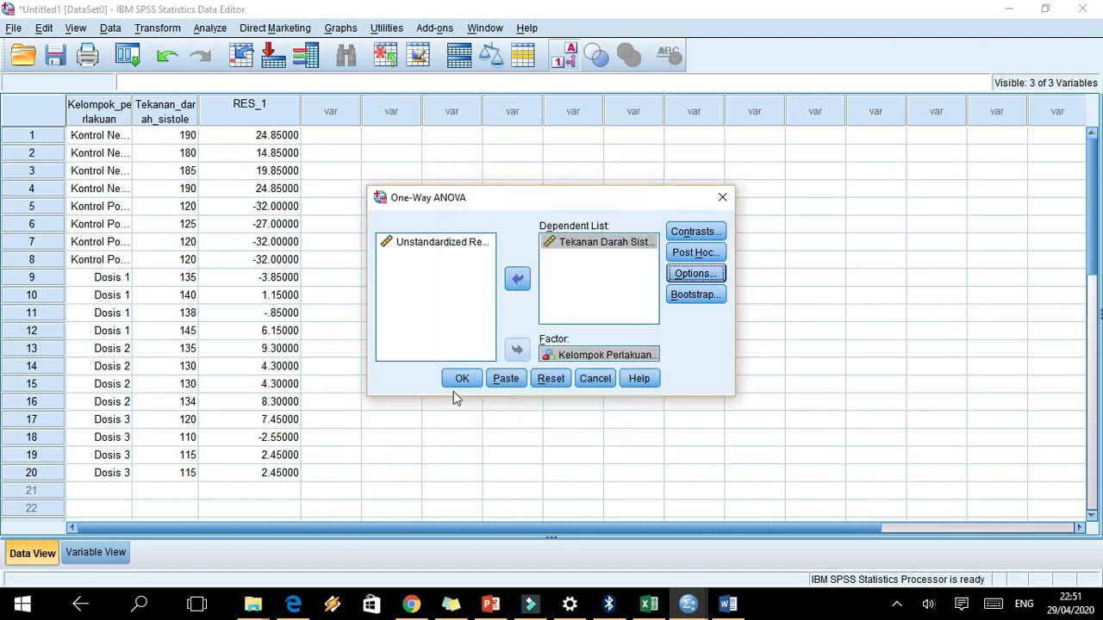
click(460, 385)
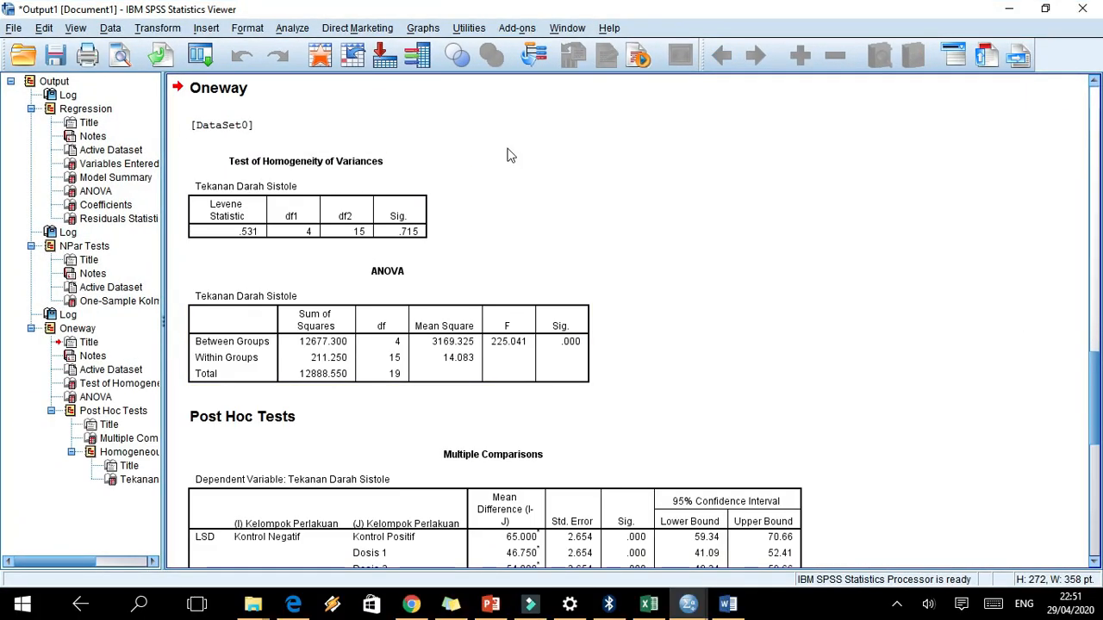
Copy the Test of Homogeneity of Variances table from the SPSS output and paste it into the Word document below the normality conclusion
click(420, 205)
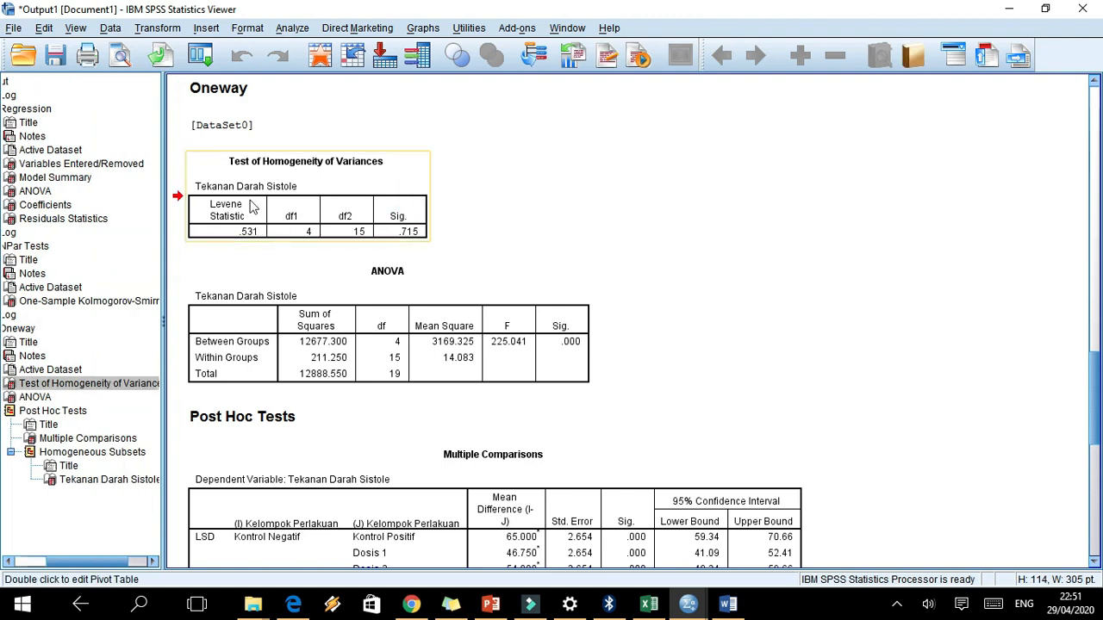
right_click(385, 234)
click(404, 263)
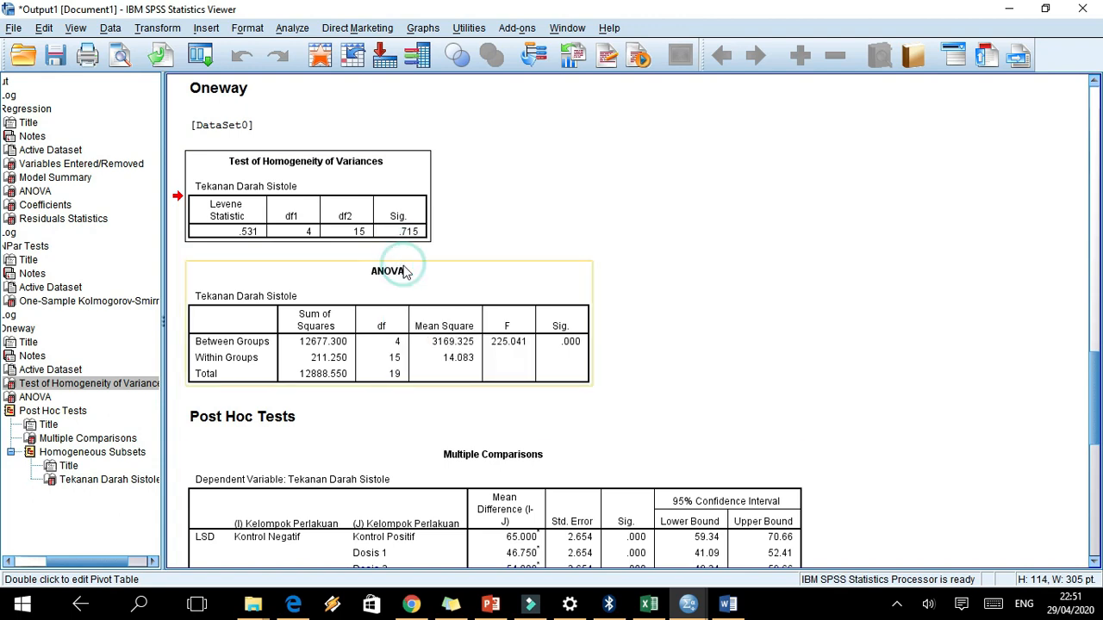
mouse_move(737, 605)
click(725, 550)
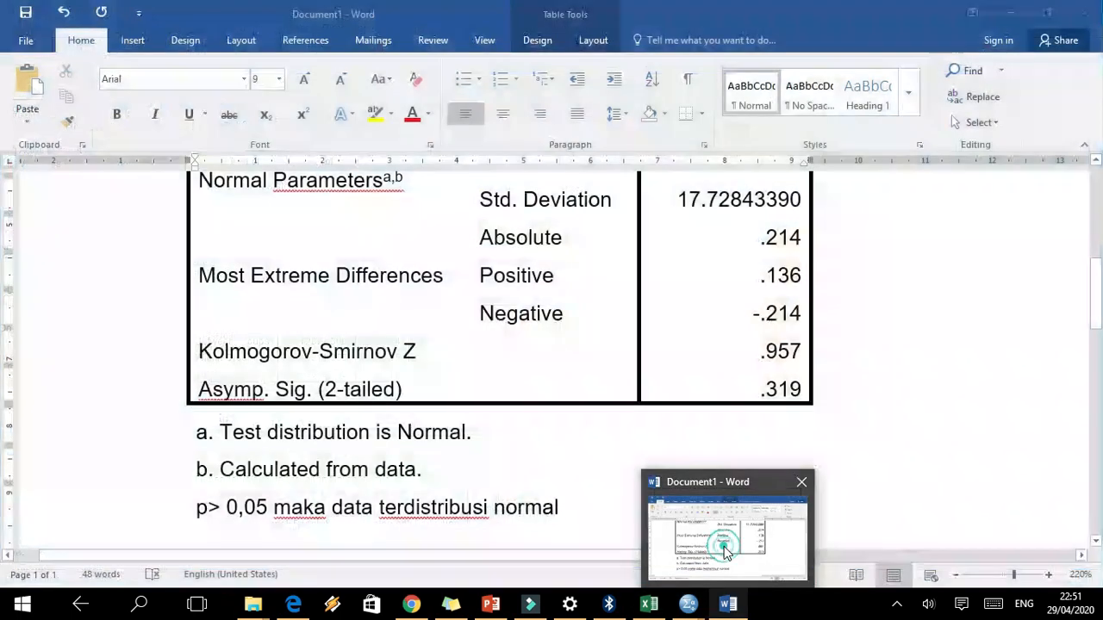
key(Return)
key(Return)
key(ctrl+v)
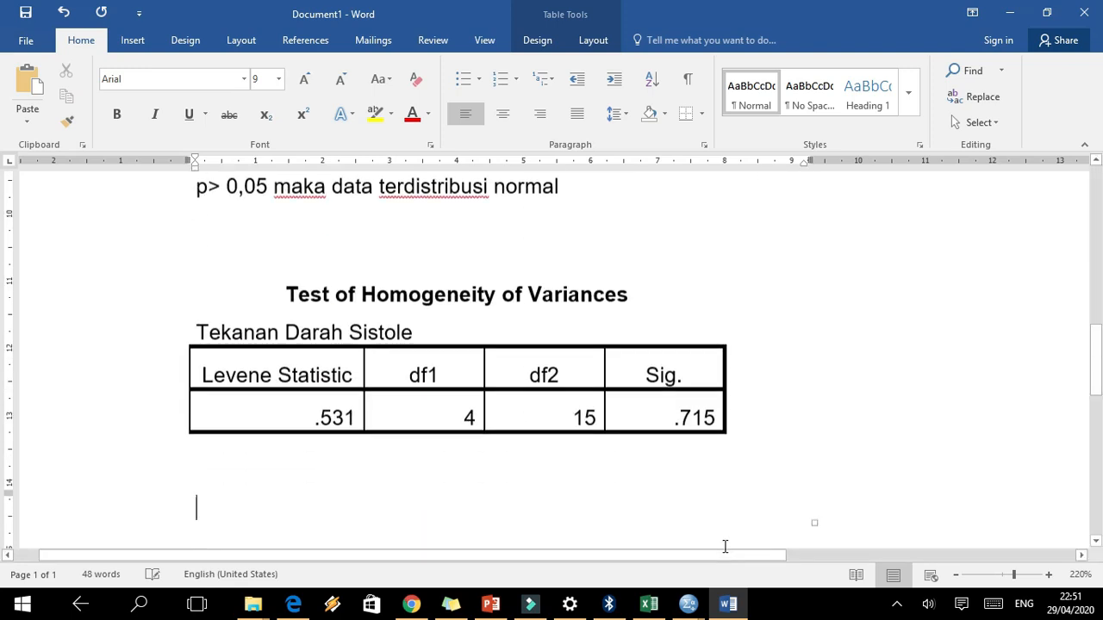
Below the homogeneity table, begin the interpretation "Cara pembacaan hasil nilai homogenitas sama dengan cara membaca hasil uji normalitas yaitu jika"
text(c)
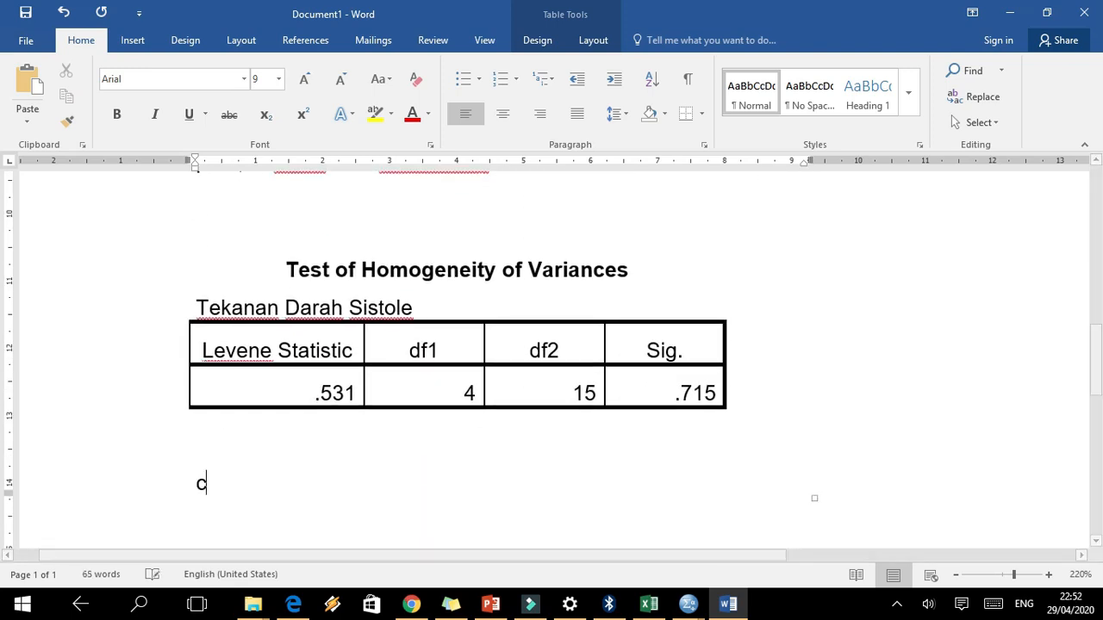
text(ara pembaca)
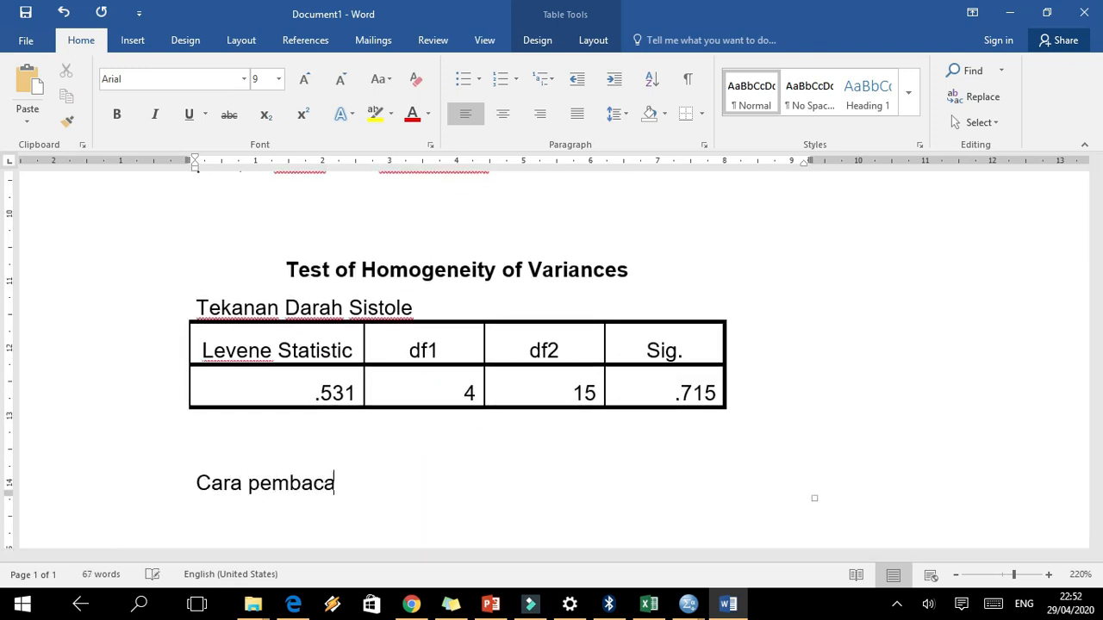
text(an hasil ni)
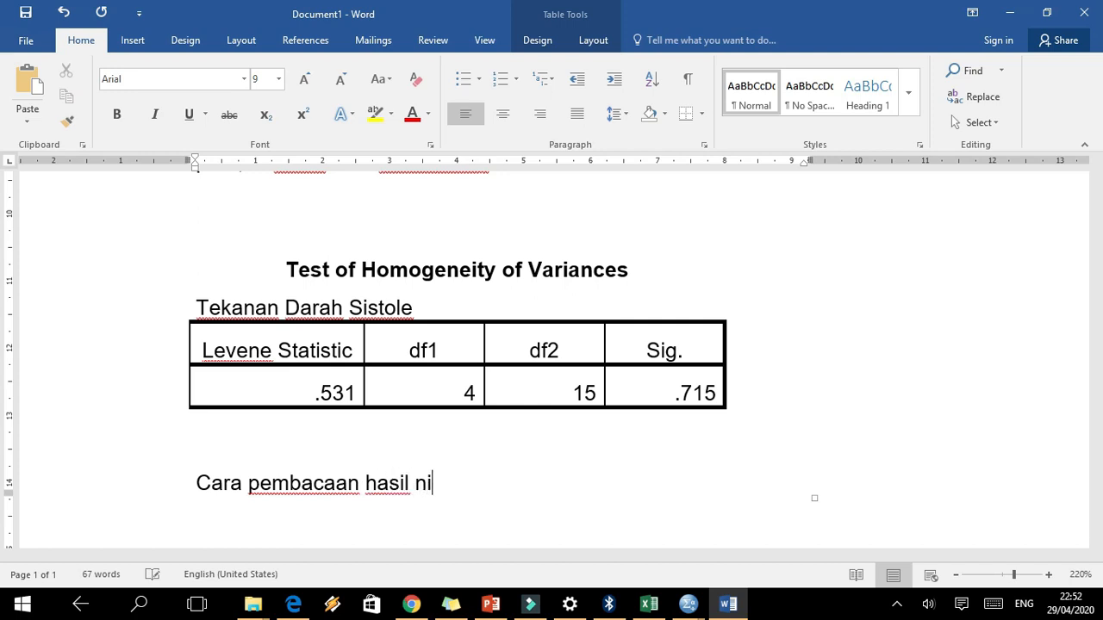
text(lai homogenitas sm)
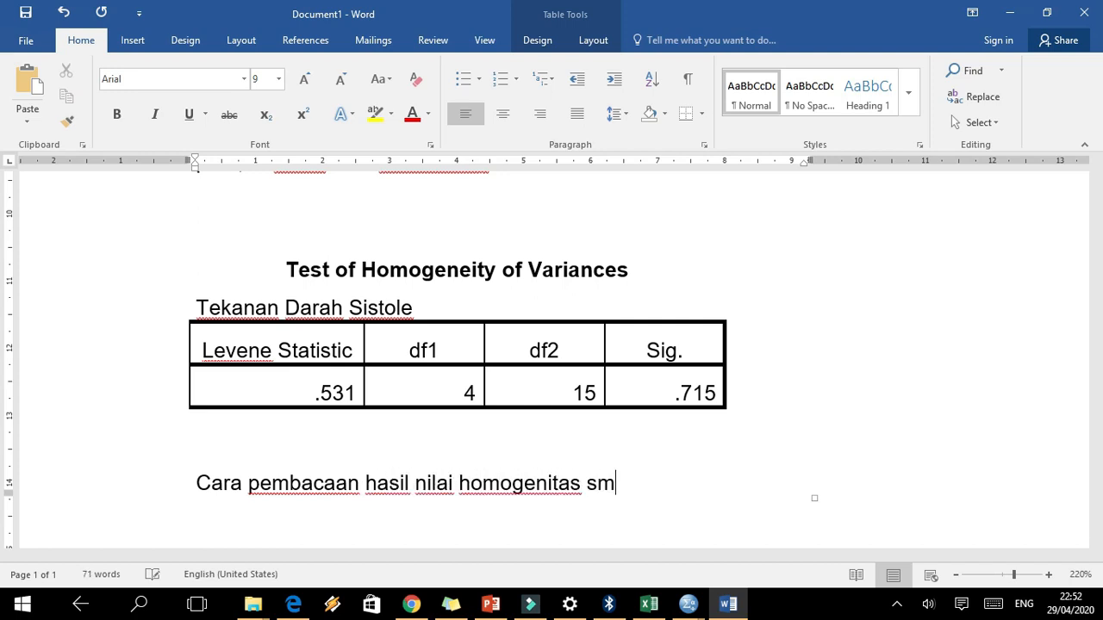
key(BackSpace)
text(ama dengan )
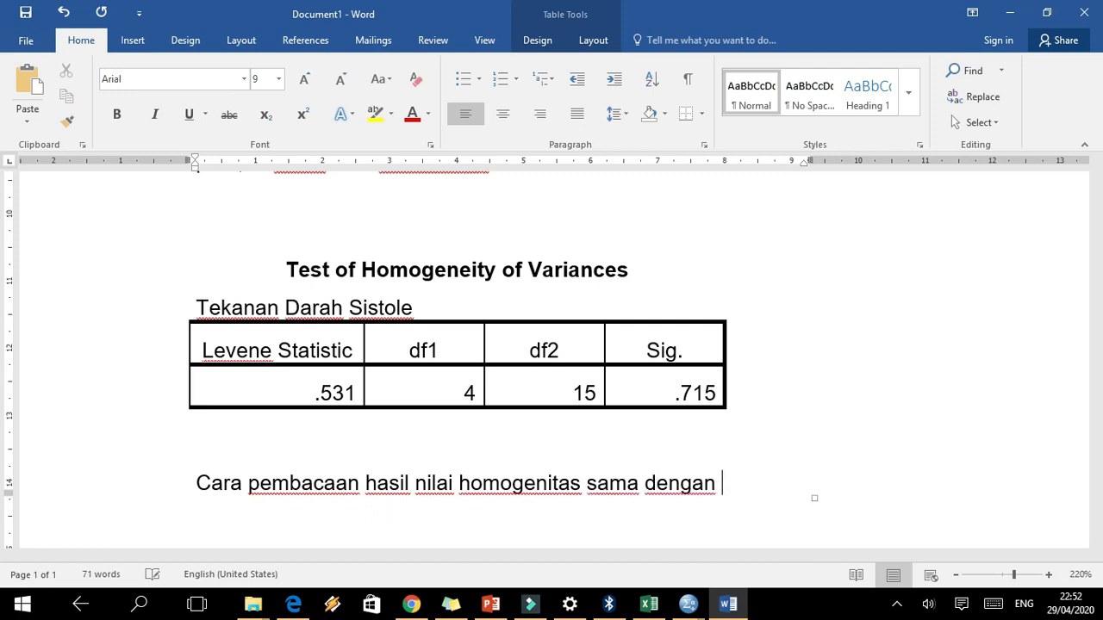
text(cara membac)
text(h)
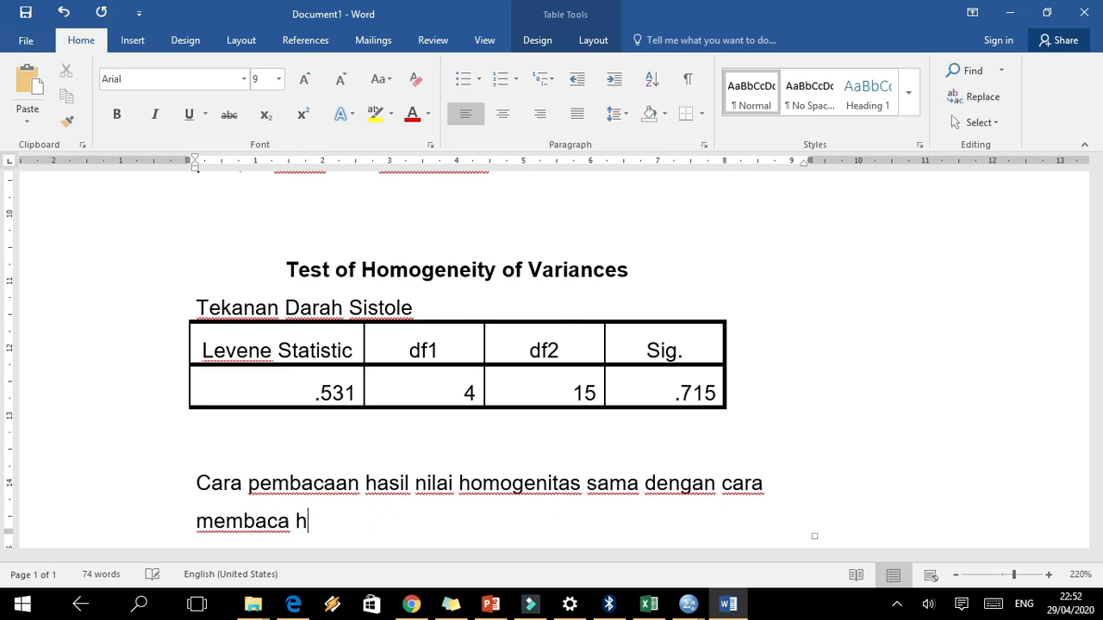
text(asil uji nor)
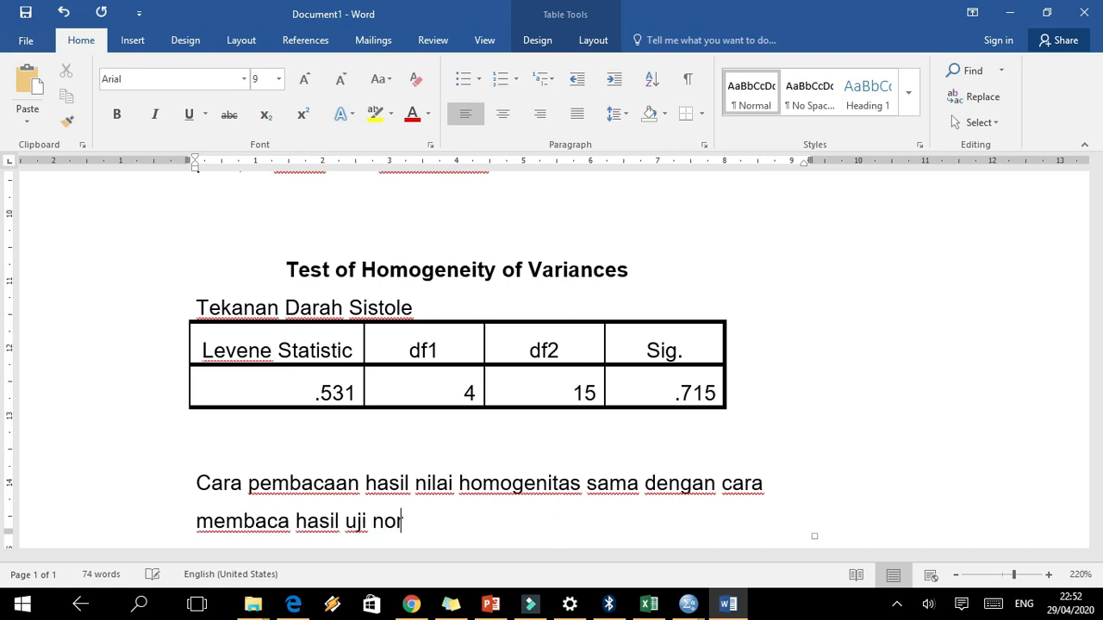
text(malitas ya)
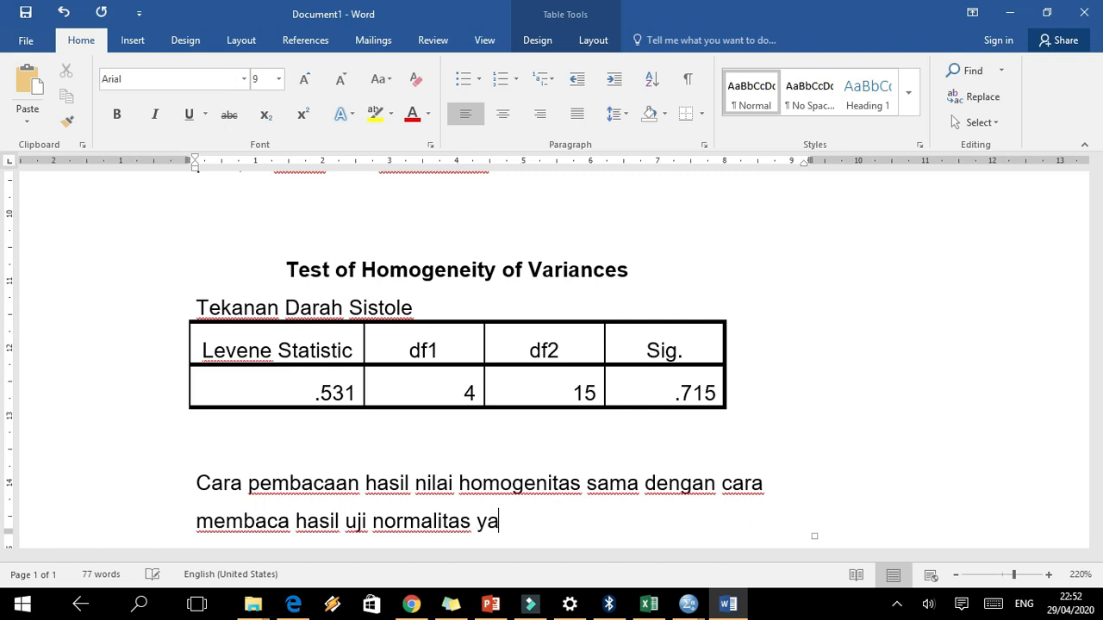
text(itu jika )
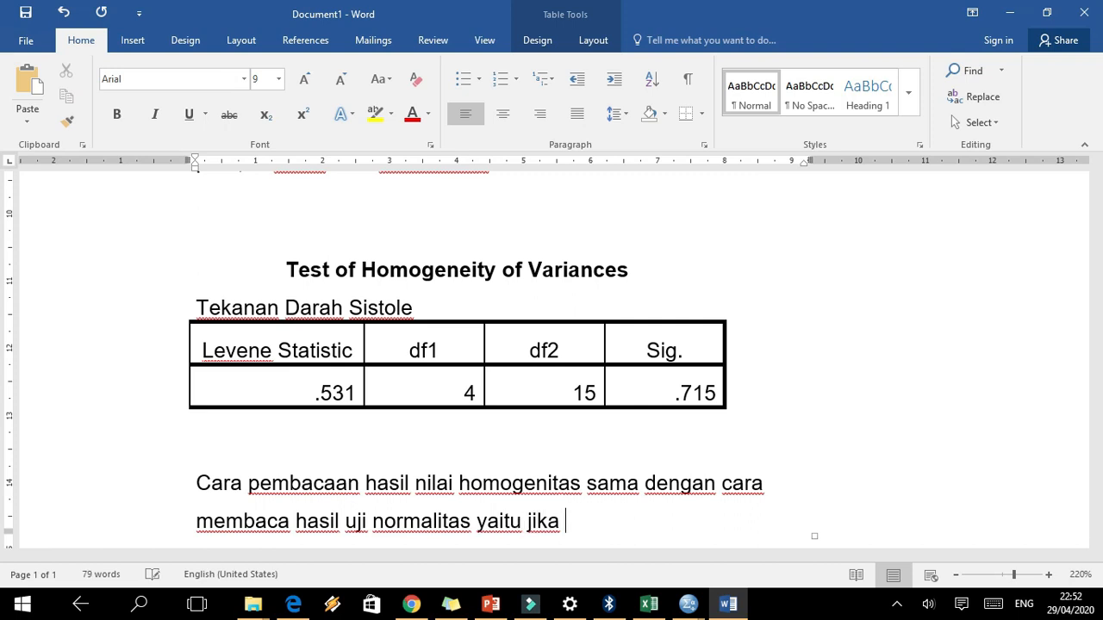
Finish the interpretation with "p>0,05 maka data dikatakan homogen." and check the Sig. value in the homogeneity table
text(p>0,05)
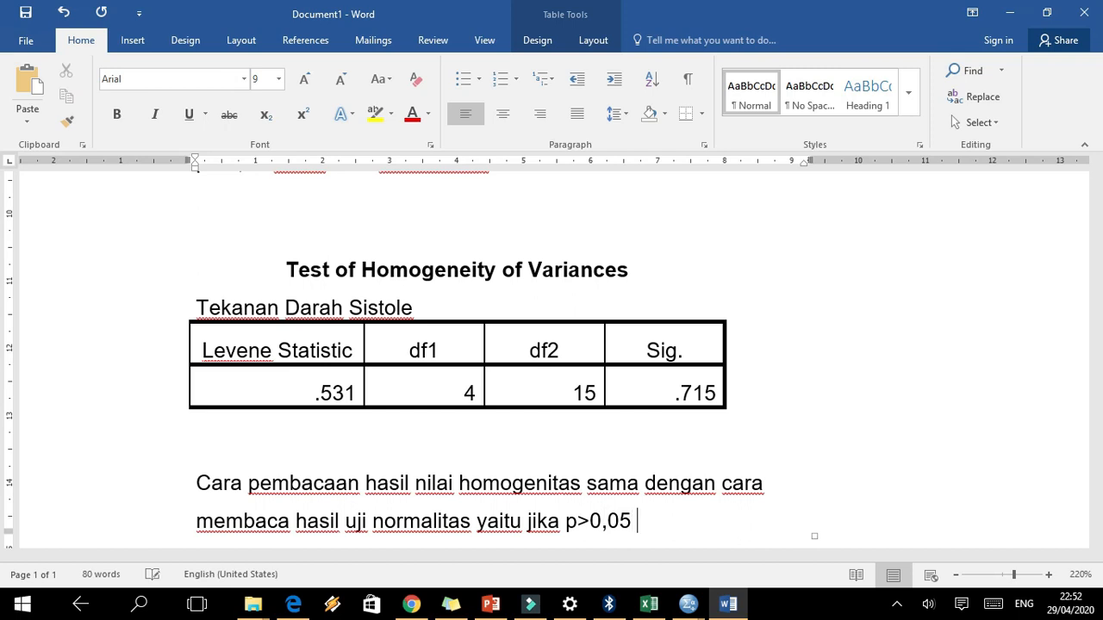
text( maka data )
text(dikatakan )
text(homogen)
text(y.)
key(BackSpace)
key(BackSpace)
key(BackSpace)
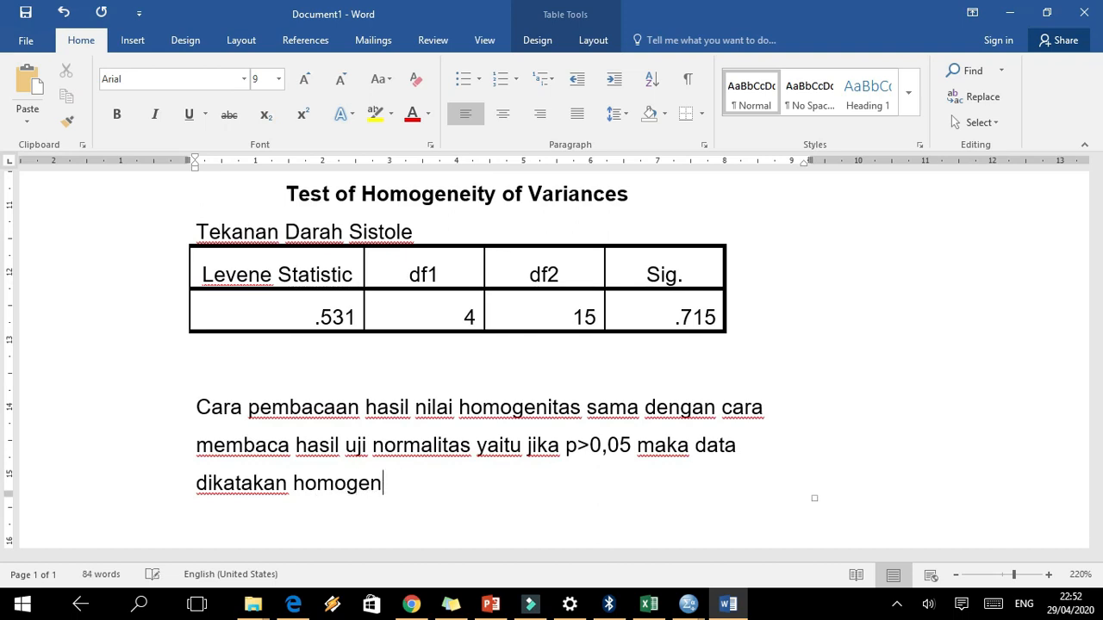
text(,)
drag(668, 315, 707, 317)
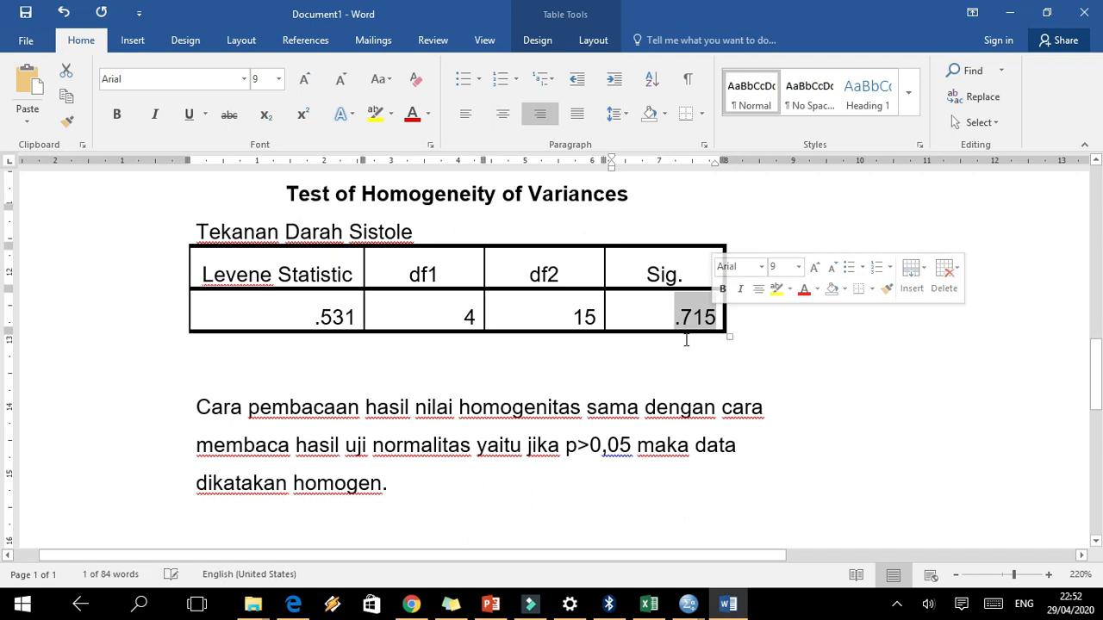
click(401, 478)
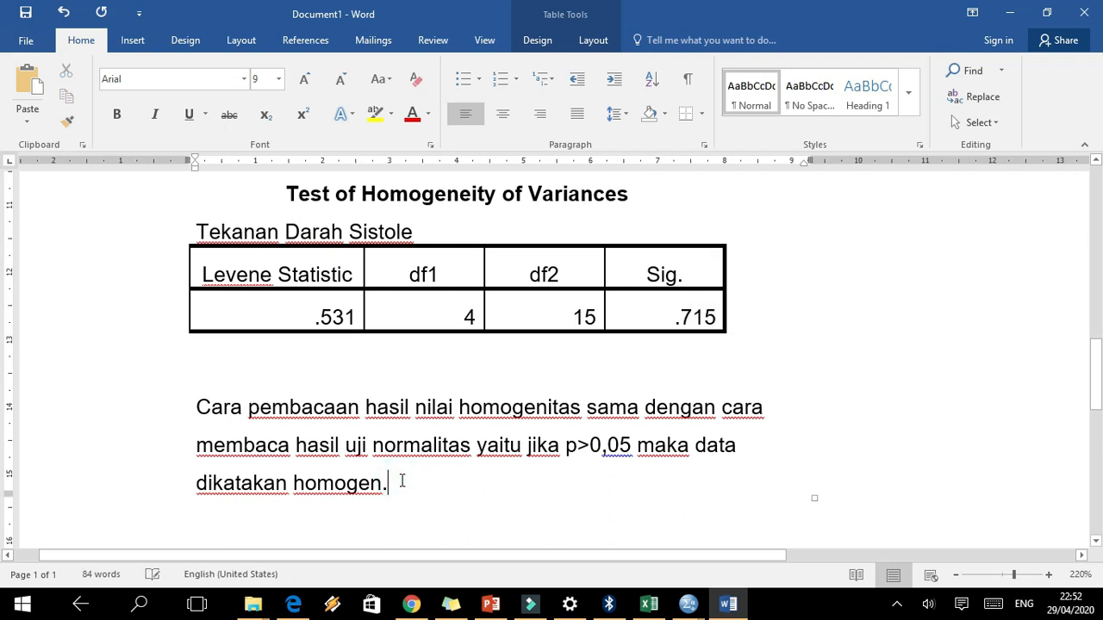
Complete the homogeneity interpretation with the conclusion "Dari hasil terlihat bahwa data homogeny karena nilai p>0,05."
text(dikatakan homogen. Dari hasil t)
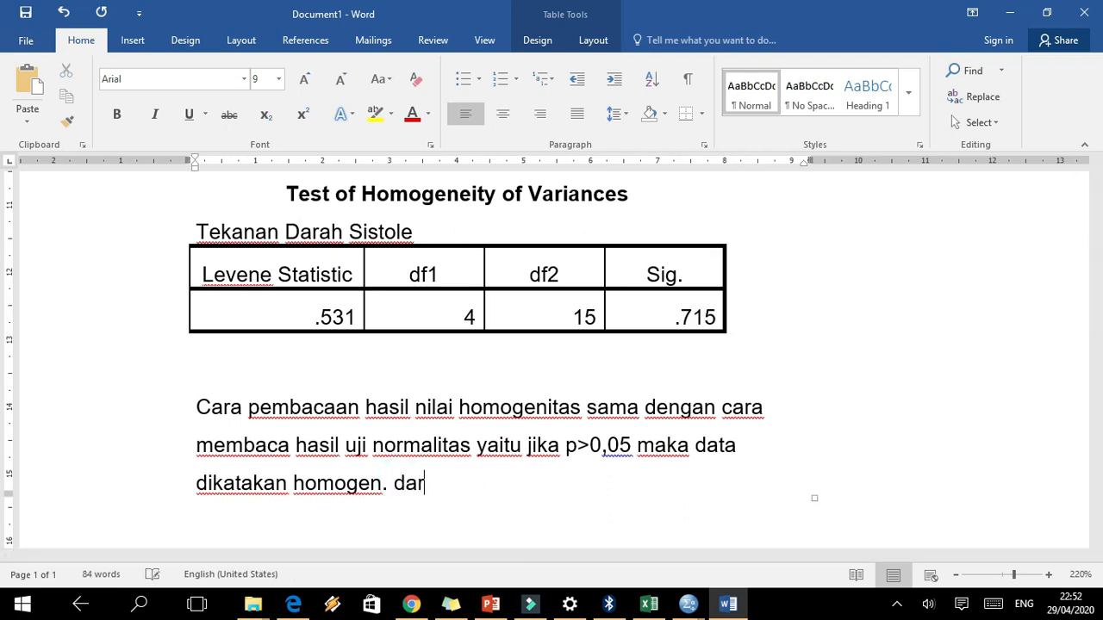
text(erl)
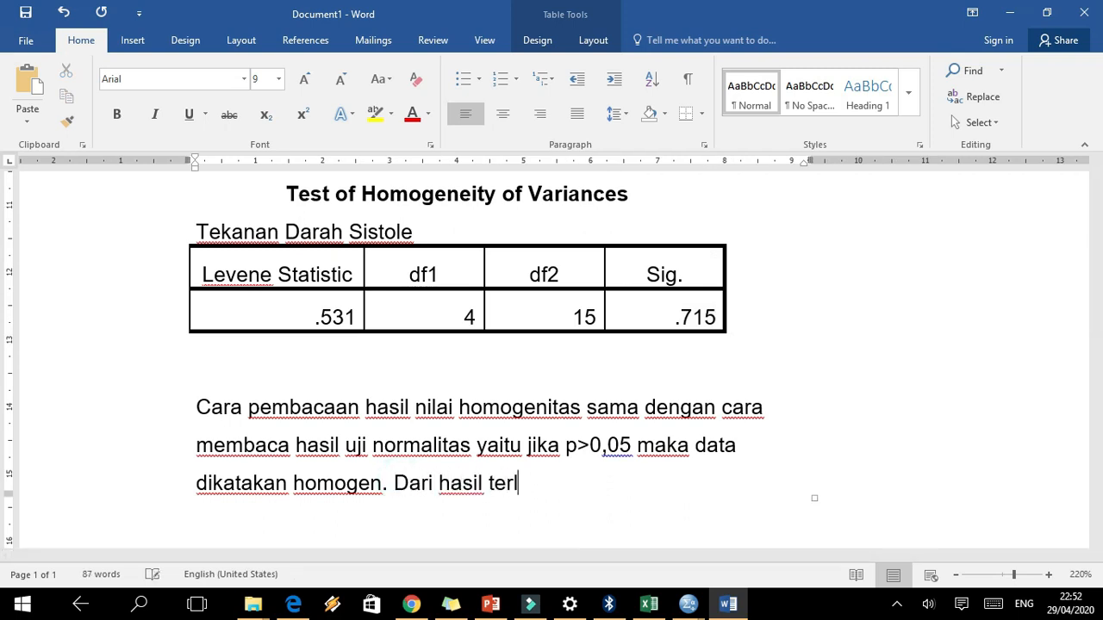
text(ihat bahwa)
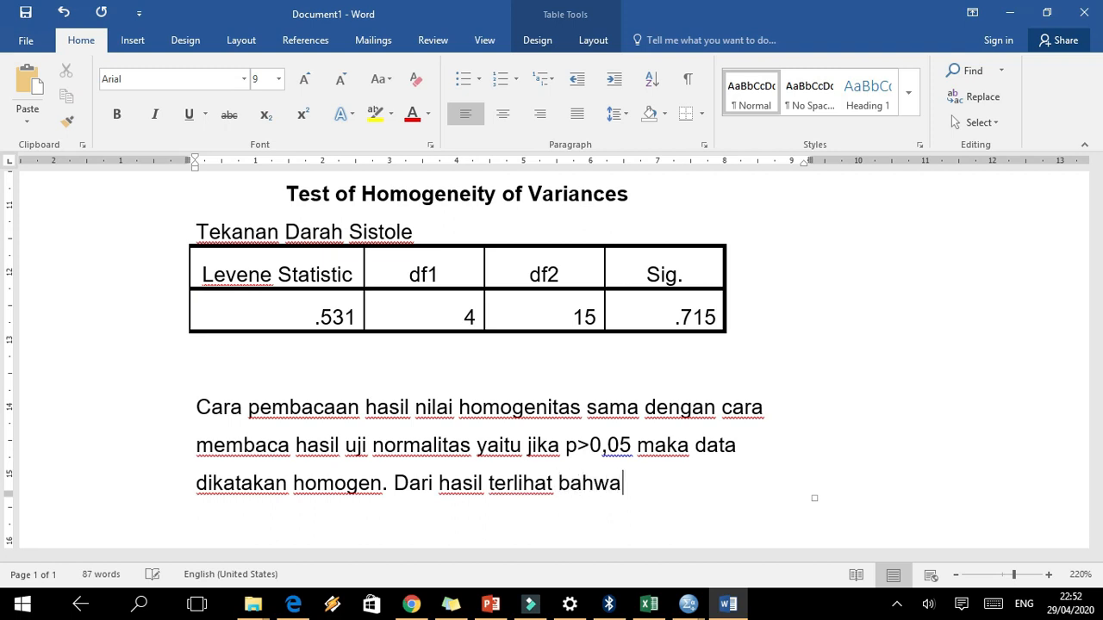
text( data )
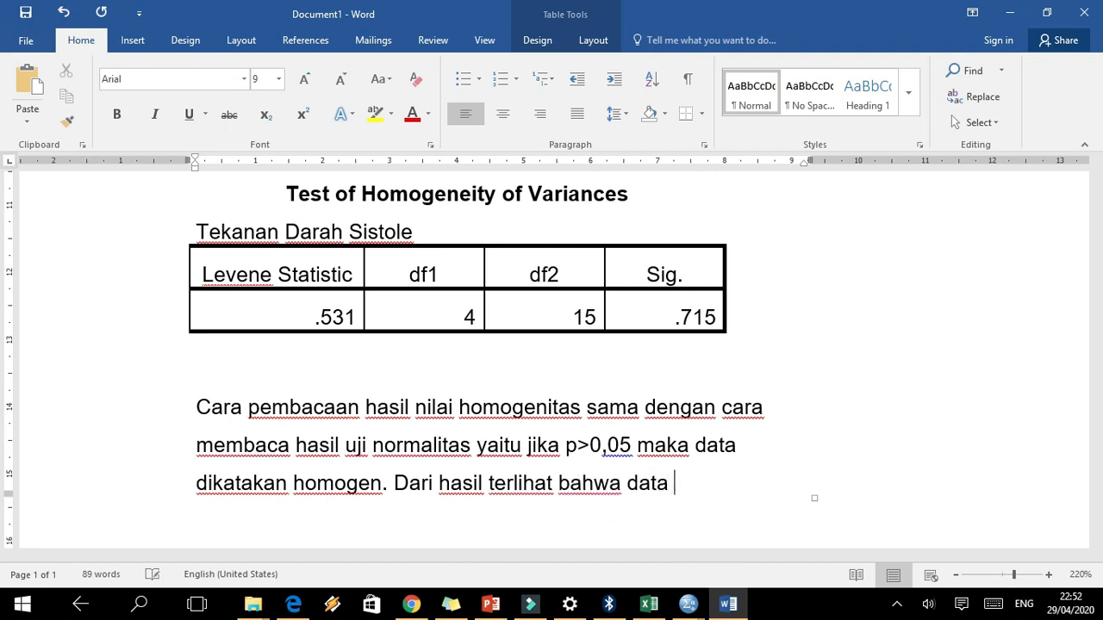
text(homogen)
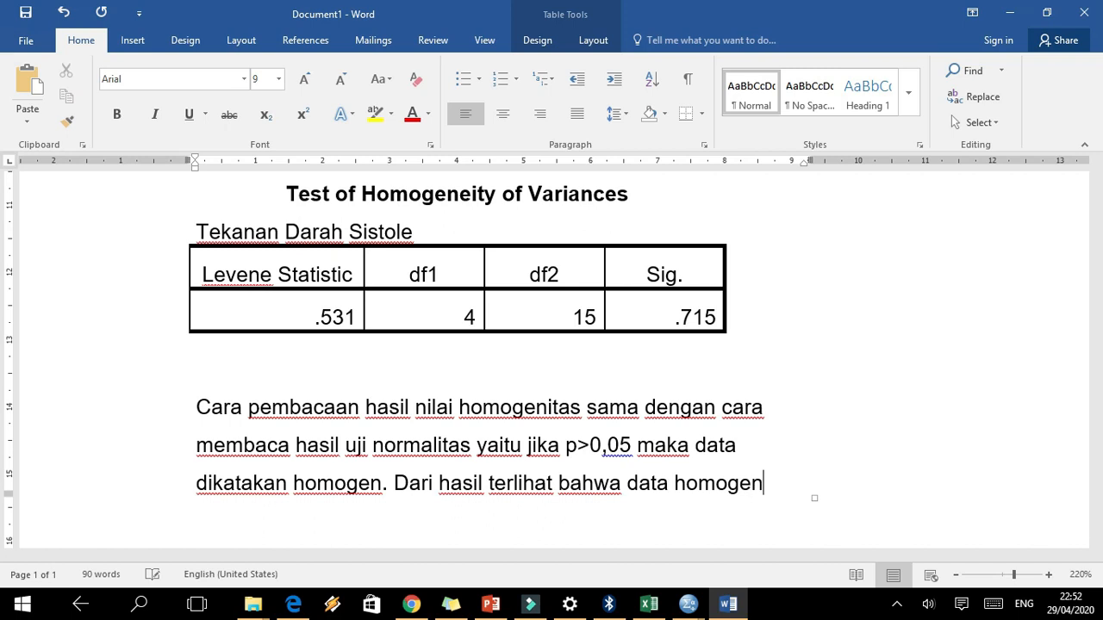
text(y karena ni)
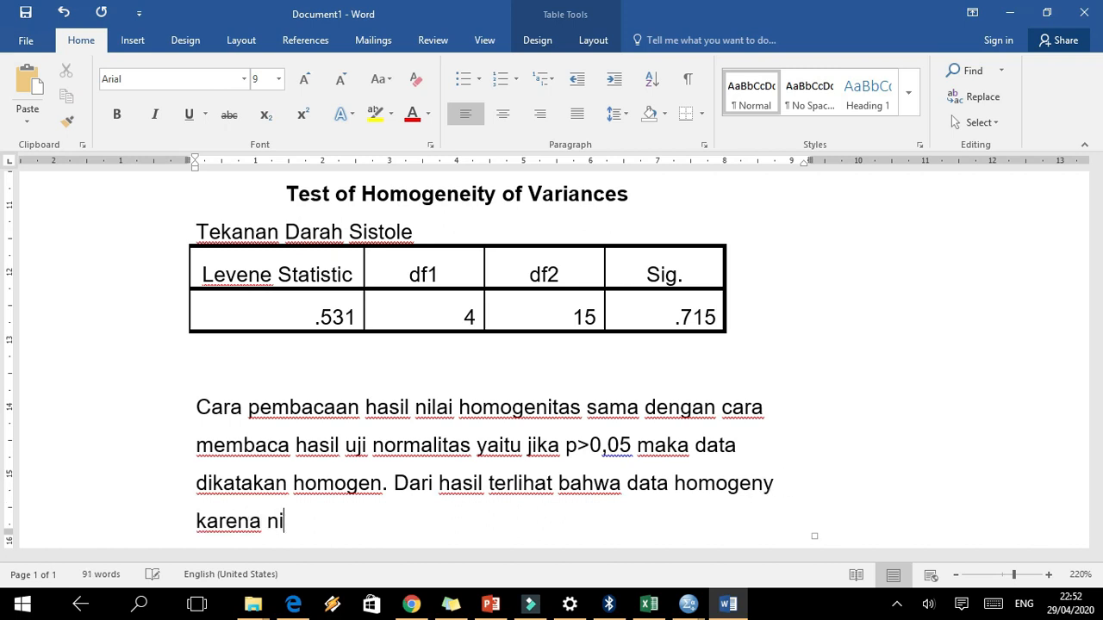
text(lai p>)
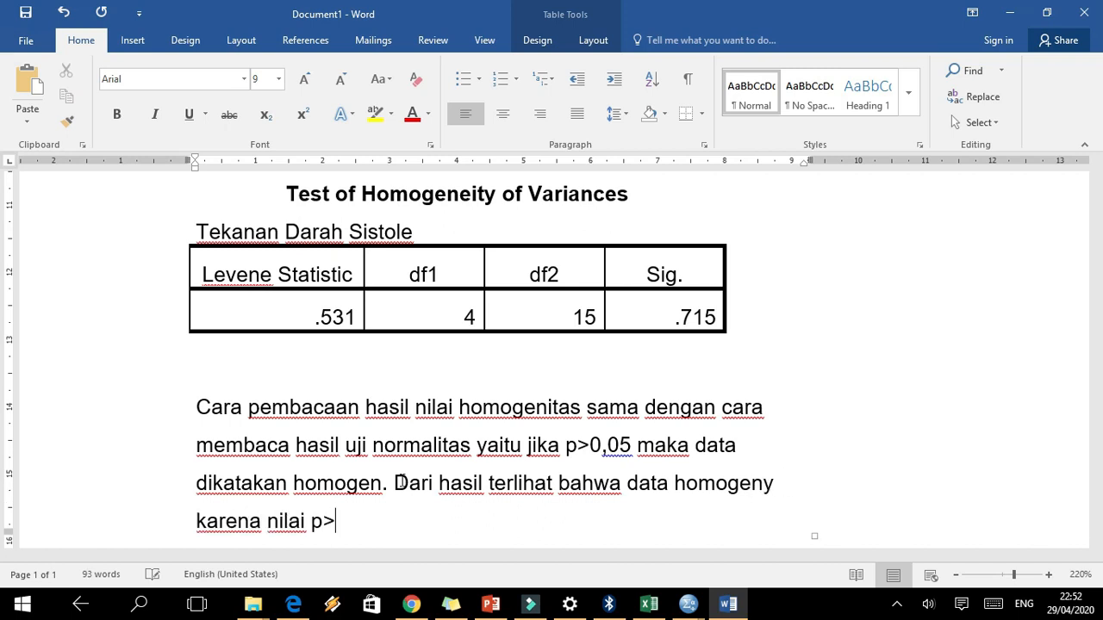
key(BackSpace)
key(BackSpace)
text(p>0,05.)
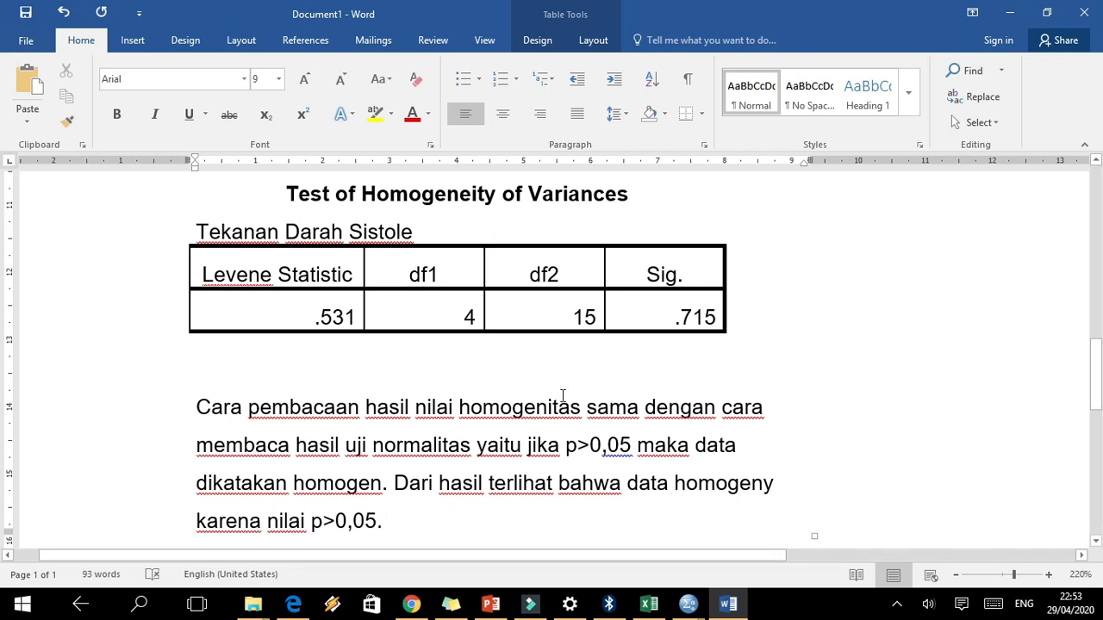
Copy the ANOVA table from the SPSS output and paste it into the Word document on a new line below the homogeneity conclusion
key(Return)
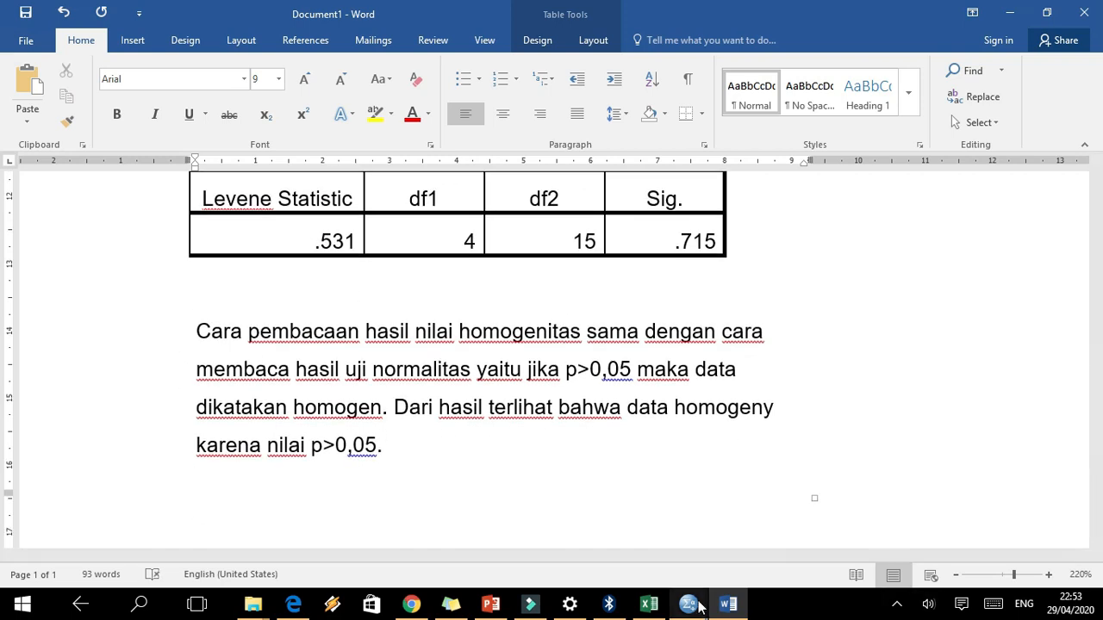
mouse_move(700, 612)
click(743, 528)
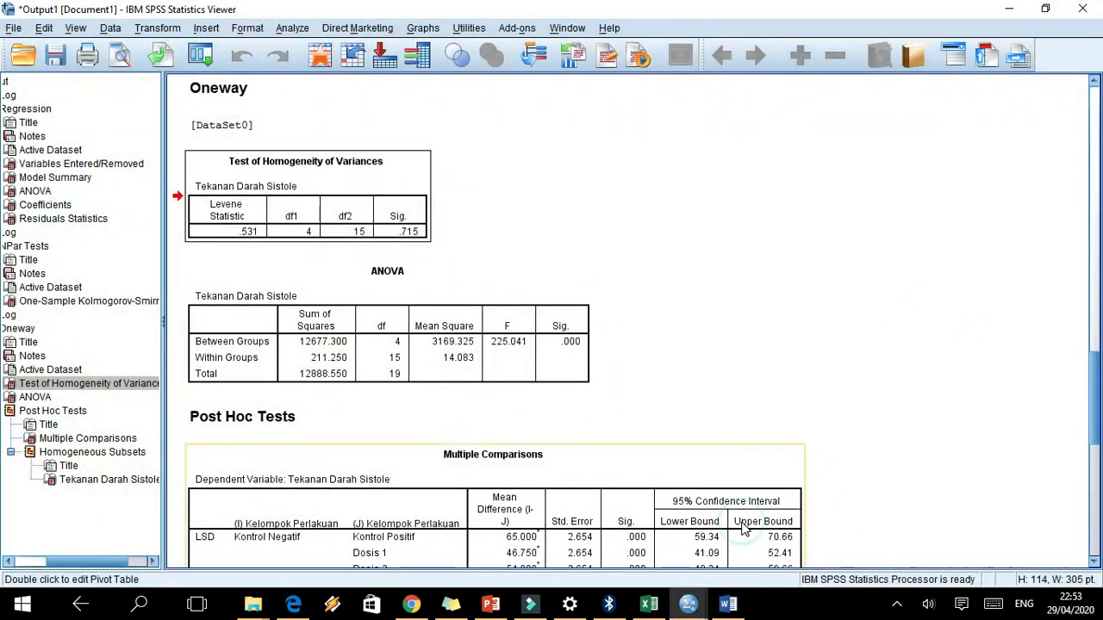
right_click(395, 327)
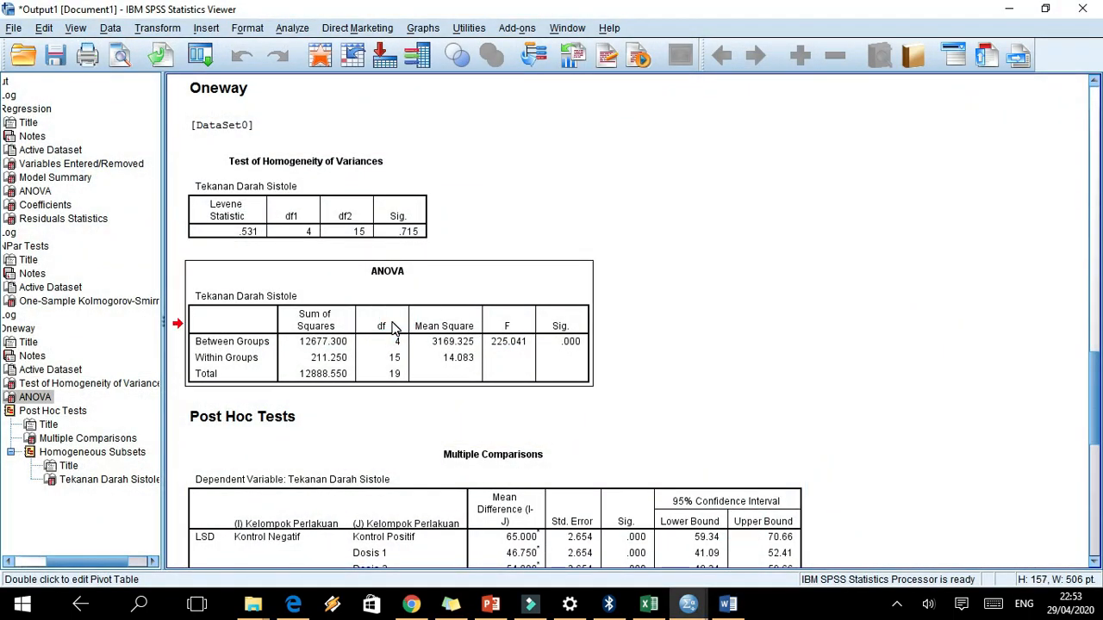
click(407, 354)
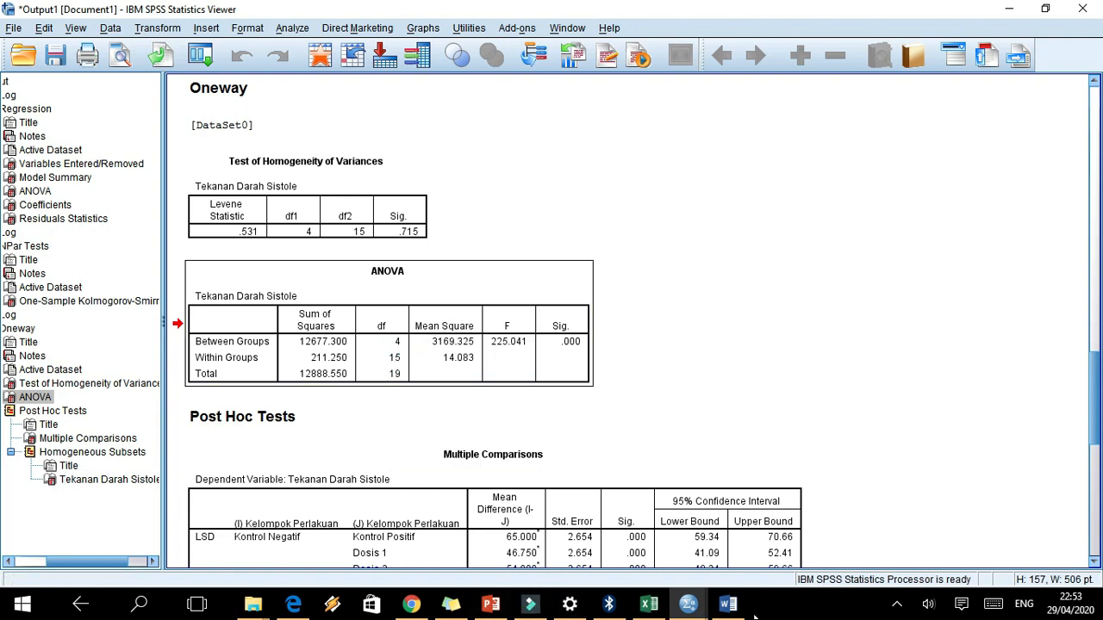
mouse_move(728, 608)
click(715, 538)
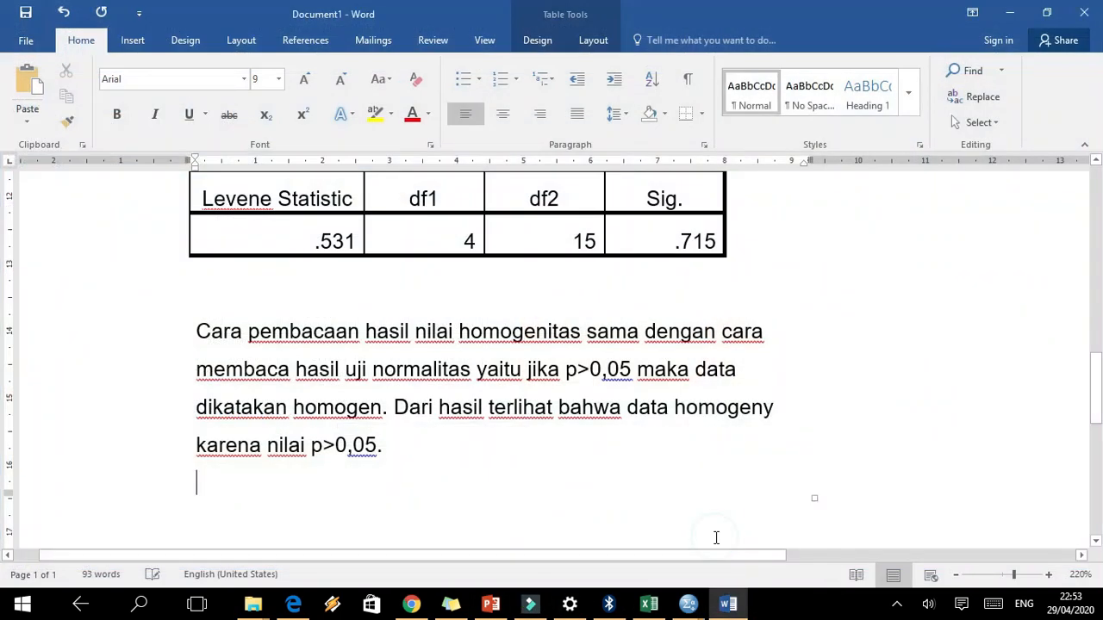
key(ctrl+v)
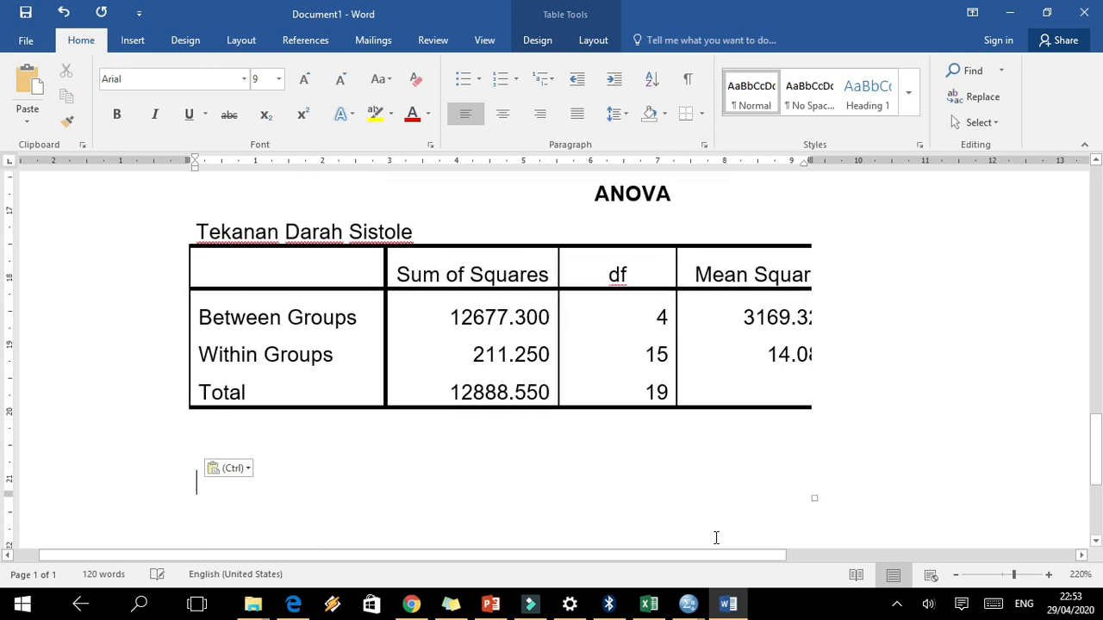
Set the page orientation to Landscape and widen the text area to about 24 cm so the whole ANOVA table fits
click(227, 38)
click(84, 99)
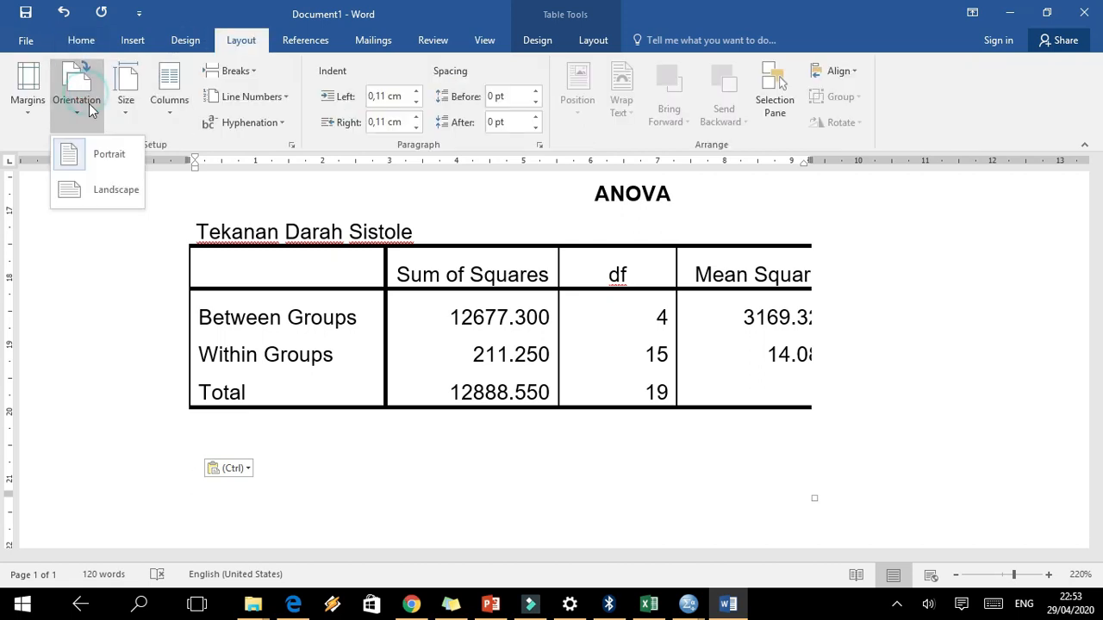
click(116, 195)
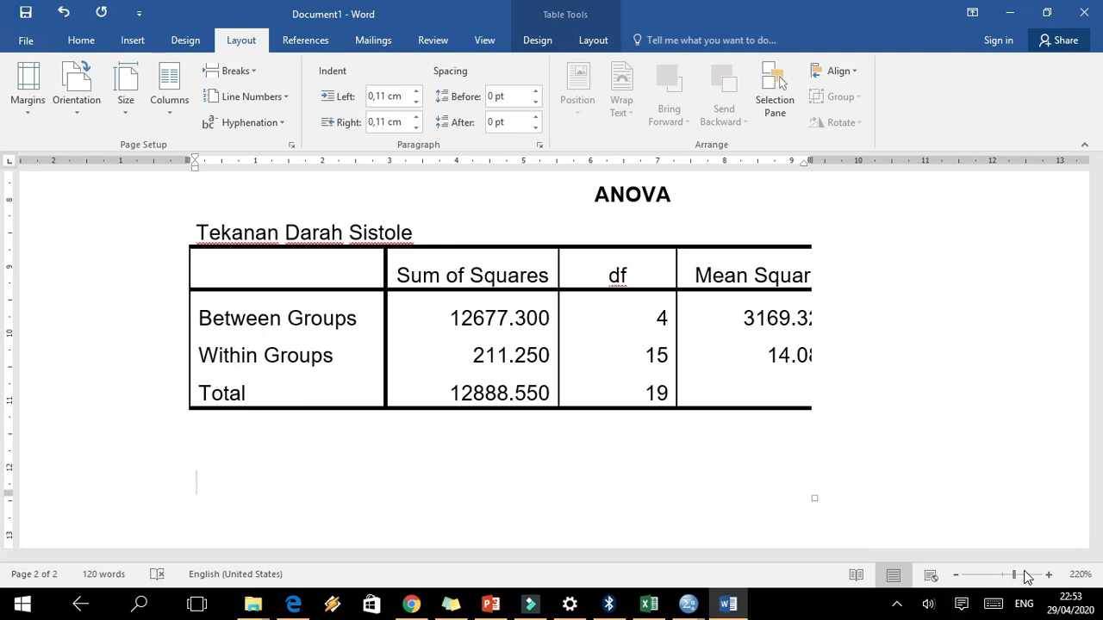
drag(1013, 575, 1010, 581)
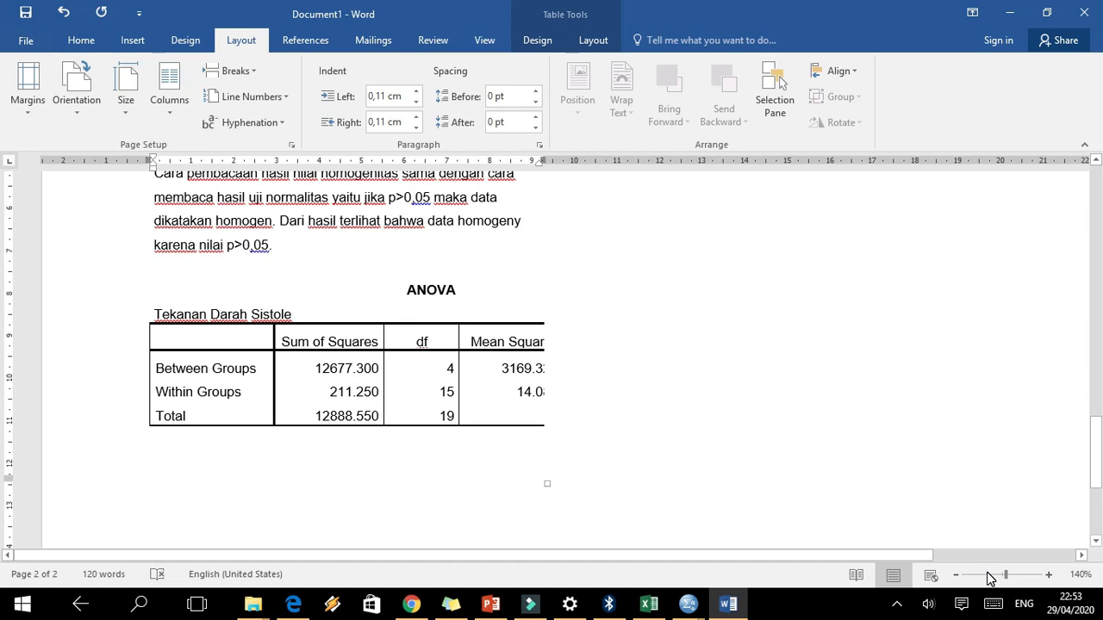
click(1001, 577)
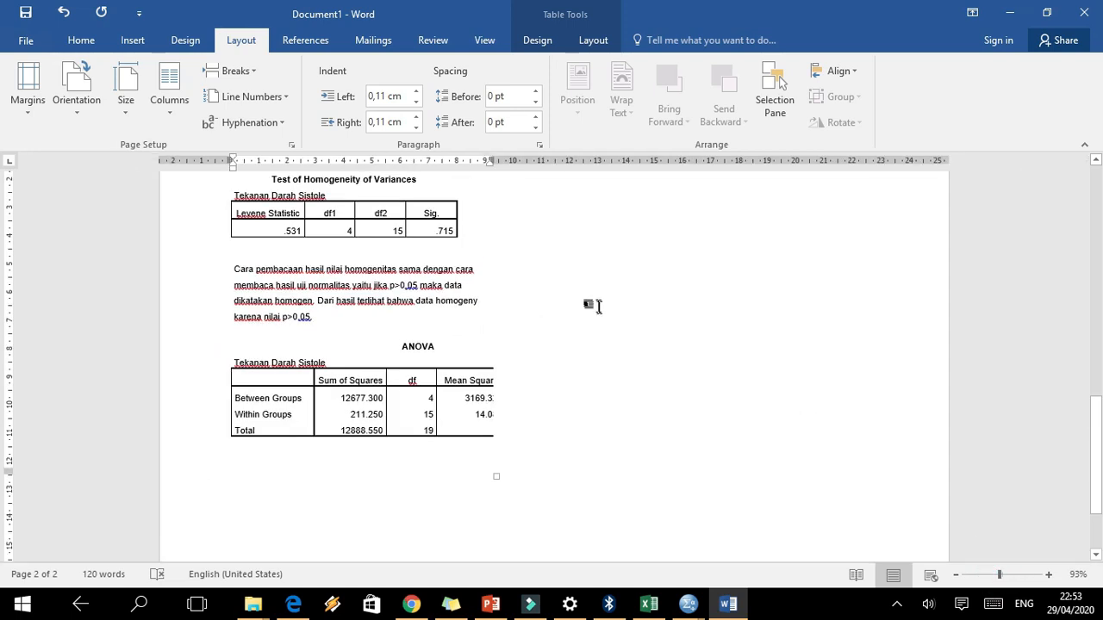
mouse_move(492, 161)
mouse_down()
mouse_move(758, 219)
mouse_move(1012, 222)
mouse_move(908, 233)
mouse_up()
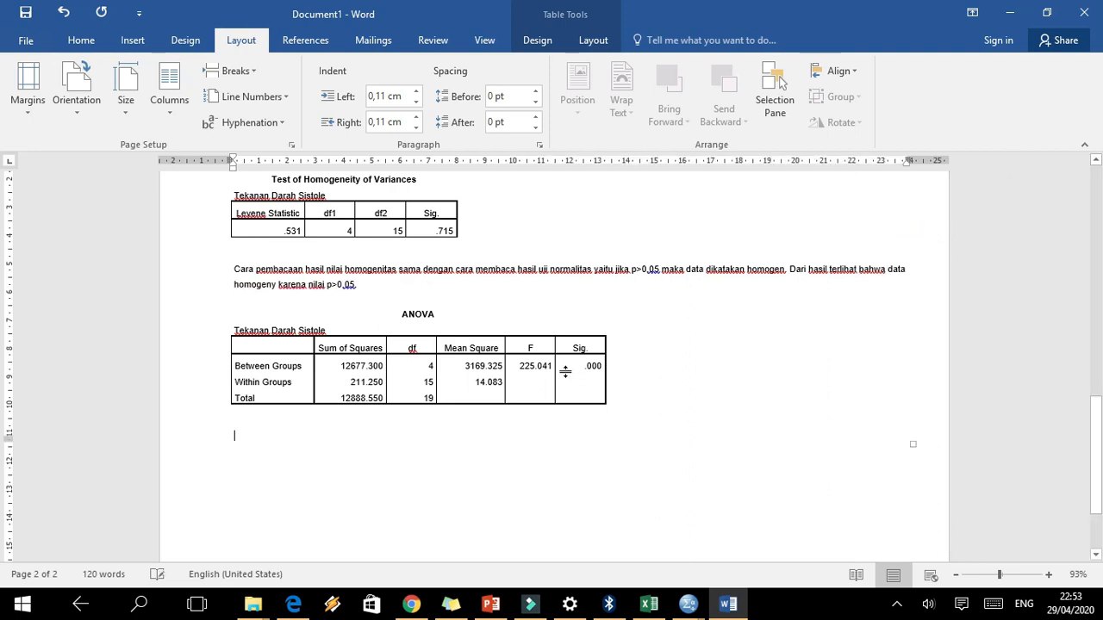
click(1010, 575)
click(1008, 575)
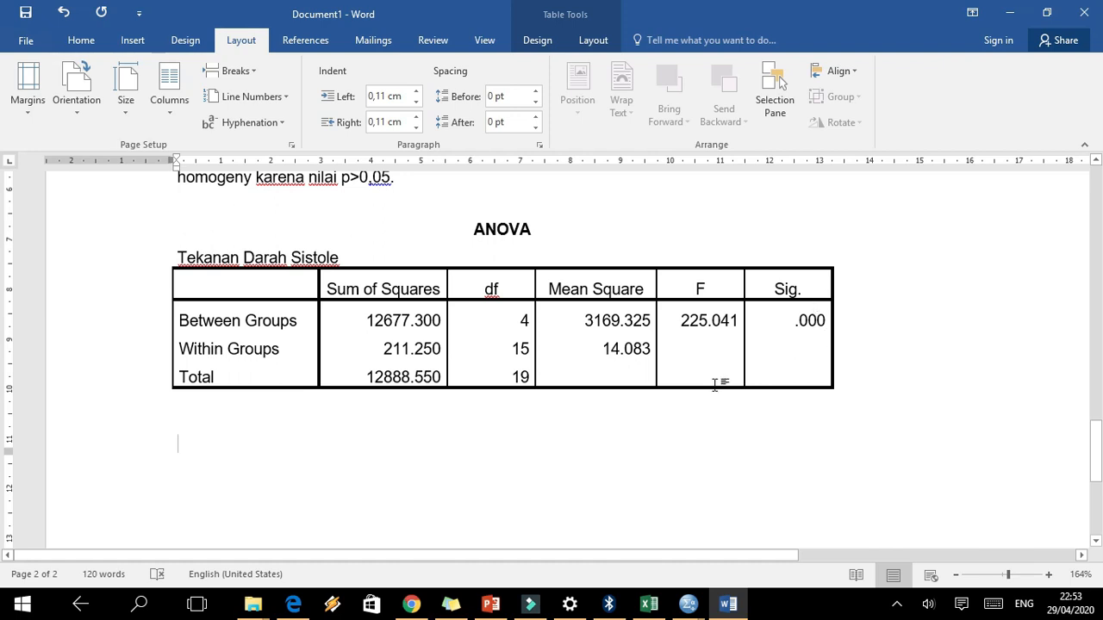
Below the ANOVA table, write "Hasil uji anova kebalikan dari uji normalitas dan uji homogen." and start a new line
text(Hasil uj)
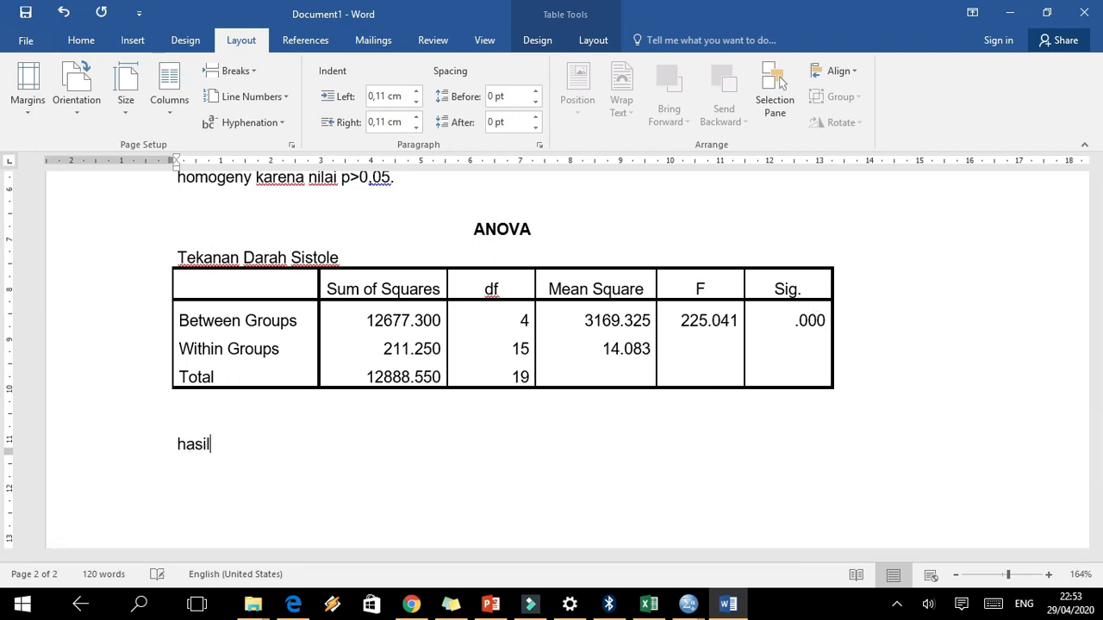
text(i anova)
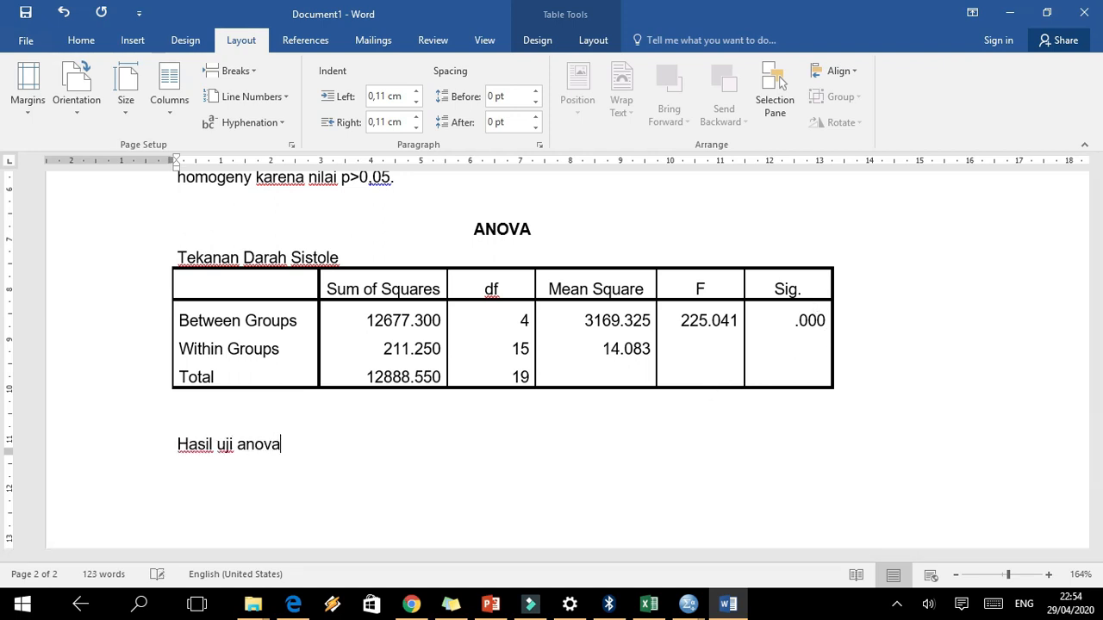
text( kebalikan)
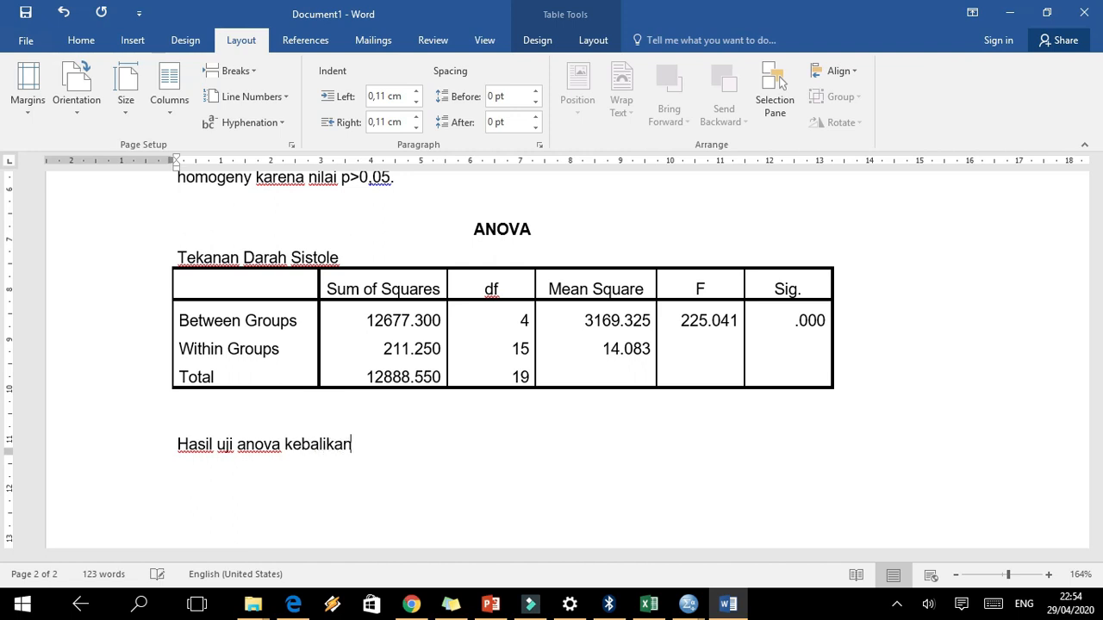
text( dari uji normalitas dan uji homogen)
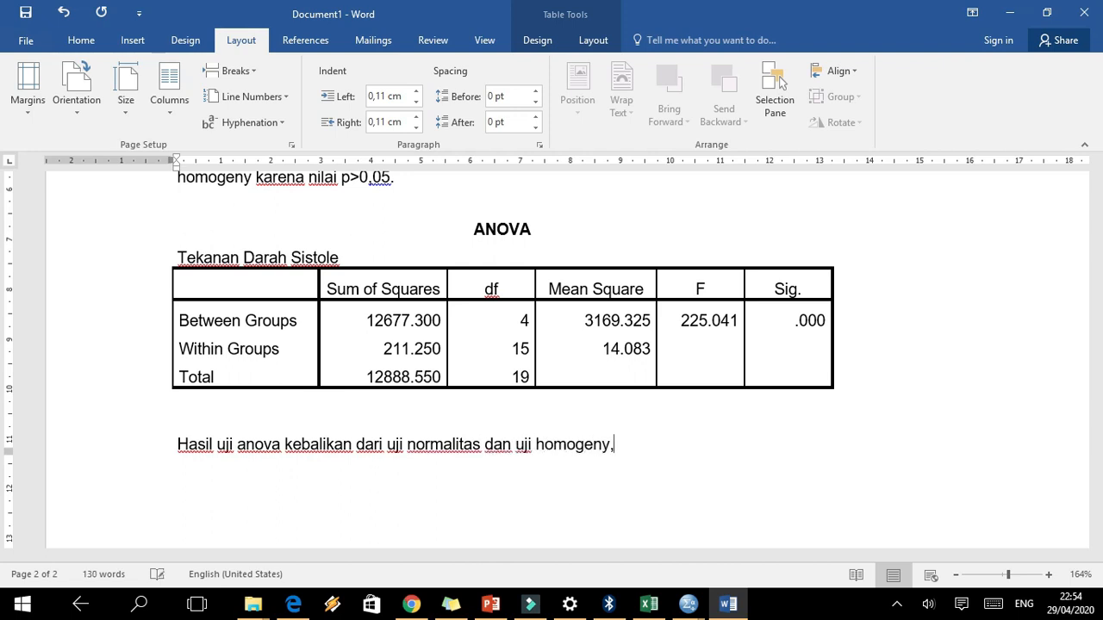
text(.)
key(Return)
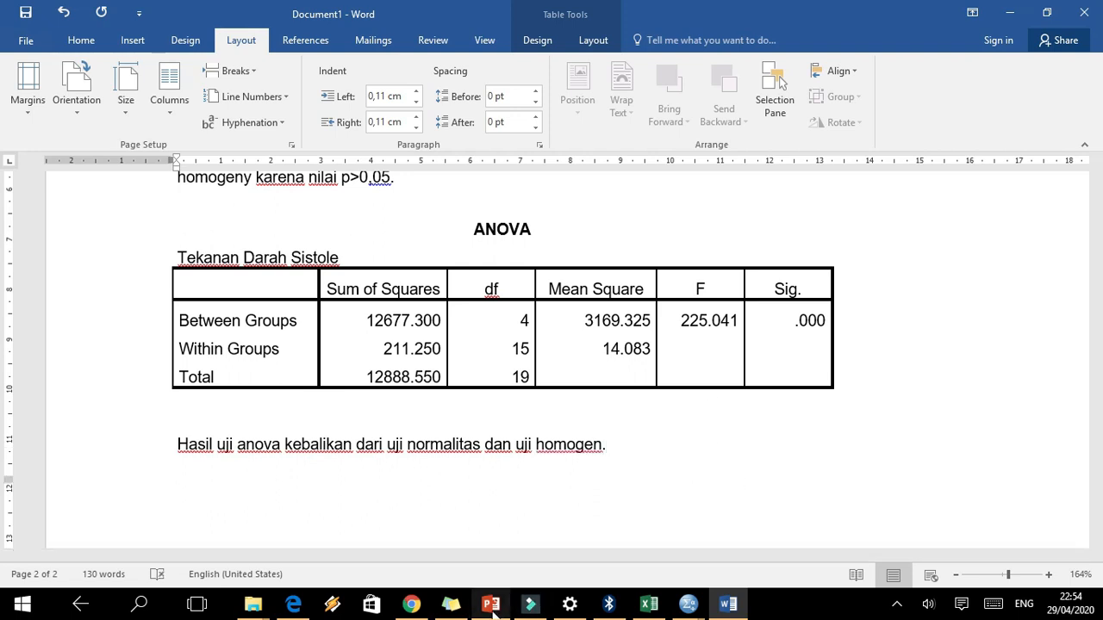
Copy the Anova interpretation starting "jika sig < 0,05" from slide 9 of the PowerPoint presentation and paste it below the last sentence in Word
mouse_move(491, 604)
click(474, 536)
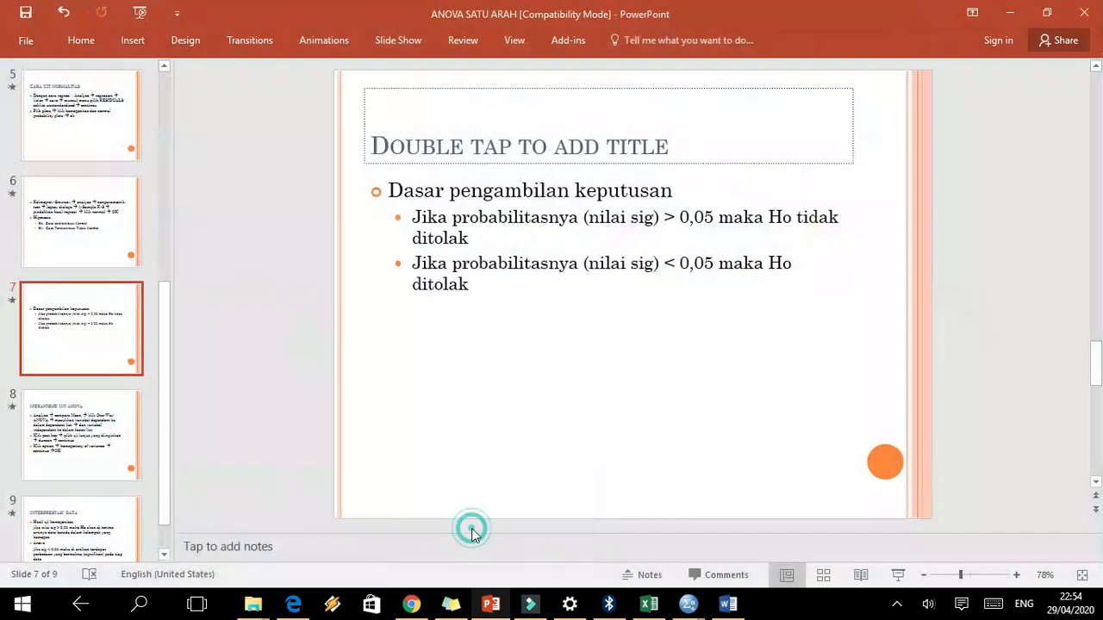
click(48, 541)
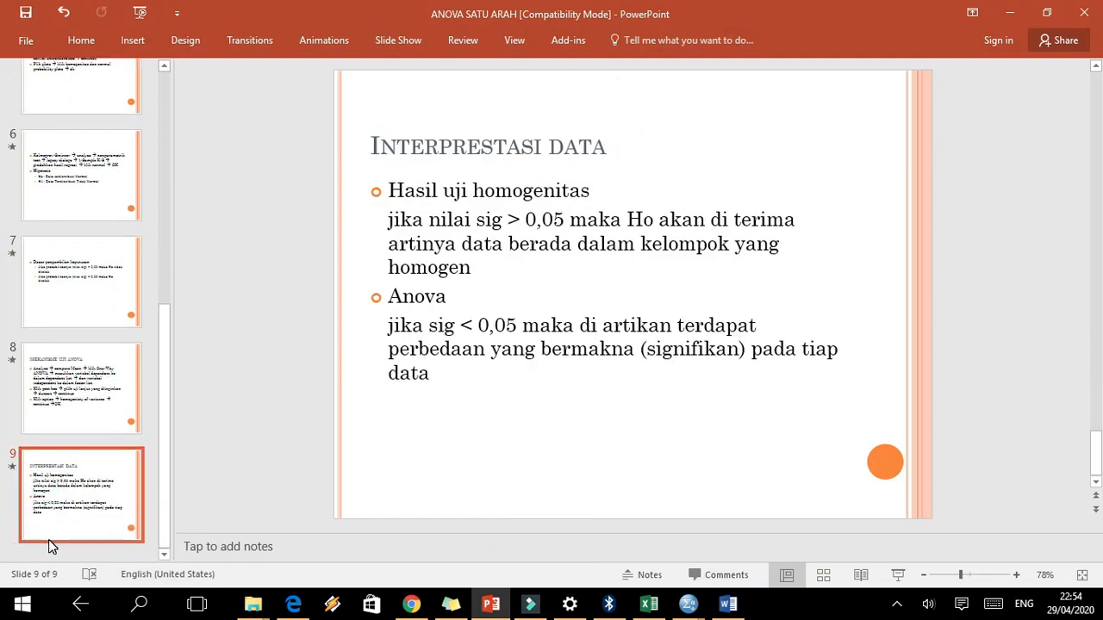
drag(393, 331, 438, 381)
key(ctrl+c)
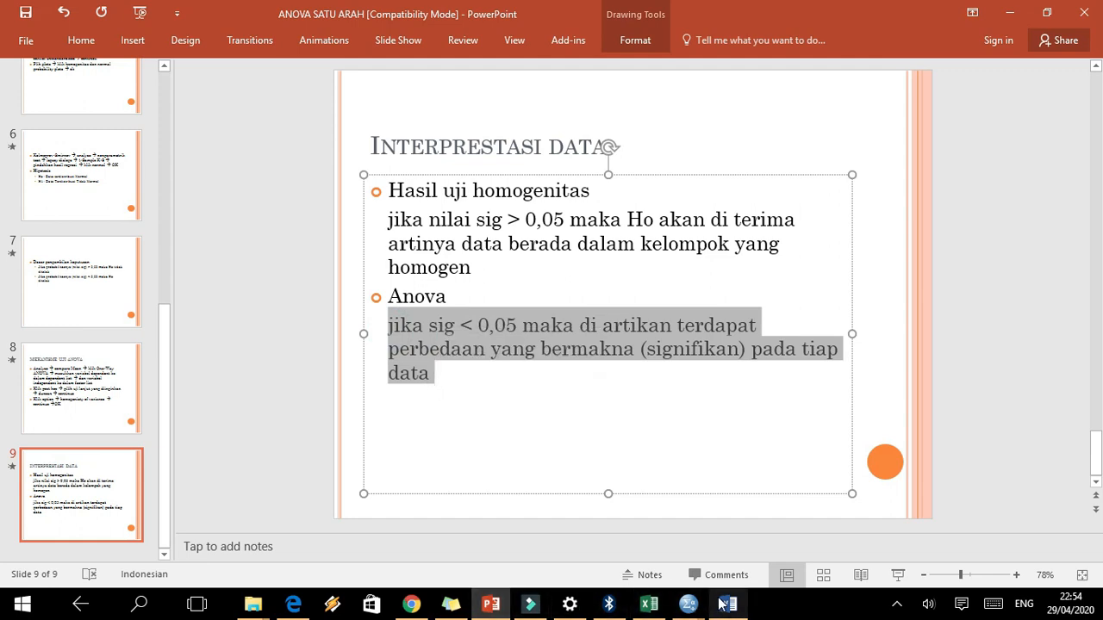
mouse_move(711, 586)
click(701, 558)
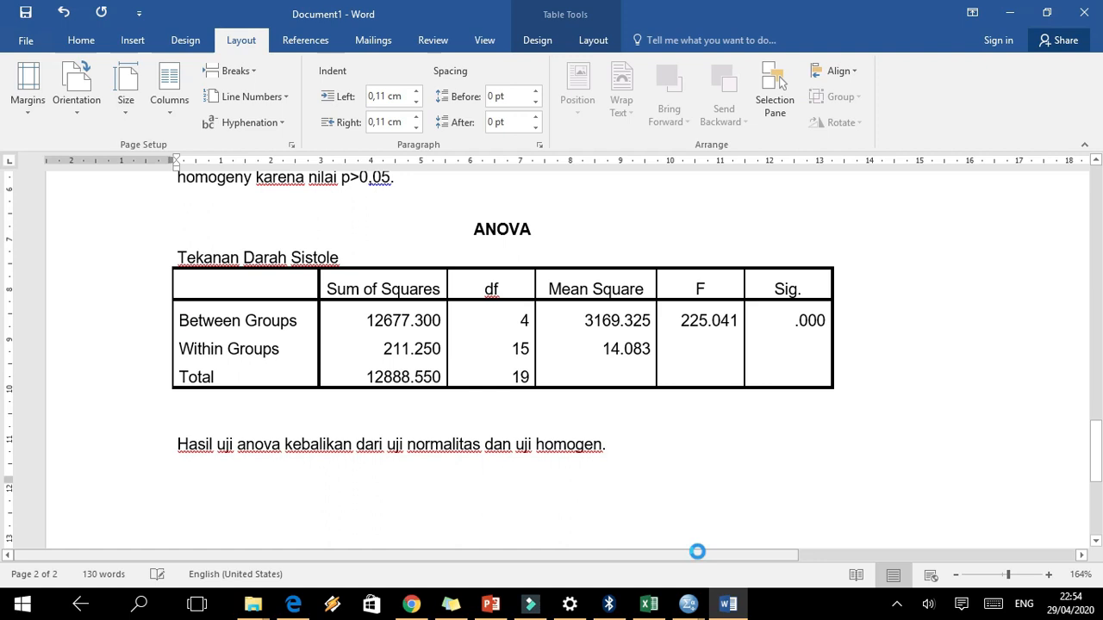
key(ctrl+v)
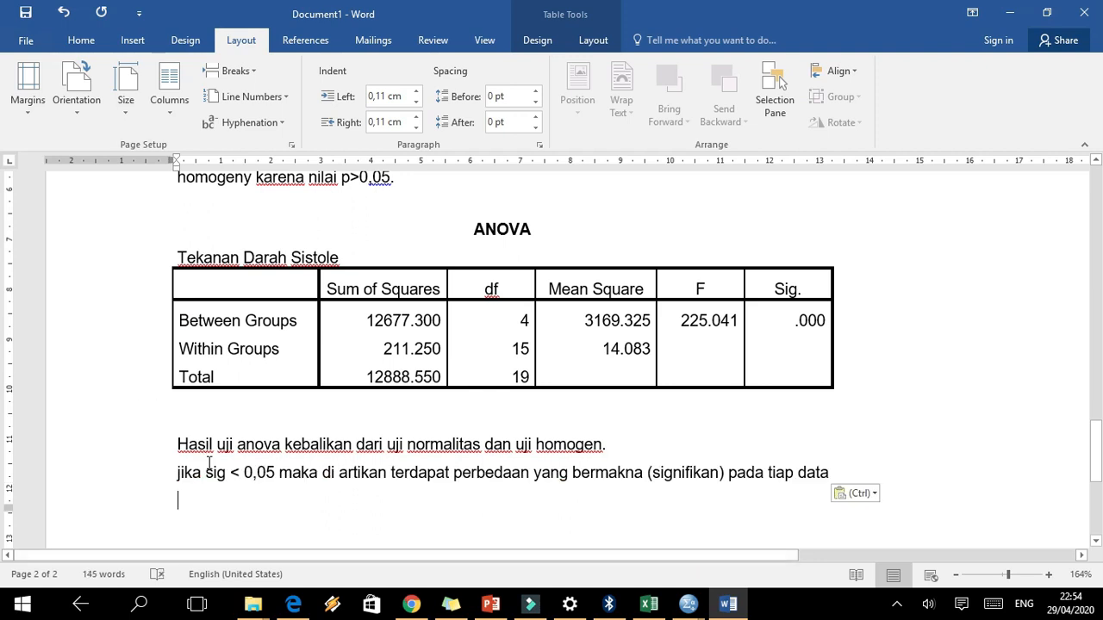
Make "perbedaan yang bermakna" bold in the pasted interpretation and highlight the Between Groups Sig. value in the ANOVA table for checking
click(225, 472)
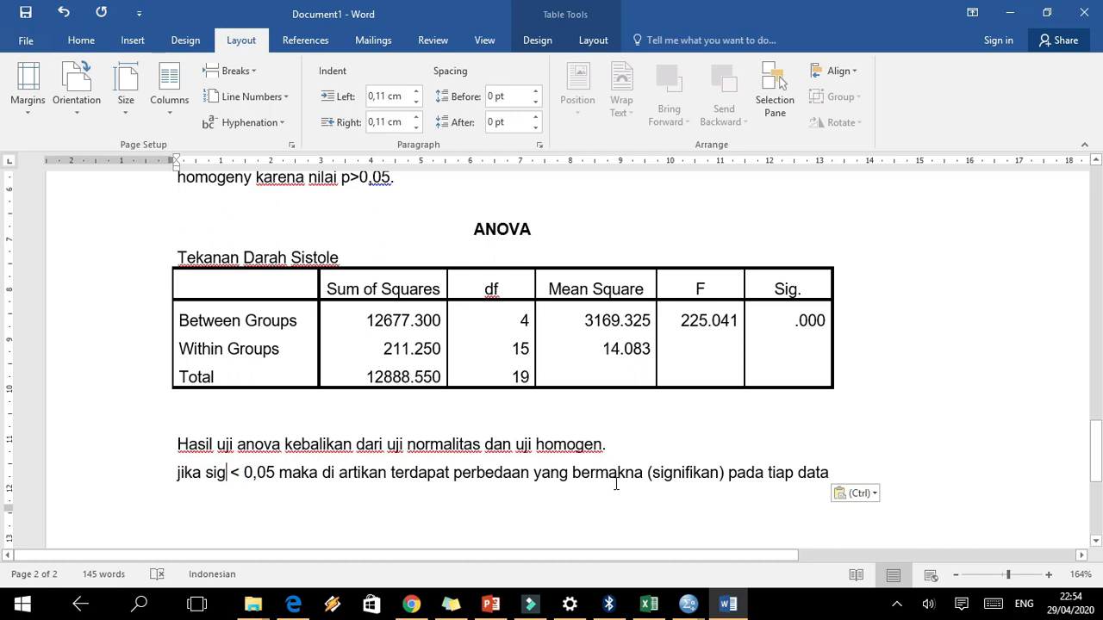
drag(460, 473, 634, 474)
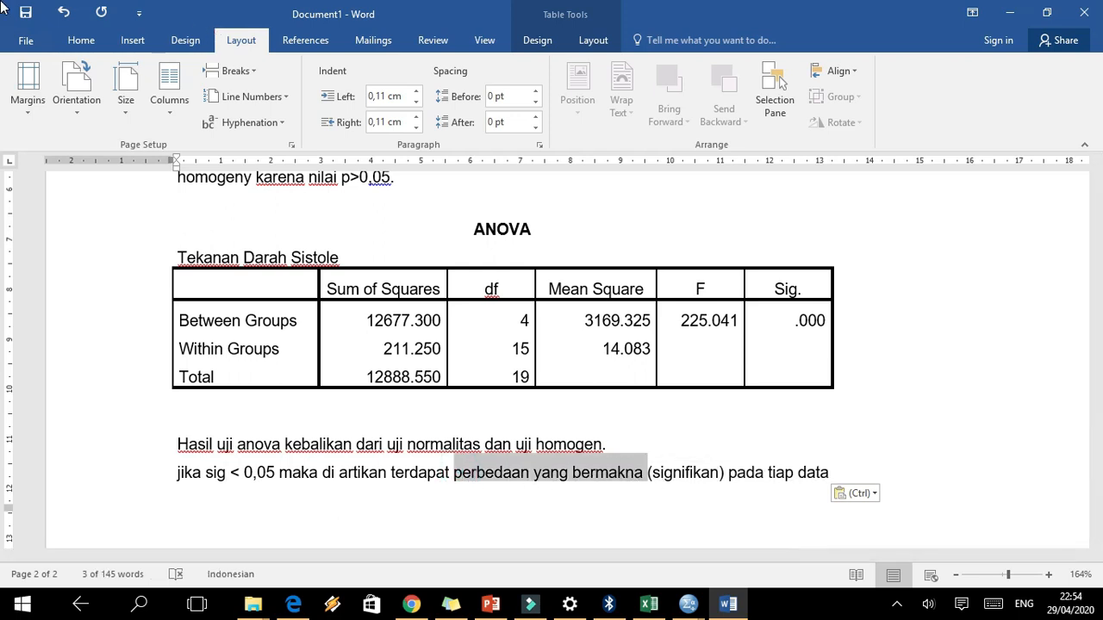
click(76, 40)
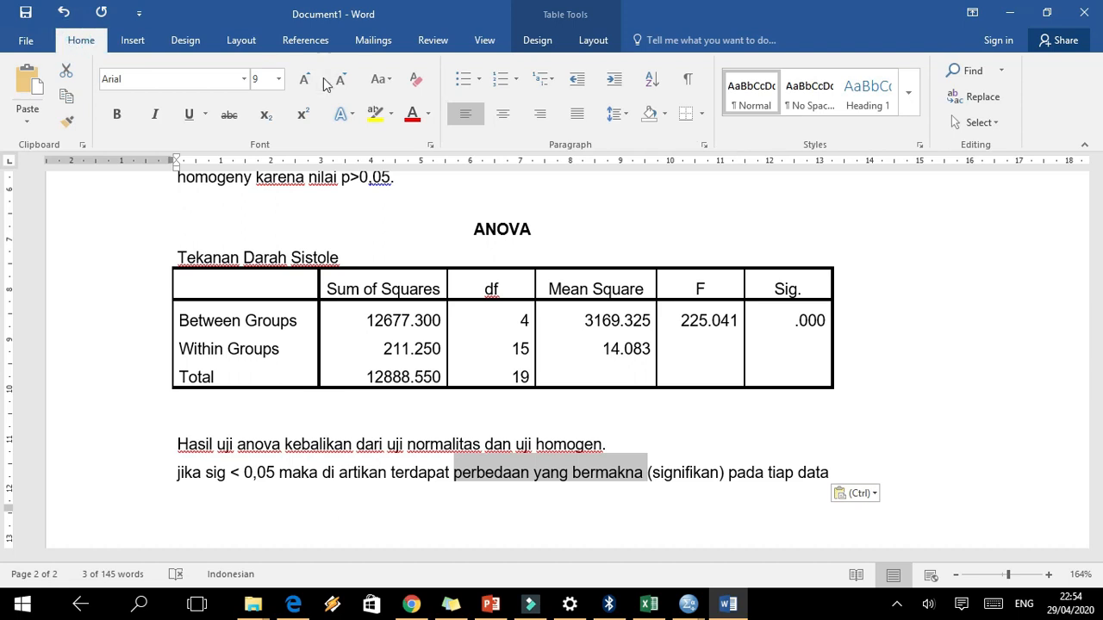
click(118, 114)
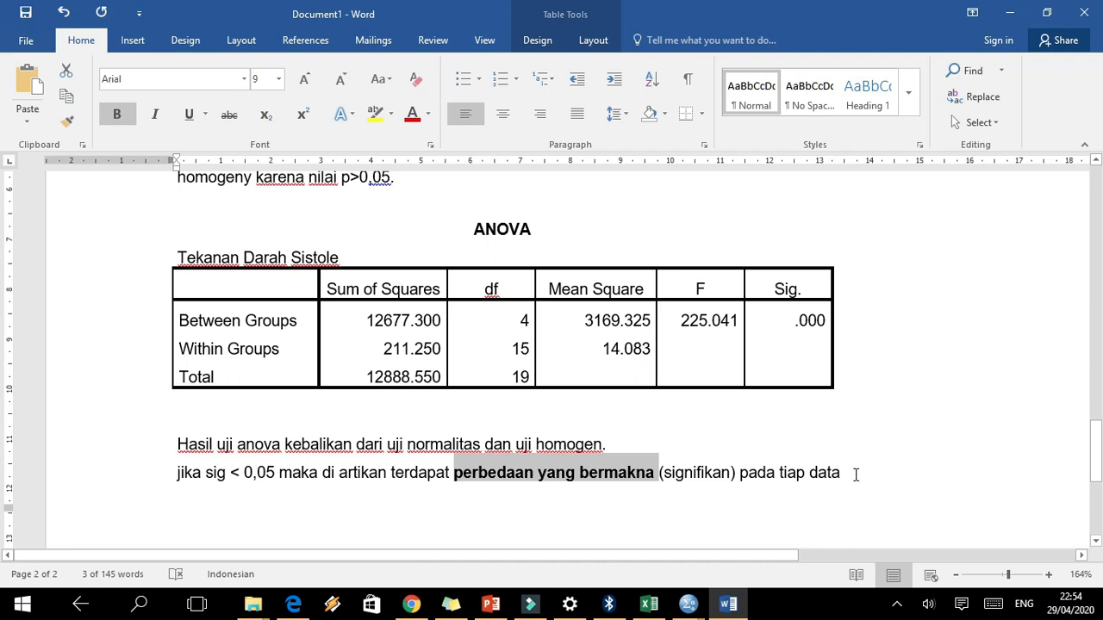
drag(793, 320, 828, 322)
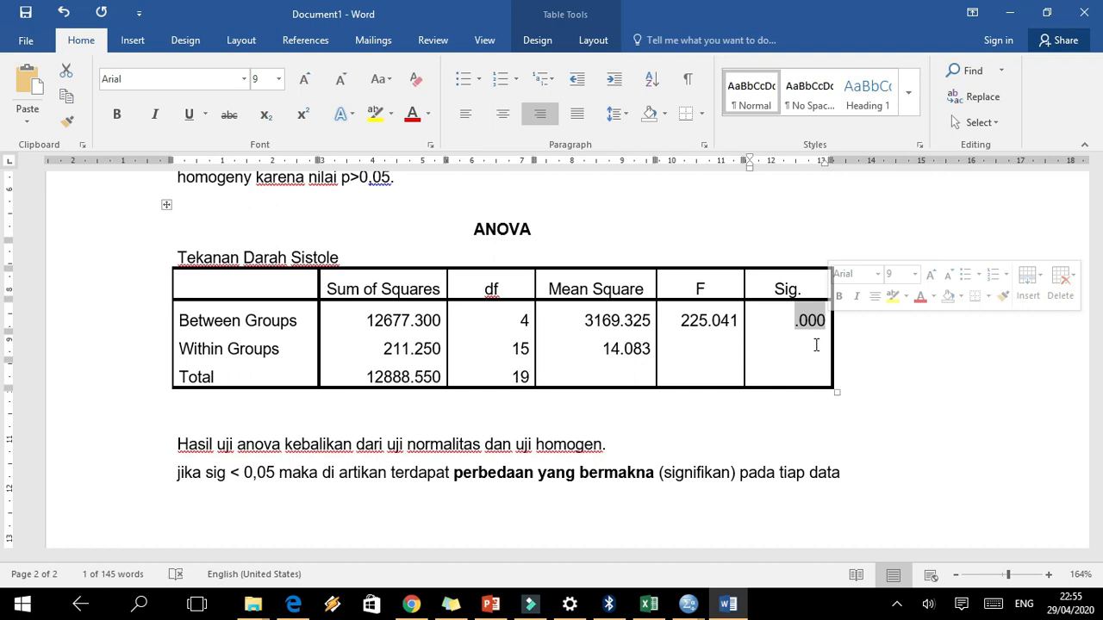
Switch to the SPSS output viewer and copy the Duncan table "Tekanan Darah Sistole" under Homogeneous Subsets
mouse_move(689, 605)
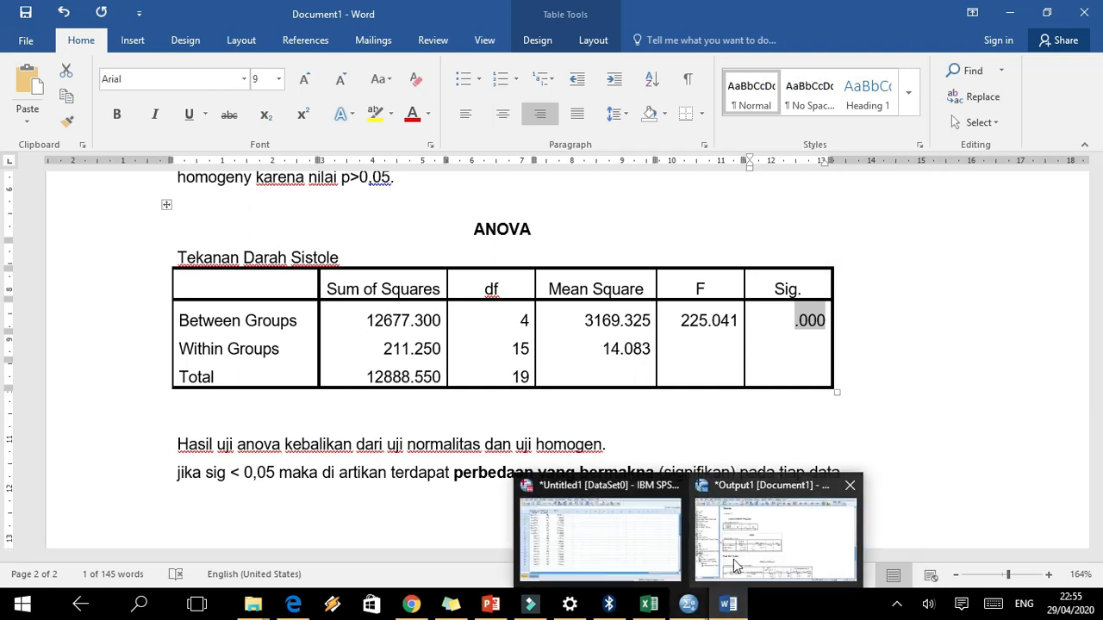
click(734, 565)
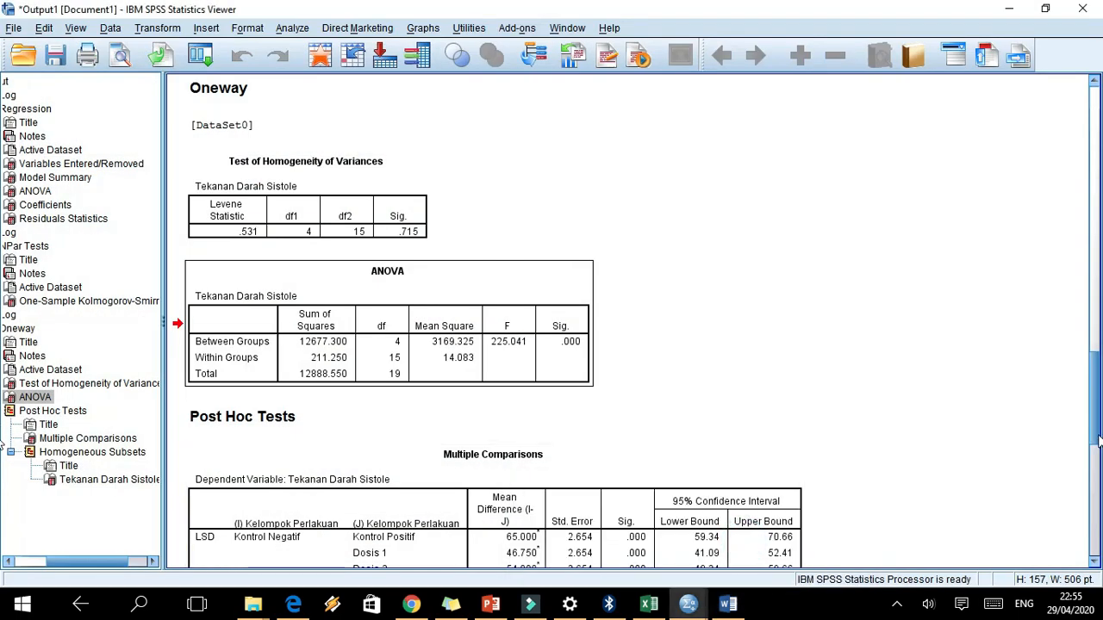
scroll(873, 402, down, 10)
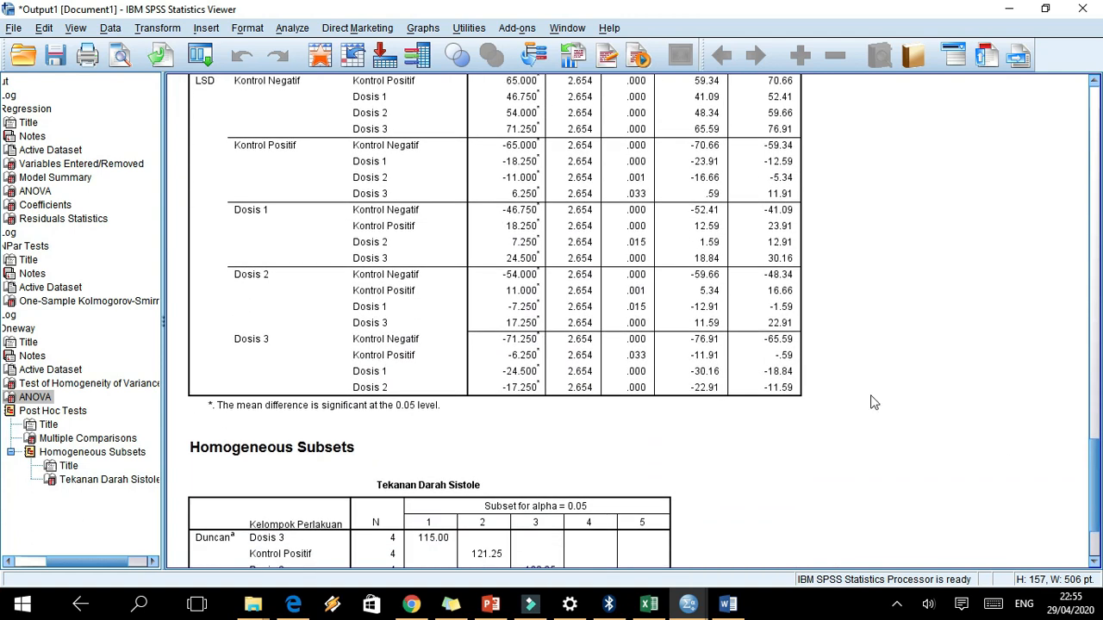
click(640, 312)
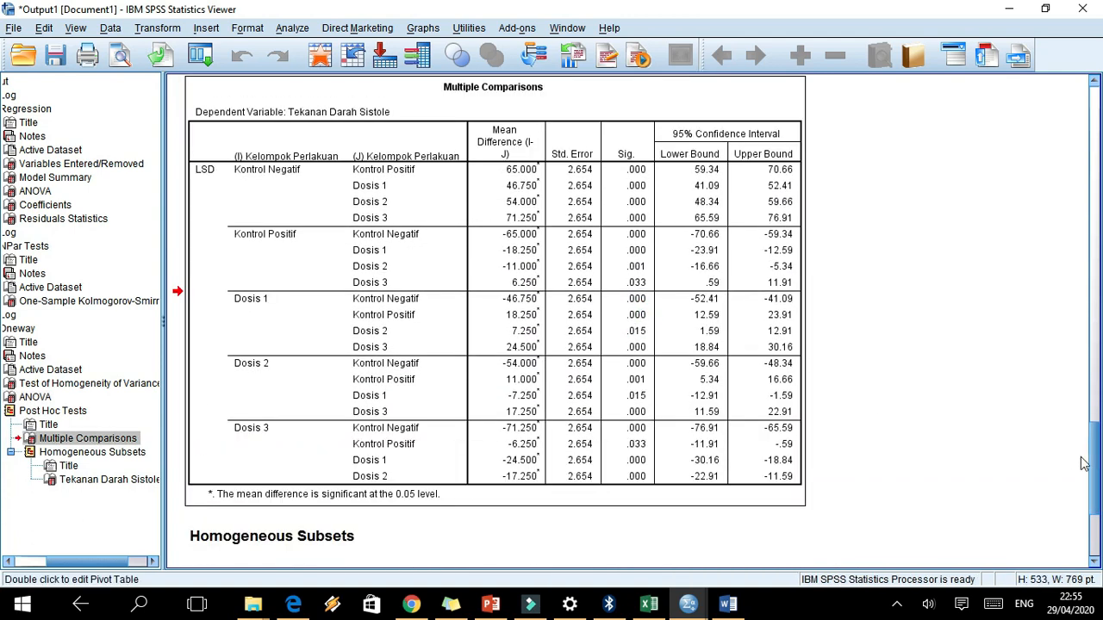
scroll(1084, 463, down, 5)
click(566, 428)
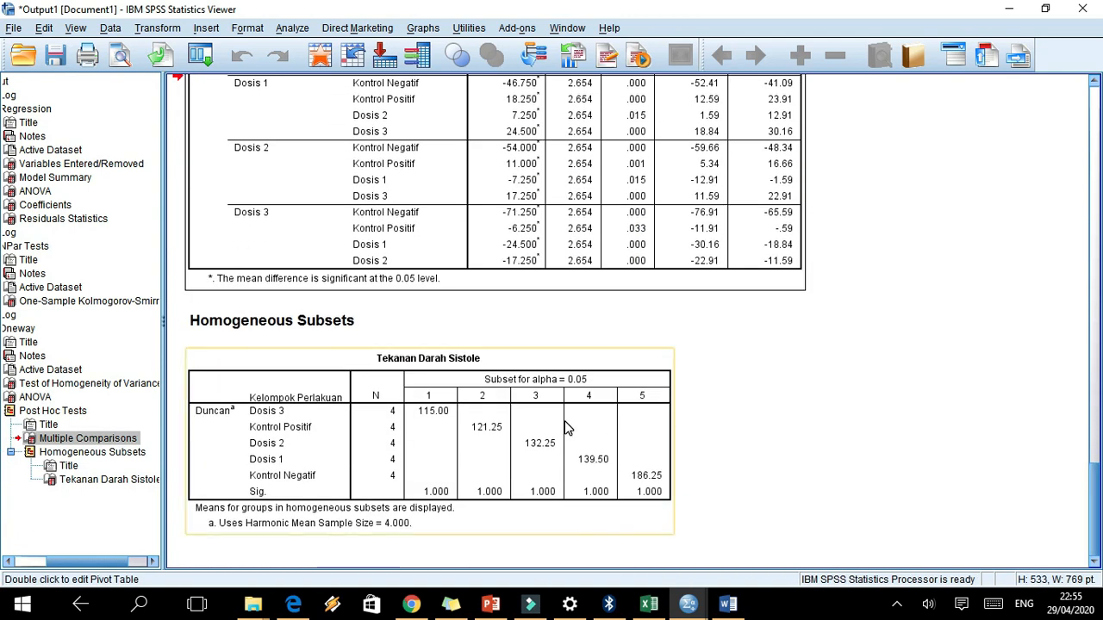
right_click(565, 422)
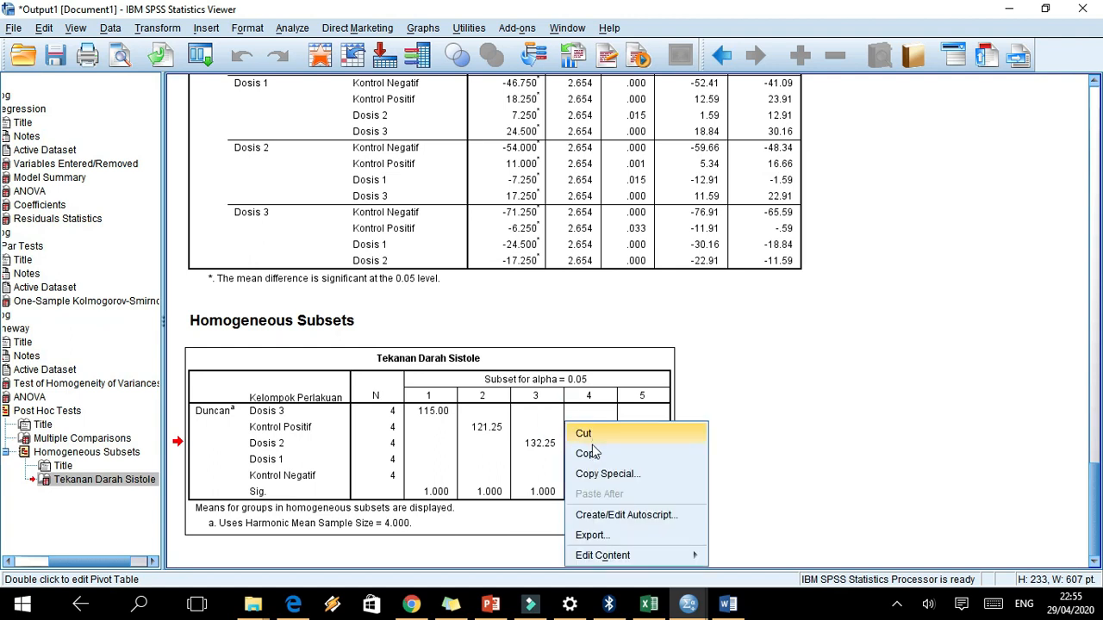
click(593, 454)
Switch to Word and paste the copied Duncan table on a new line below the ANOVA interpretation
mouse_move(734, 610)
click(699, 529)
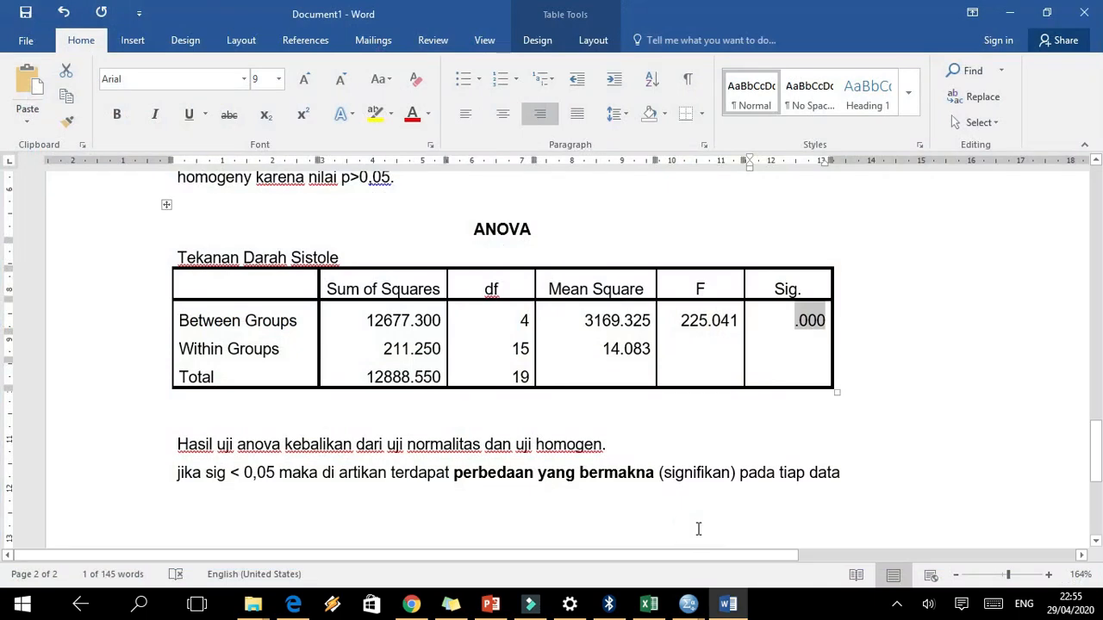
click(849, 471)
key(Return)
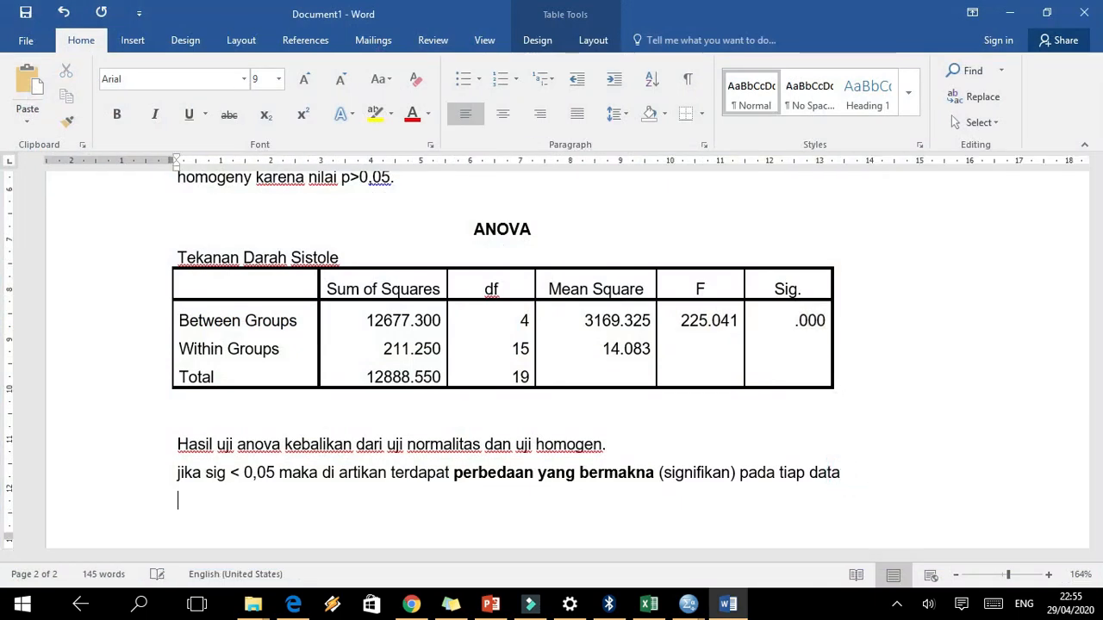
key(ctrl+v)
drag(1095, 428, 2, 366)
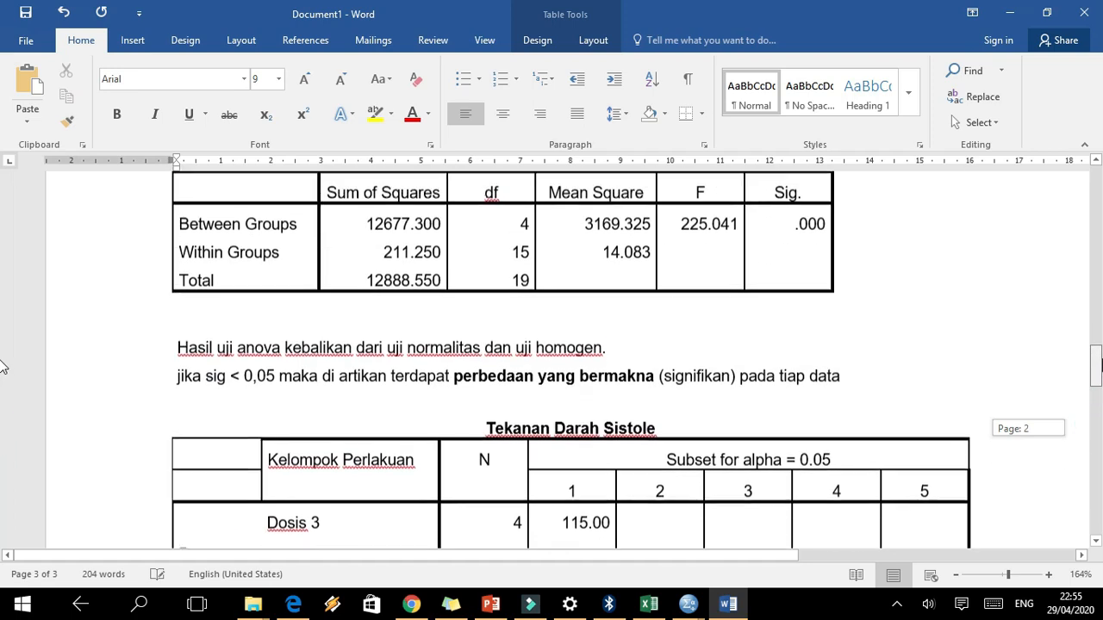
Insert six blank lines between the ANOVA interpretation and the pasted Duncan table
click(613, 427)
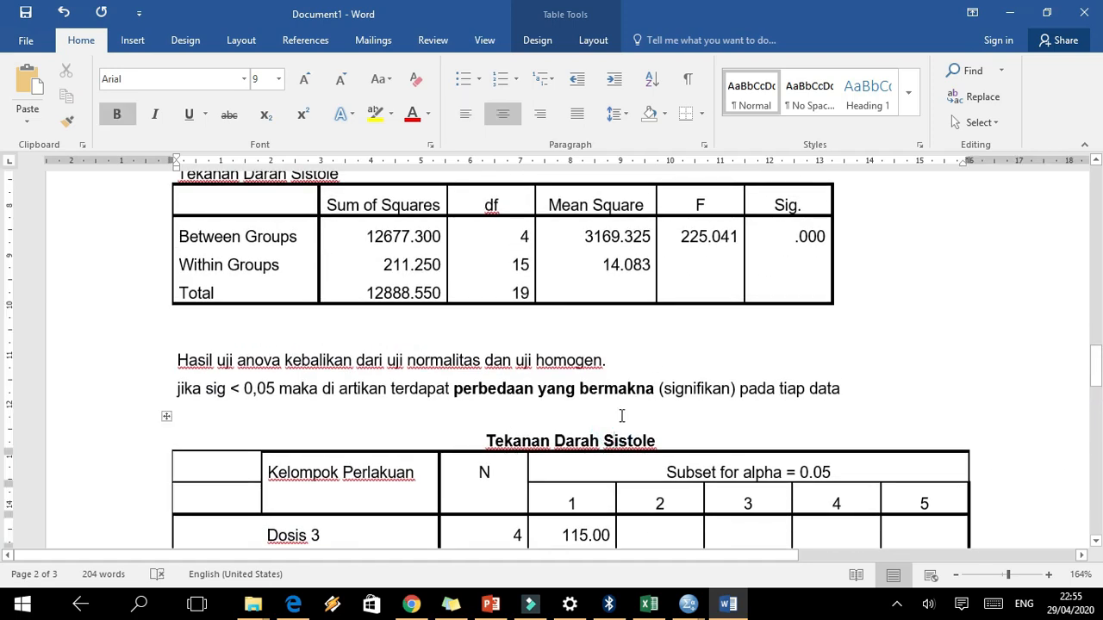
click(853, 387)
key(Return)
key(Return)
key(Return)
key(Return)
key(Return)
key(Return)
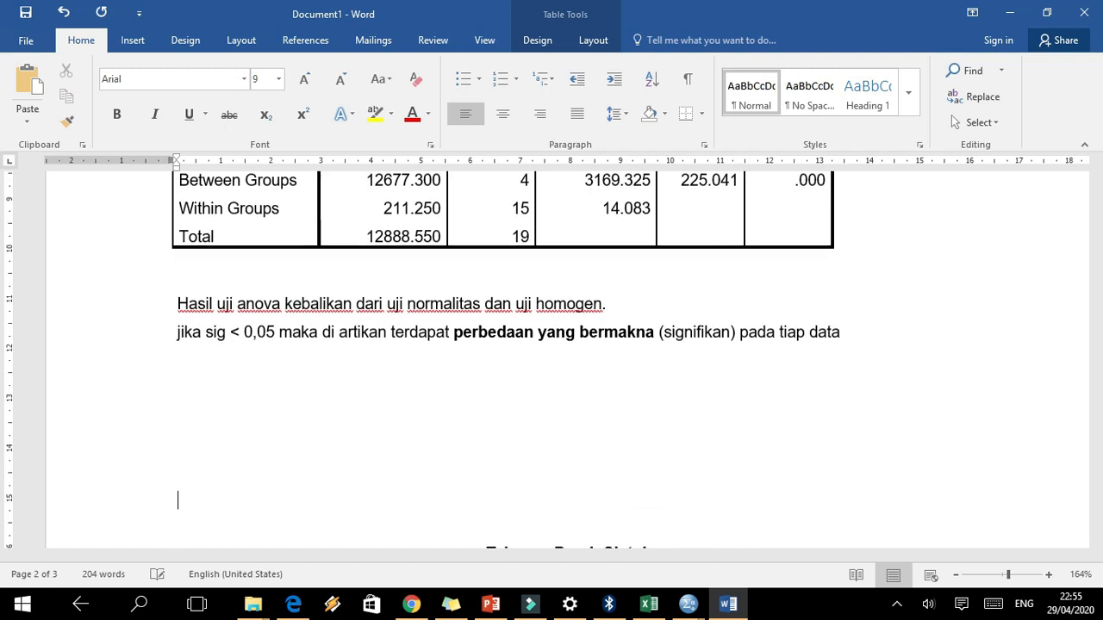
Extend the ANOVA interpretation after "pada tiap data" with "tapi kita belum mengetahui apakah ekstrak yang digunakan itu efektif atau tidak"
drag(1094, 407, 1101, 348)
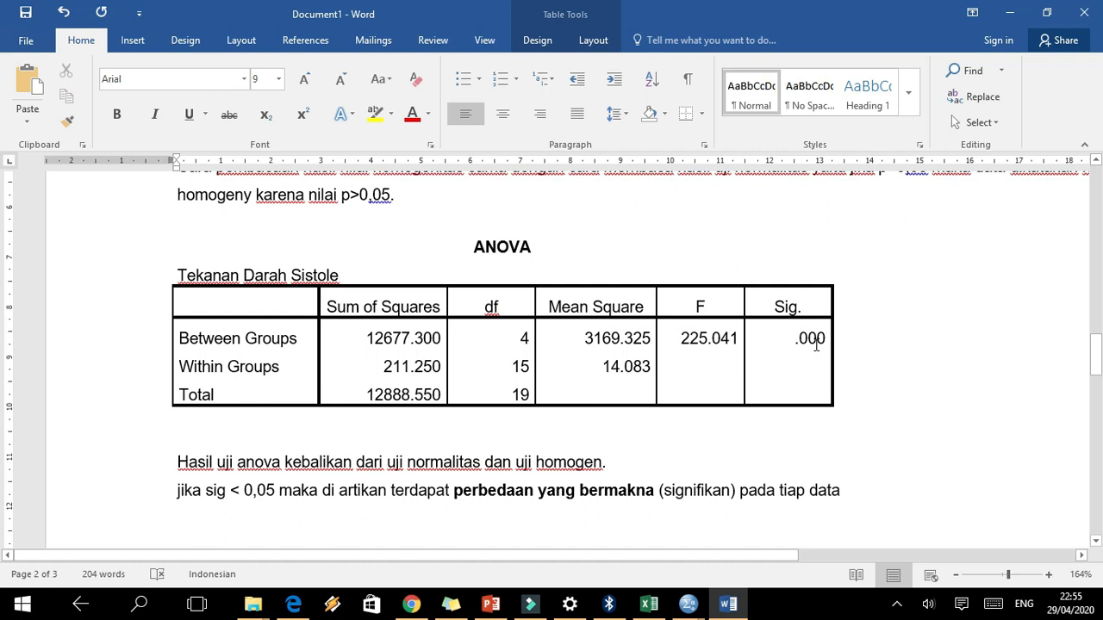
click(851, 494)
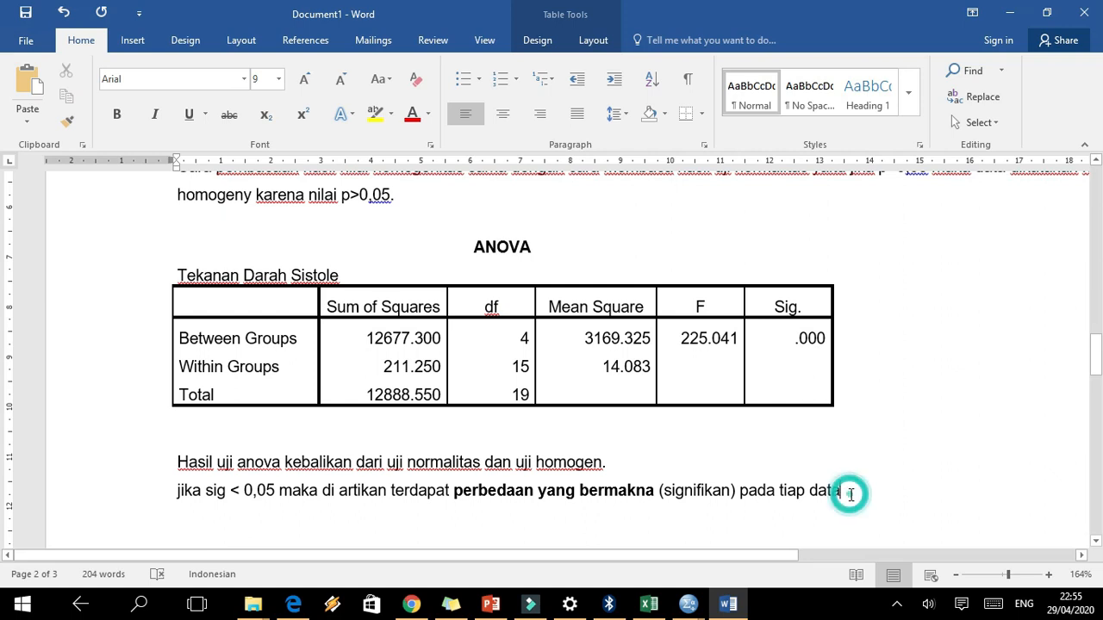
text(tapi kita belum )
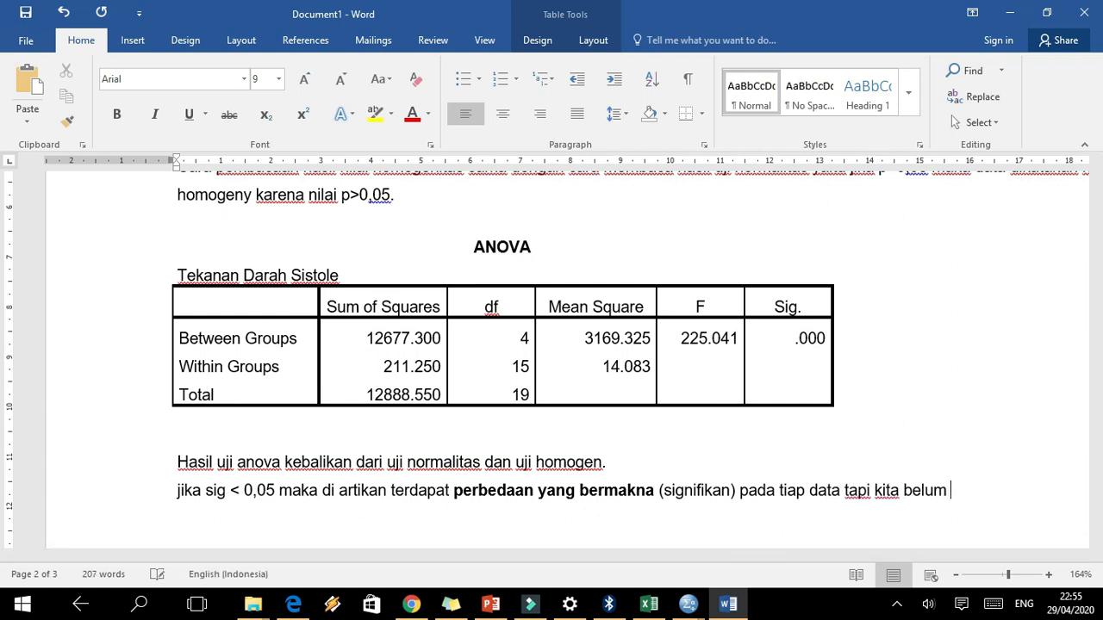
text(mengetahui)
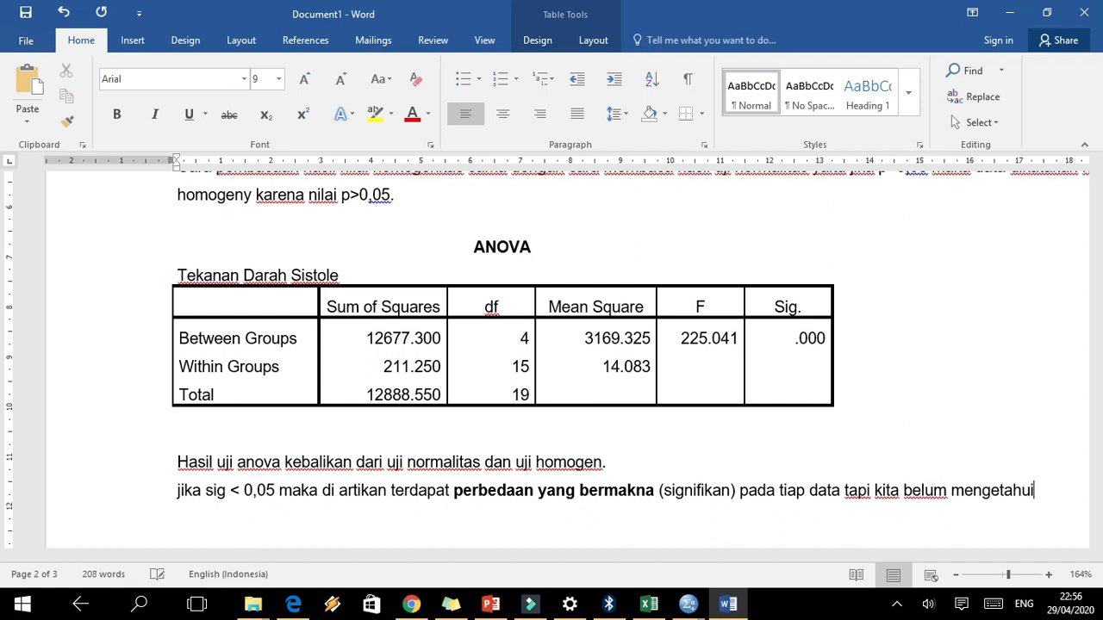
text( apakah eks)
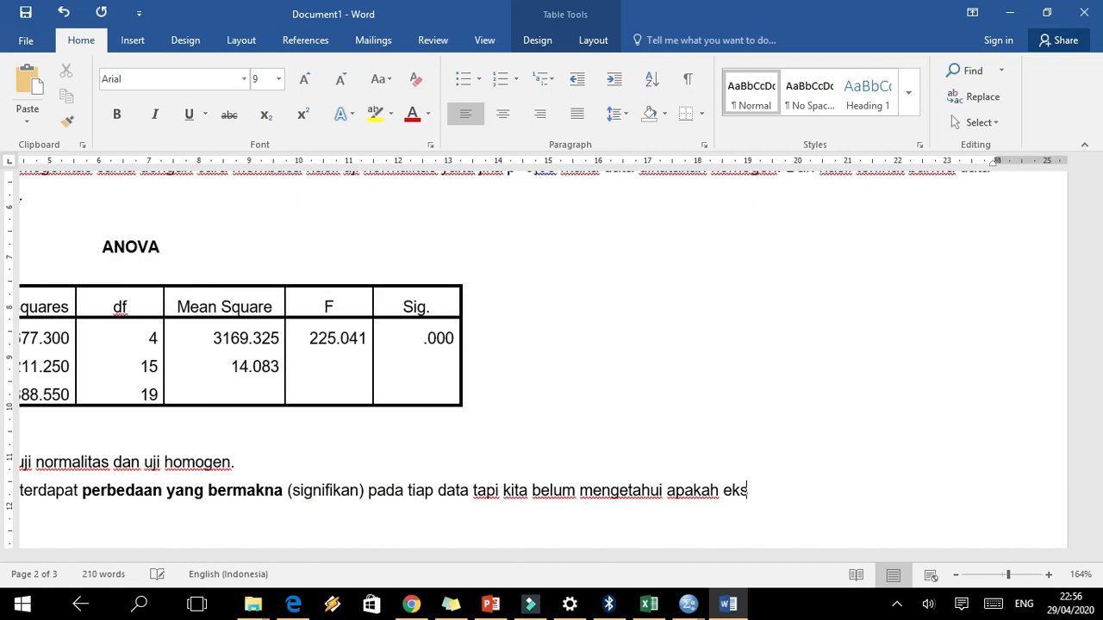
text(trak yang digunakan itu efekt)
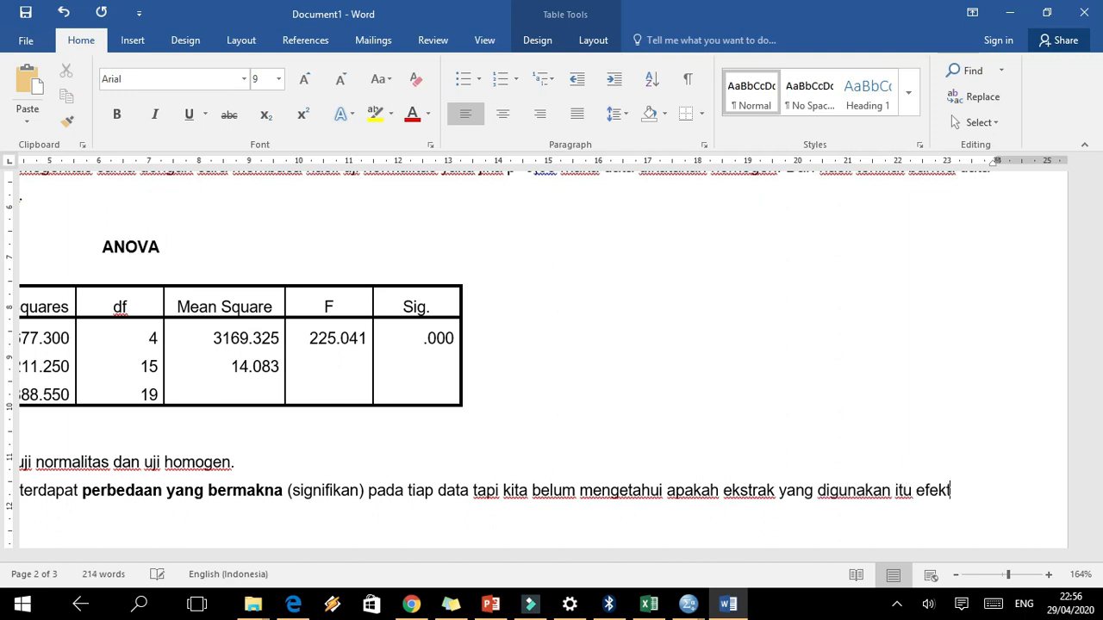
text(if atau tidak)
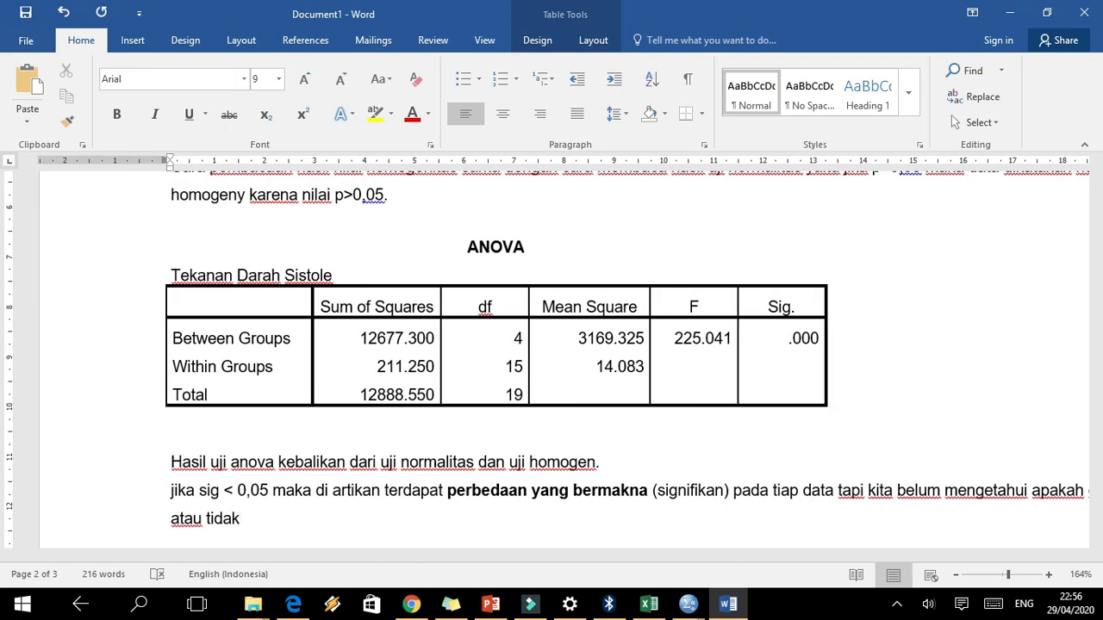
End that sentence and begin a new one: "Untuk mengetahui ekstrak nya efektif itu terlihat dari uji lanjutan (pos hoc)"
text(. untuk e)
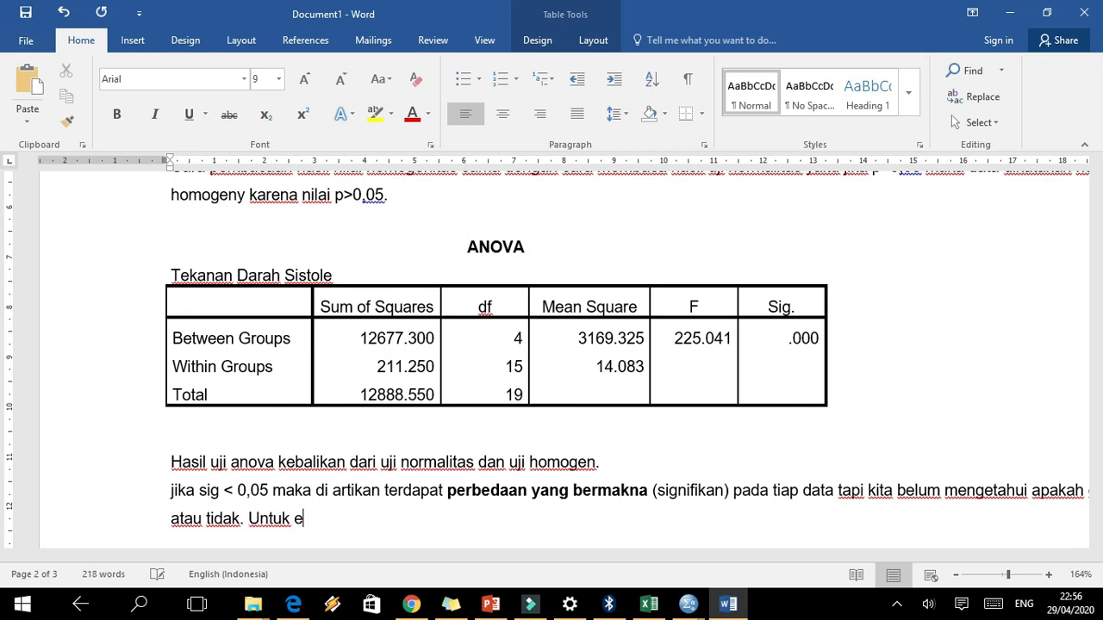
key(BackSpace)
text(mengetahu)
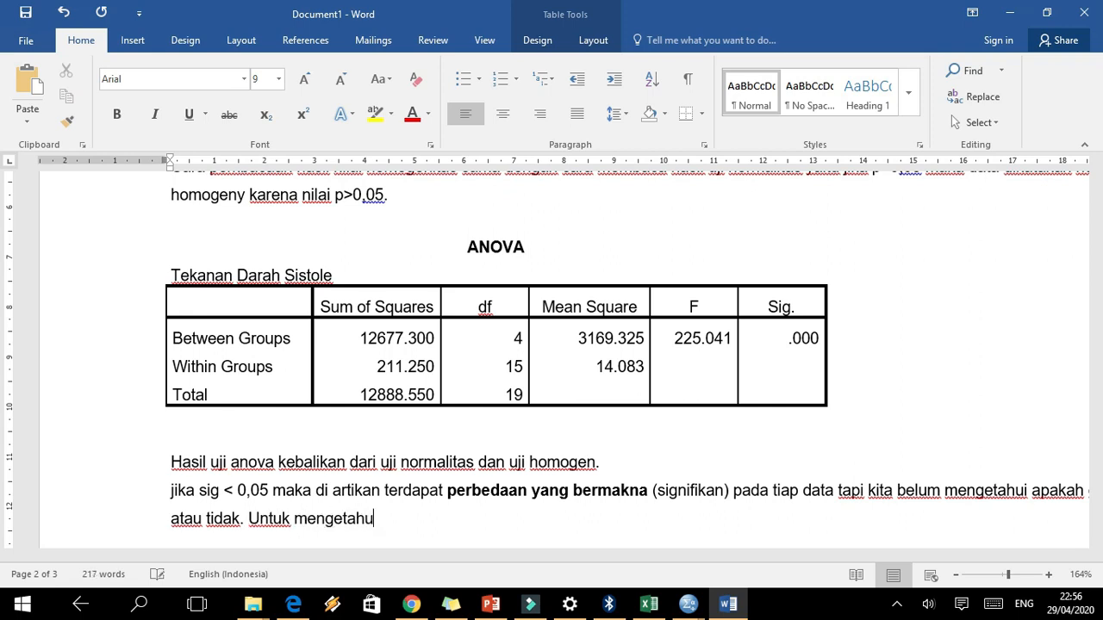
text(i ekstrak n)
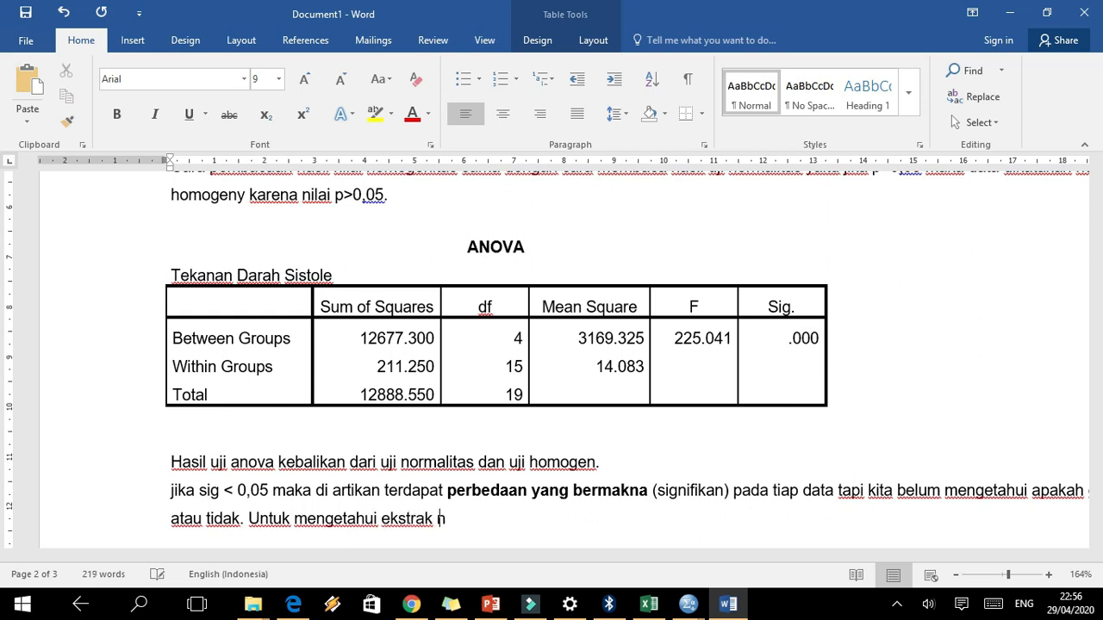
text(ya efektif itu ter)
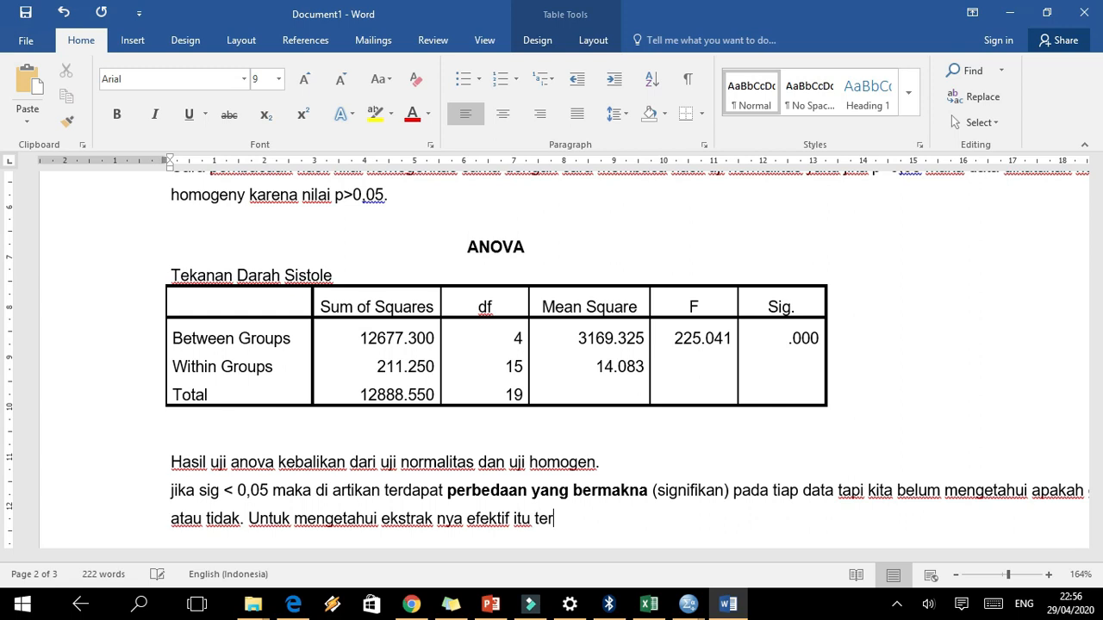
text(lihat dari )
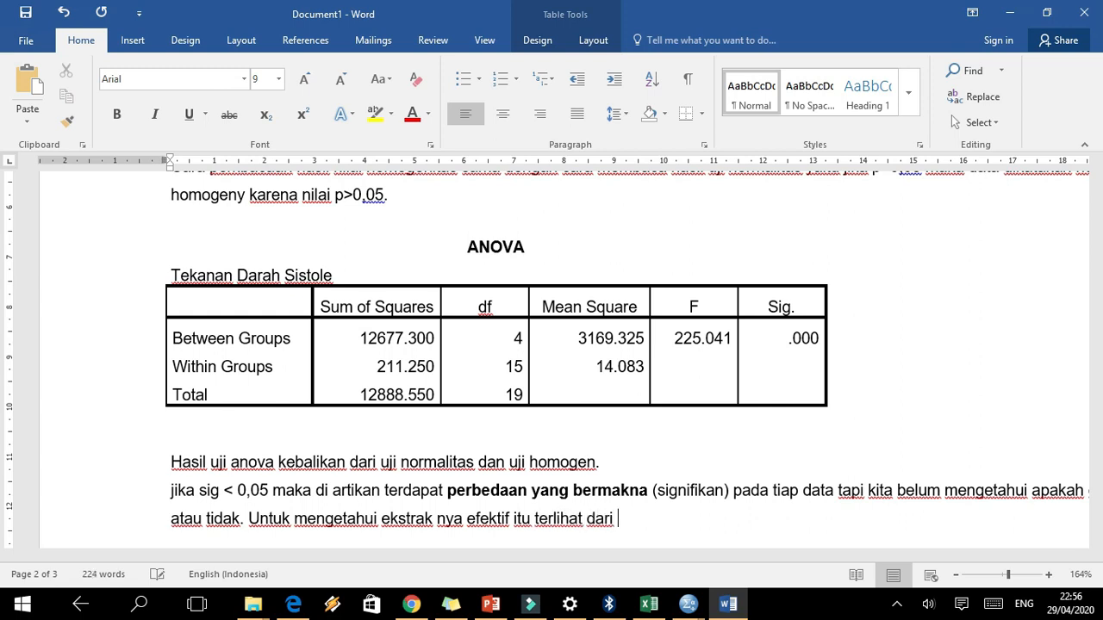
text(uji lanjuta)
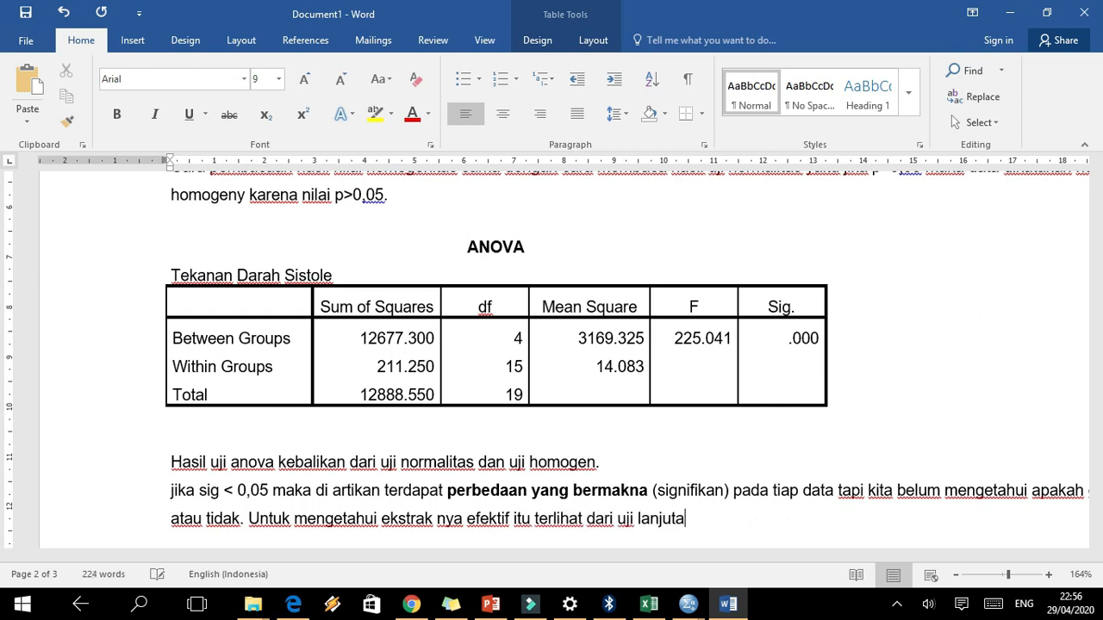
text(n (pos)
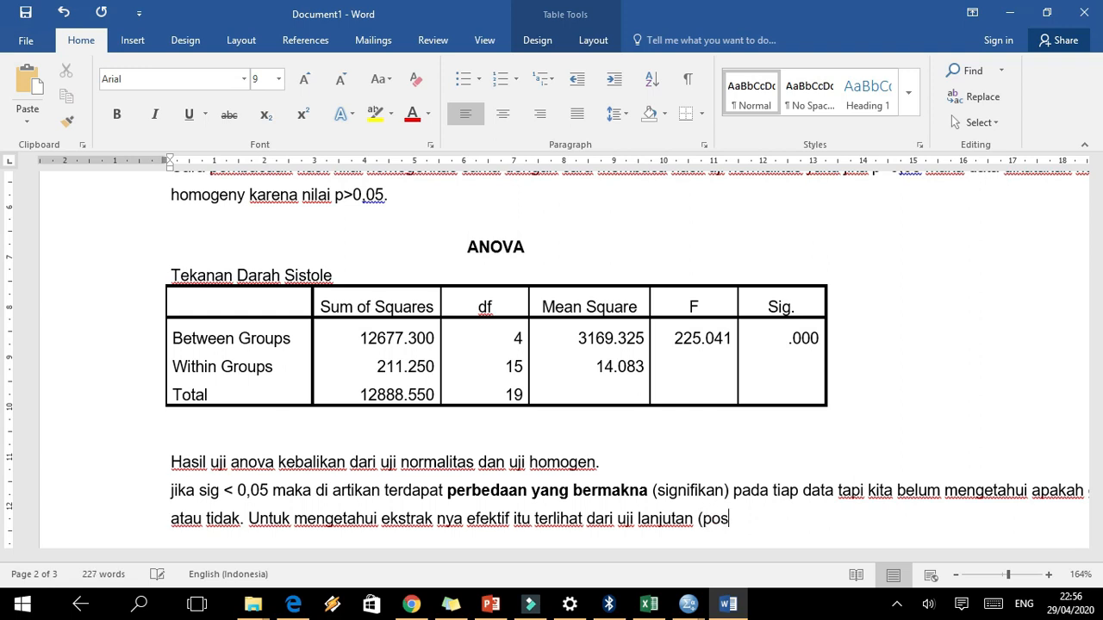
text( hoc) dima)
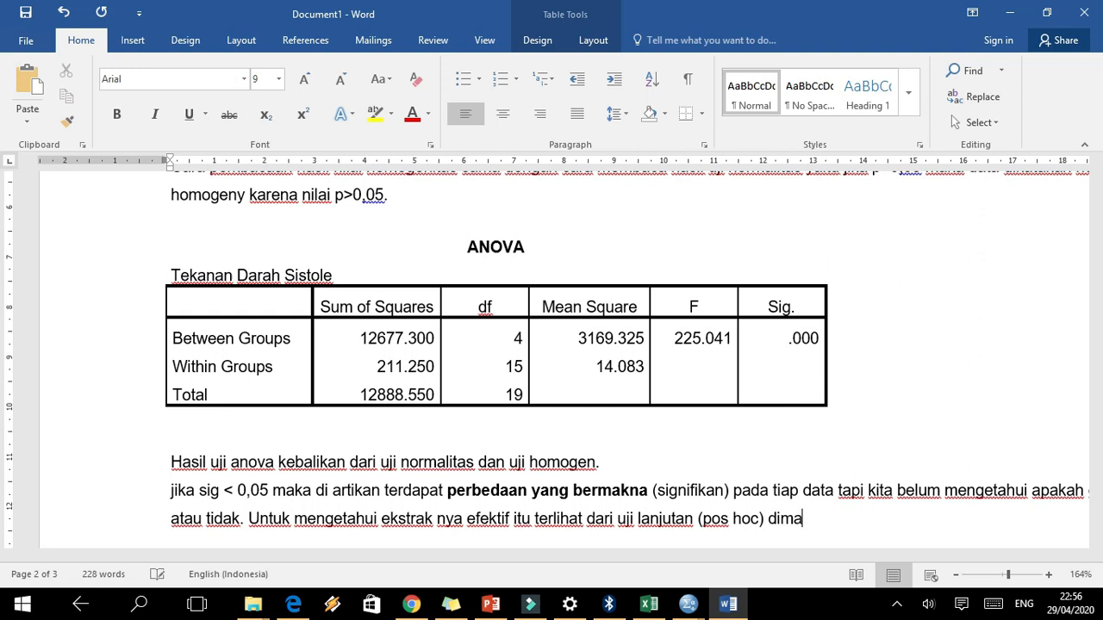
Complete the post hoc sentence with "dimana pada pengolahan data ini saya gunakan uji LSD dan uji Duncan."
text(na pada pengo)
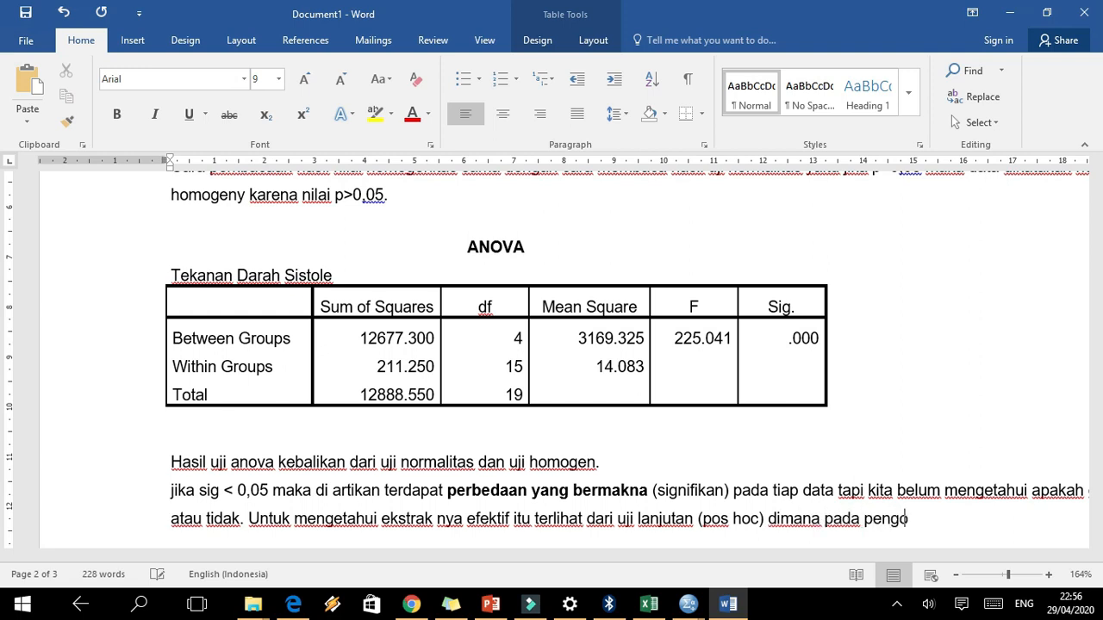
text(lahan data i)
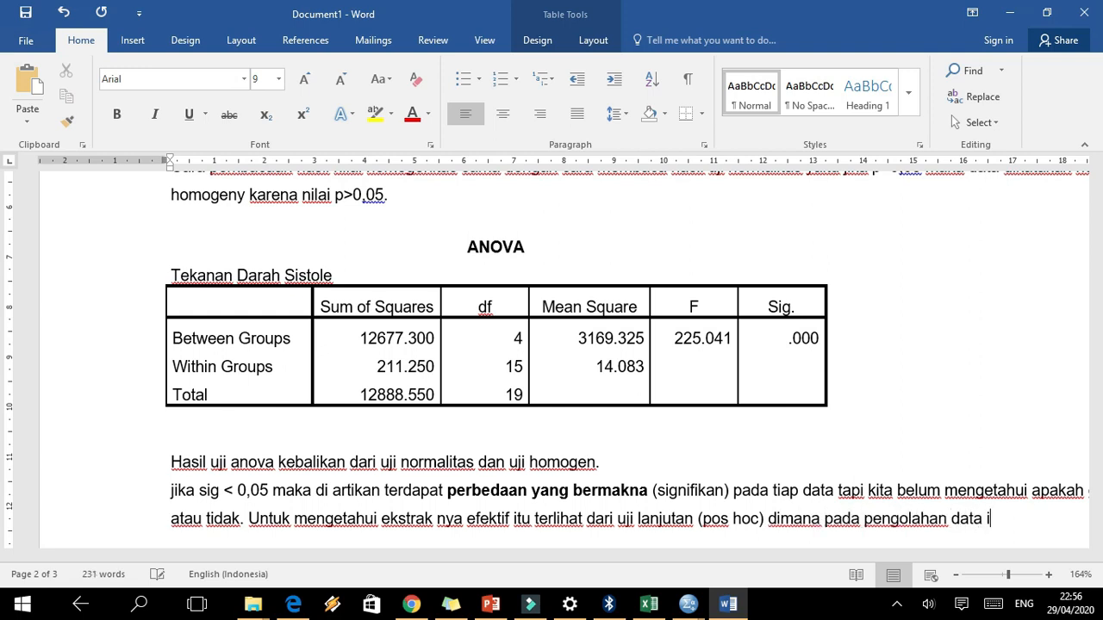
text(ni saya gunakan uji LSD DA)
key(BackSpace)
key(BackSpace)
text(dan Uj)
key(BackSpace)
key(BackSpace)
text(uji DUncan)
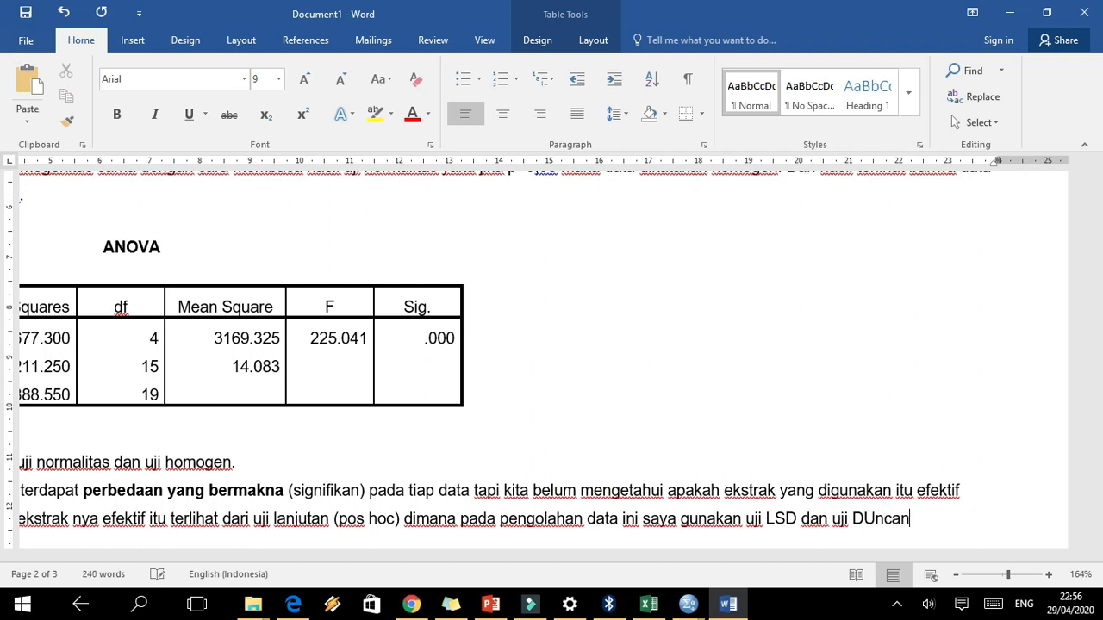
key(BackSpace)
key(BackSpace)
key(BackSpace)
key(BackSpace)
key(BackSpace)
text(unca)
Add the line "Cara membaca tabel Duncan" below the notes under the Duncan table
scroll(915, 509, down, 10)
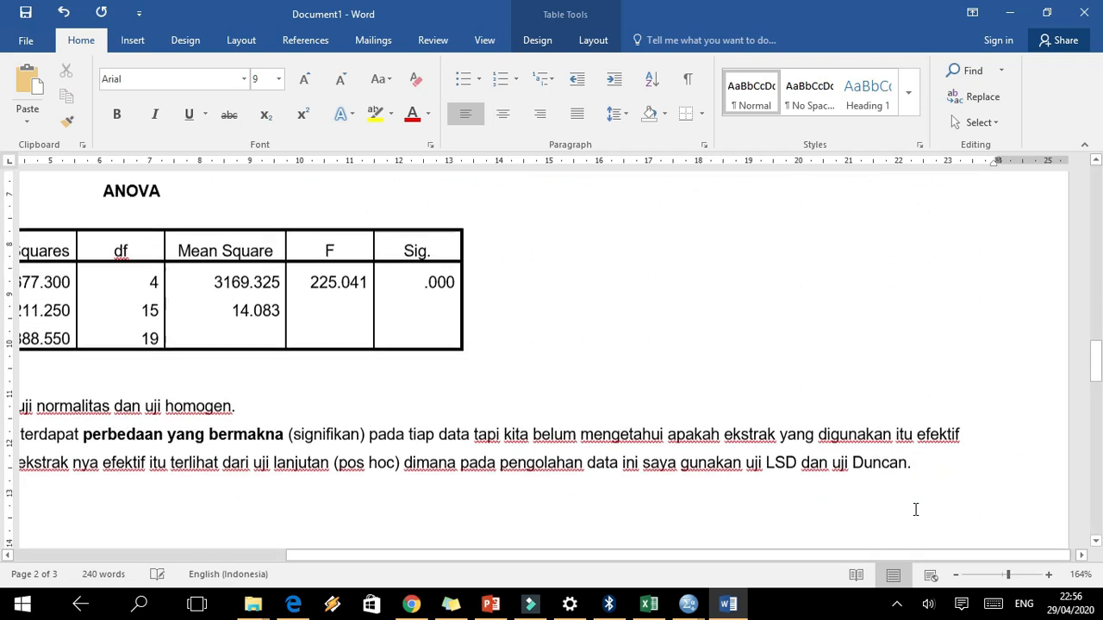
scroll(915, 509, down, 2)
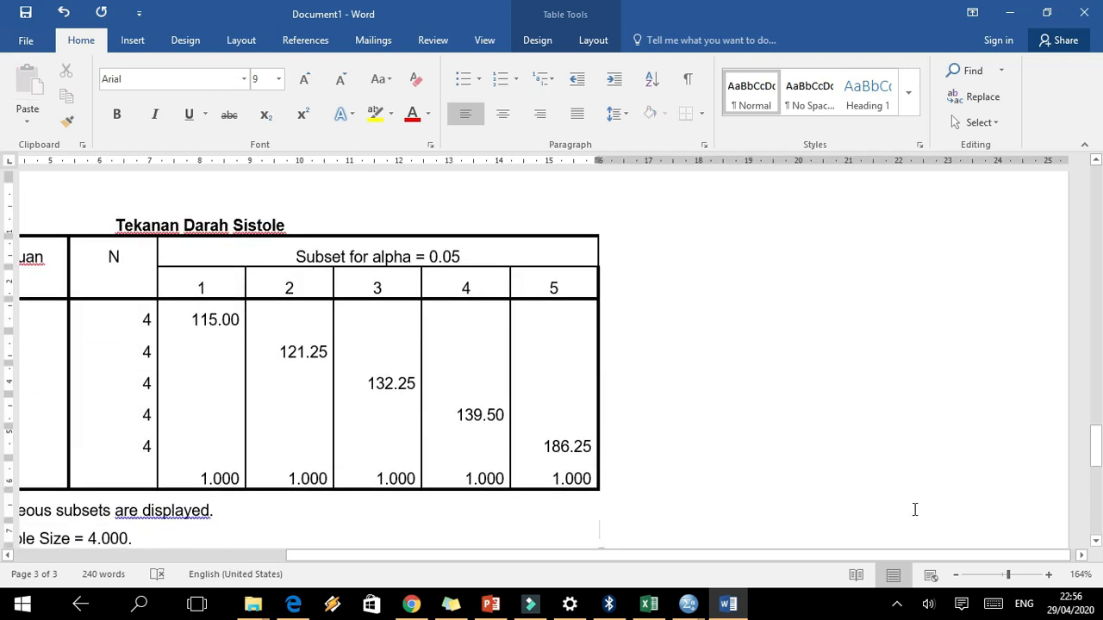
drag(872, 559, 659, 581)
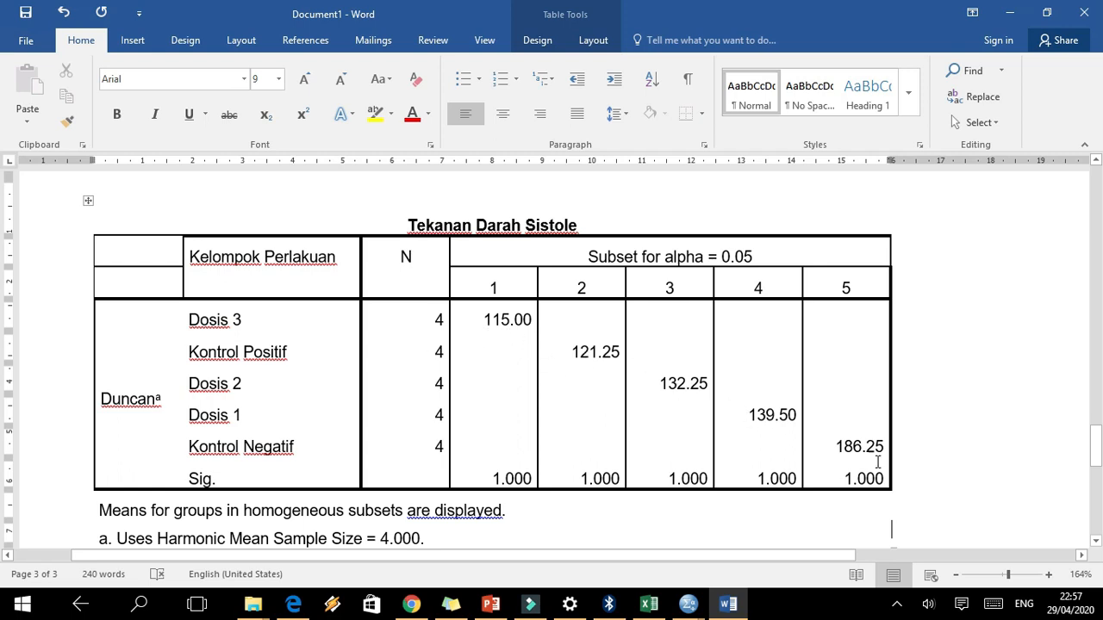
click(507, 513)
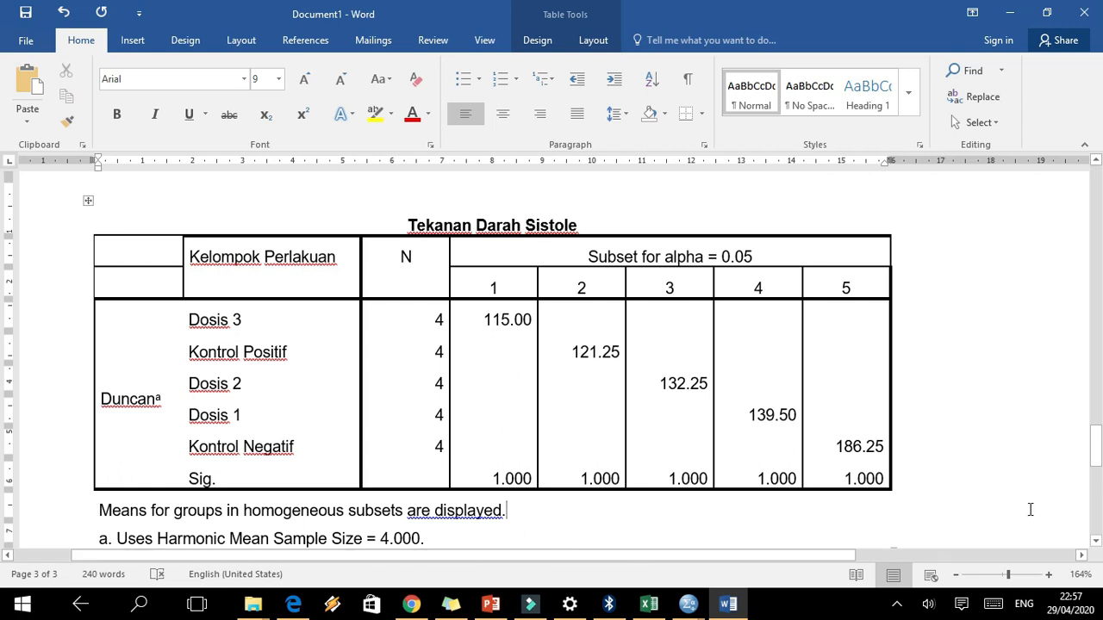
drag(1093, 438, 1094, 457)
double_click(444, 451)
text(Cara men)
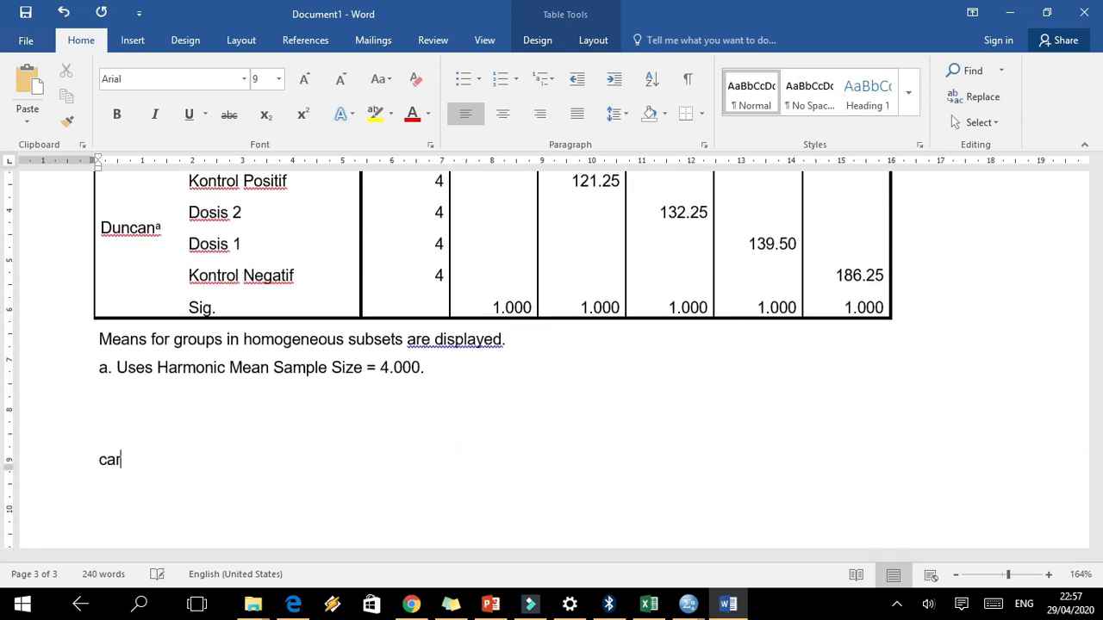
text(mba)
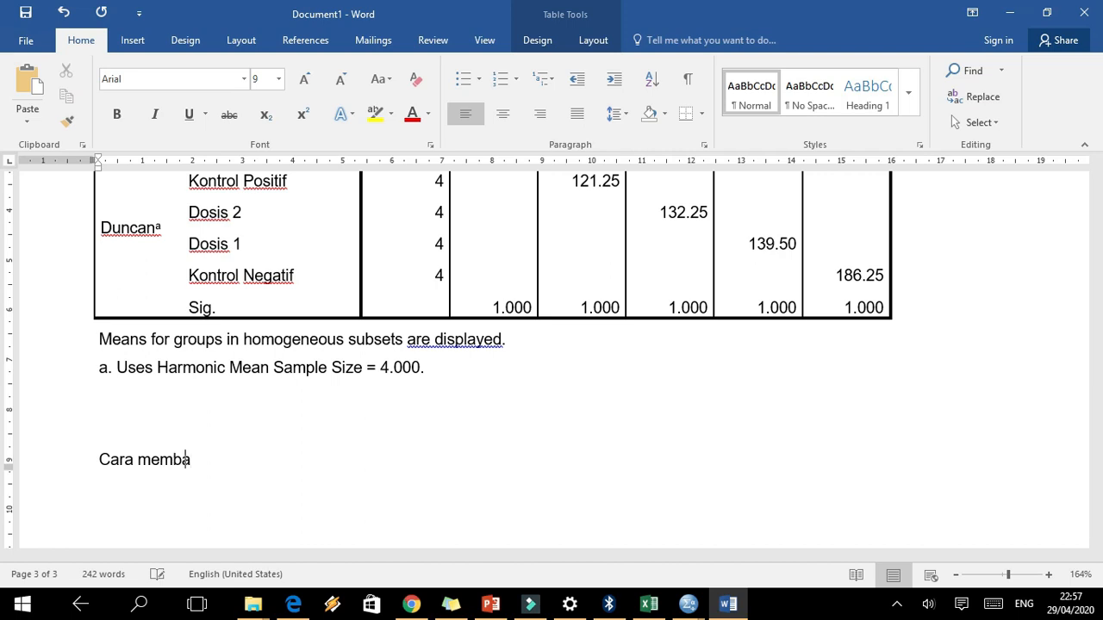
text(ca tabel cuncan)
key(Return)
Start a numbered list under that line with item 1: "Jika hasil yang didapat berada pada kolom yang berbeda"
text(1. jika berada pad)
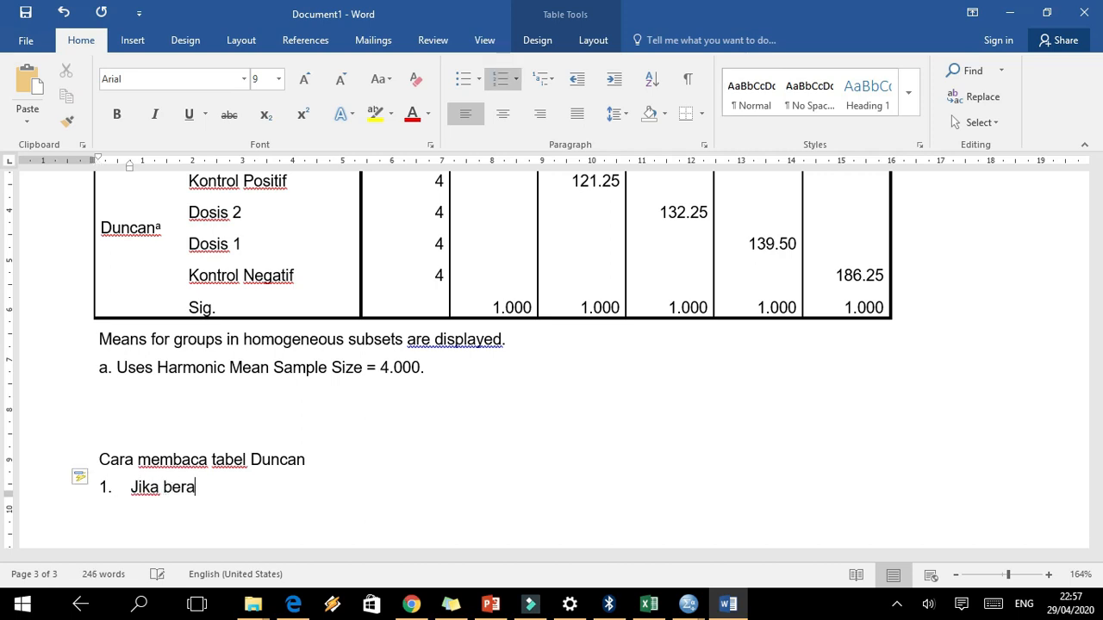
text(a kolo)
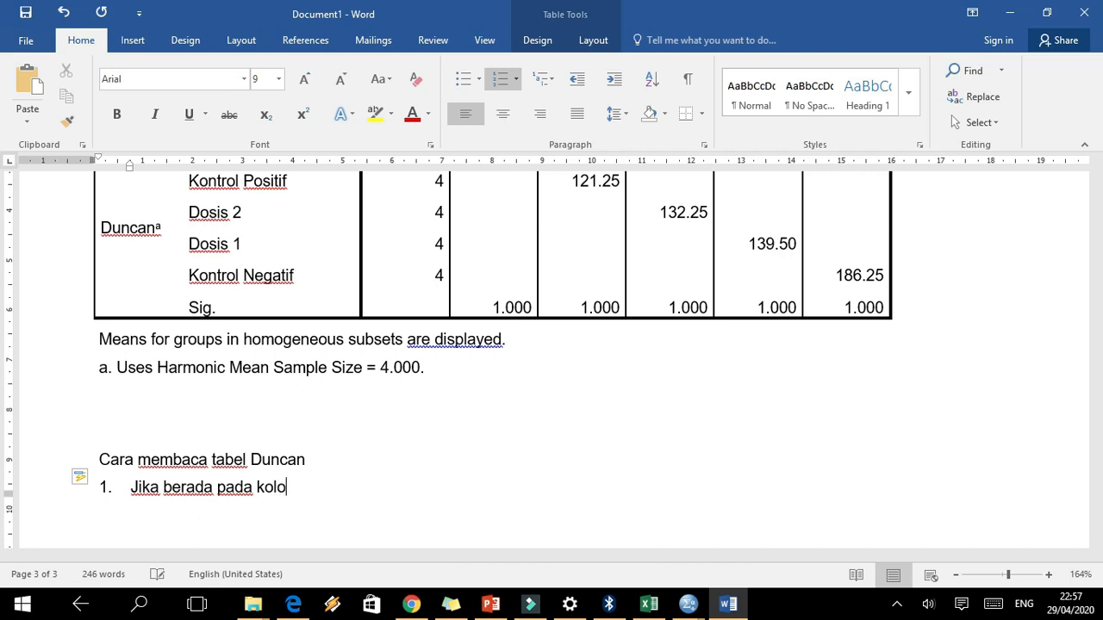
text(m yang berbeda)
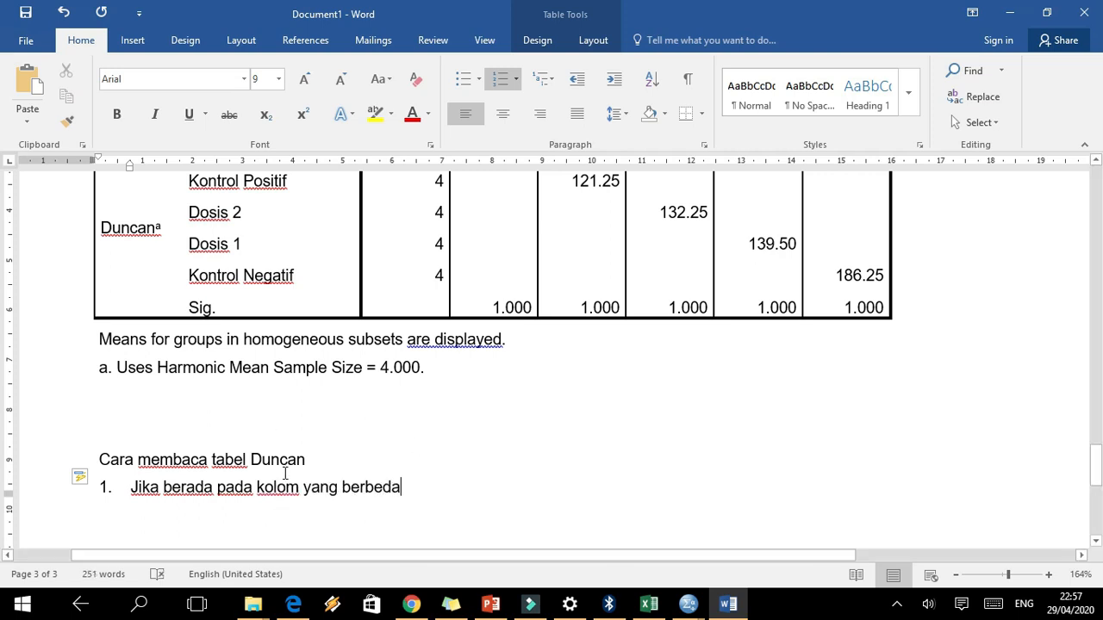
click(164, 488)
text(hasil )
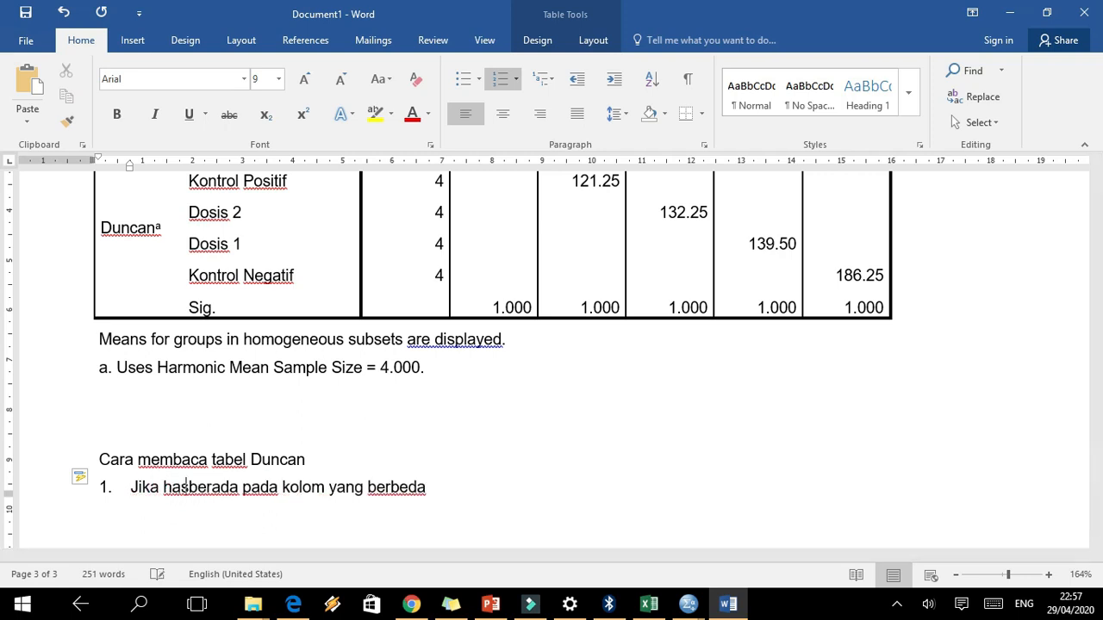
text(yang didap)
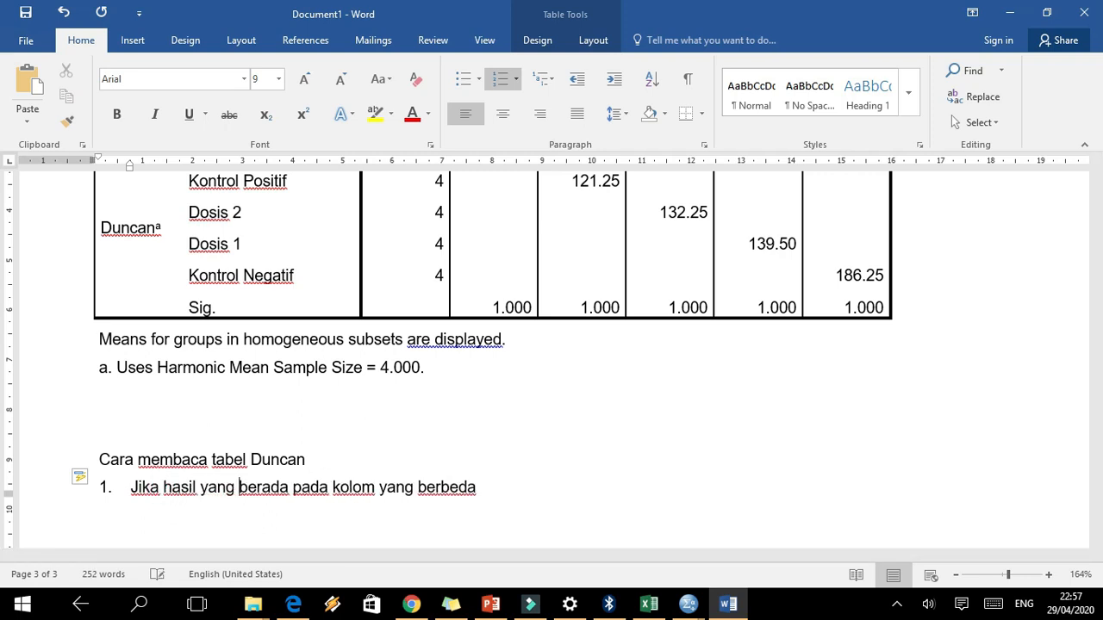
text(at)
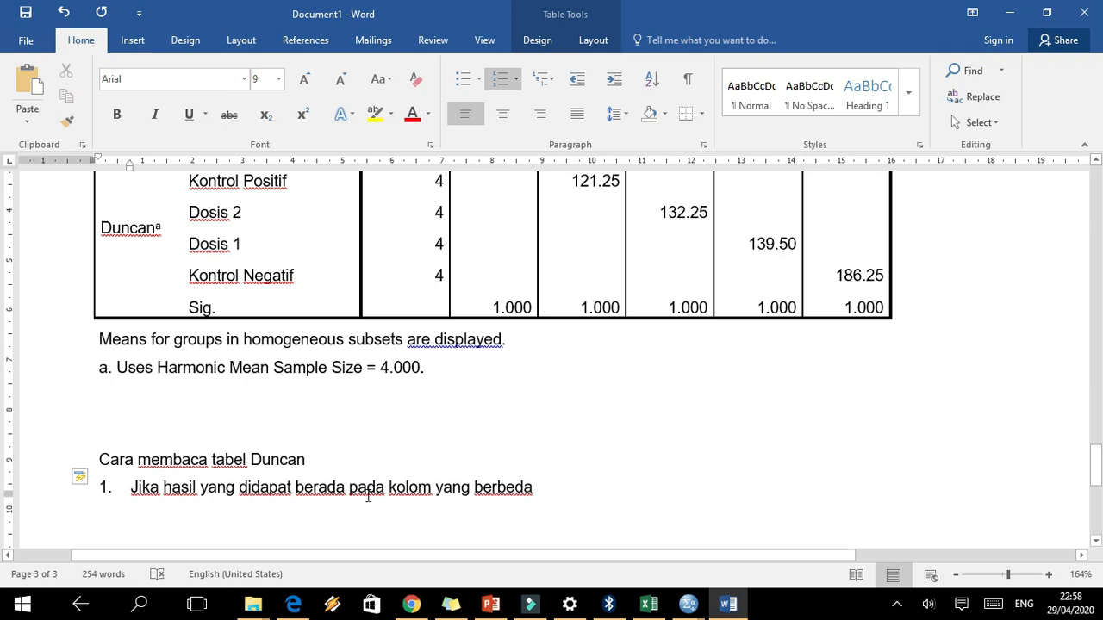
Complete item 1 with "maka tiap perlakuan diartikan memiliki efek yang berbeda"
click(560, 488)
text(maka )
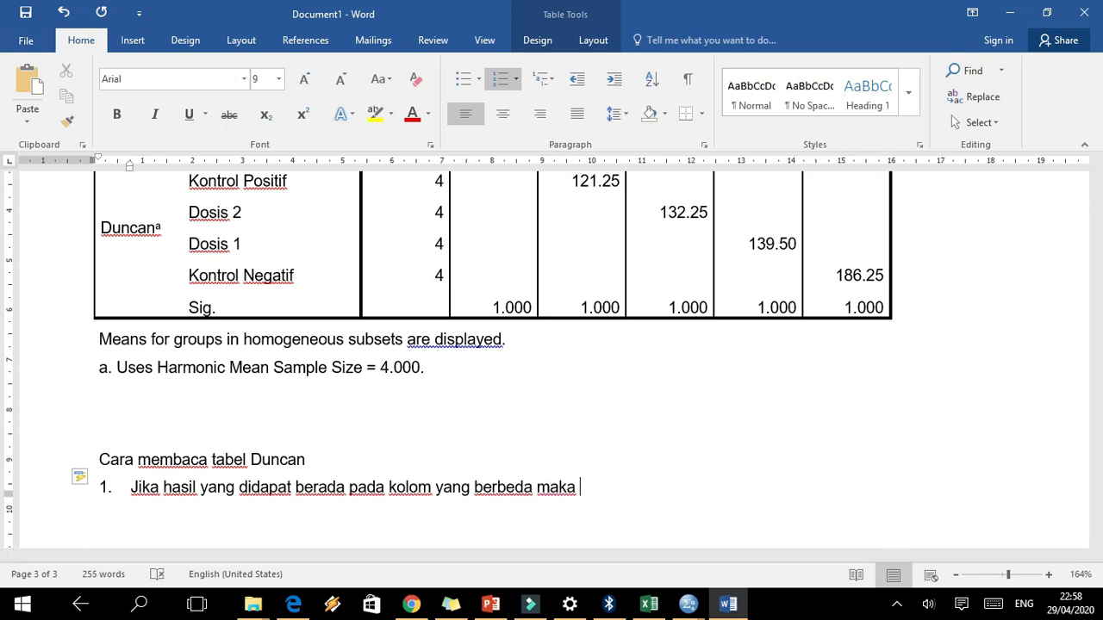
text(tiap perlakuan diartikan memiliki nilai yang ber)
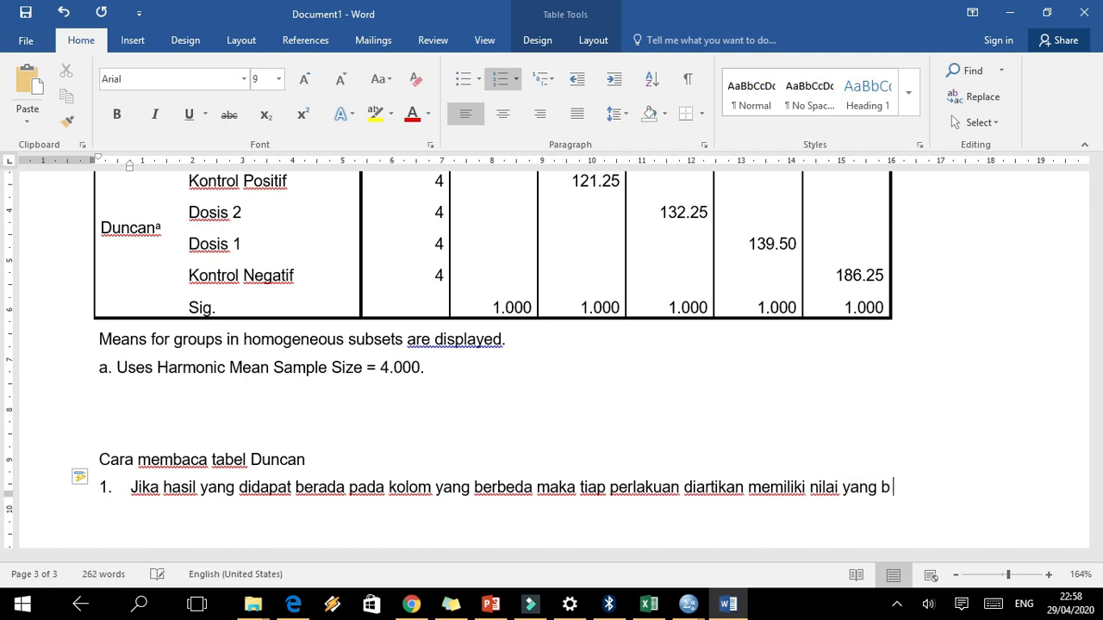
key(BackSpace)
key(BackSpace)
key(BackSpace)
key(BackSpace)
key(BackSpace)
key(BackSpace)
key(BackSpace)
key(BackSpace)
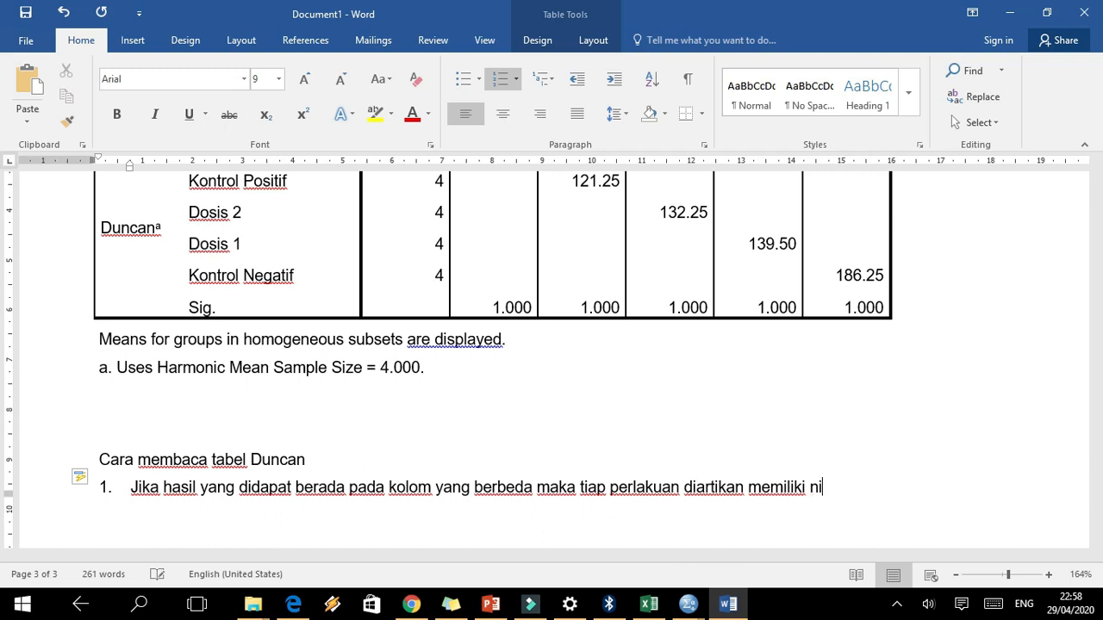
text(efek y)
text(ang berbed)
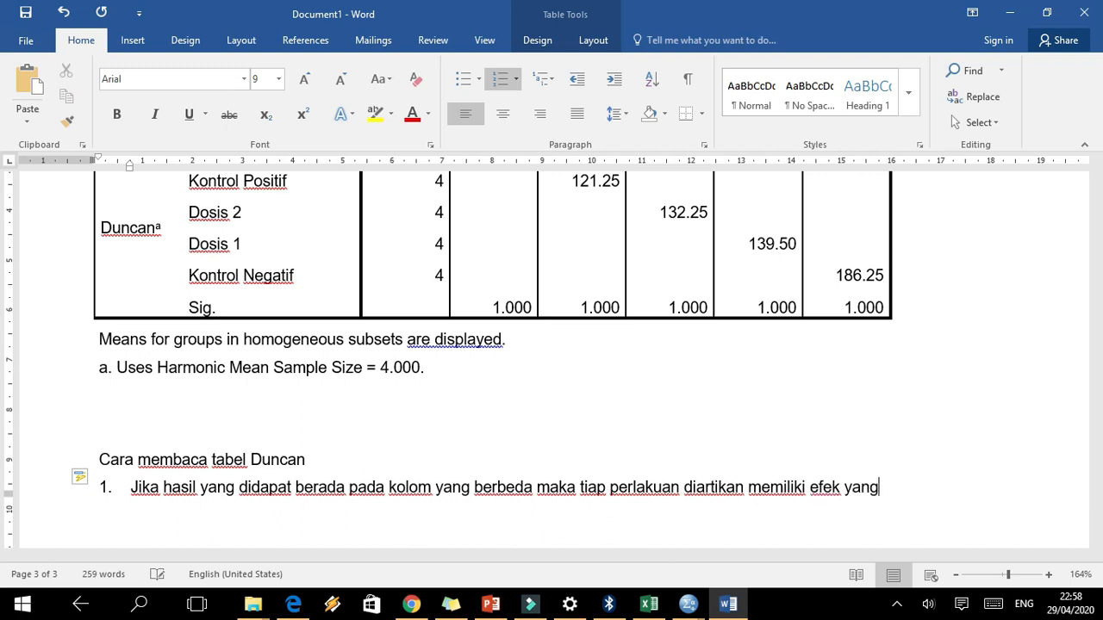
text(a)
Begin list item 2 with "Jika hasil yang didapat berada pada kolom yang sama"
key(Return)
text(Jika has)
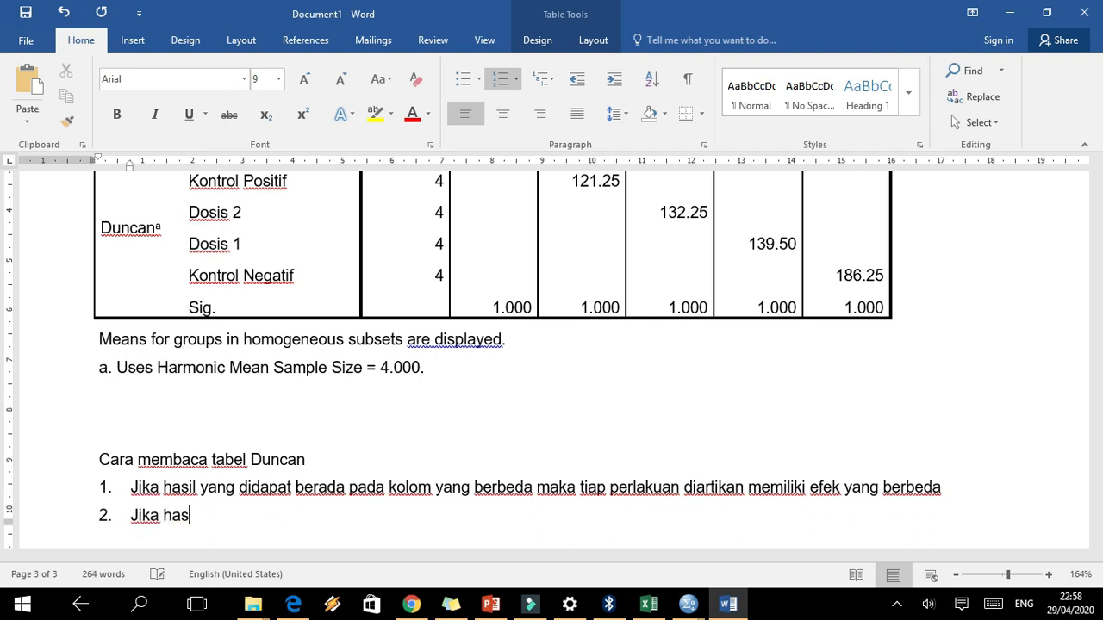
text(il yang didapat d)
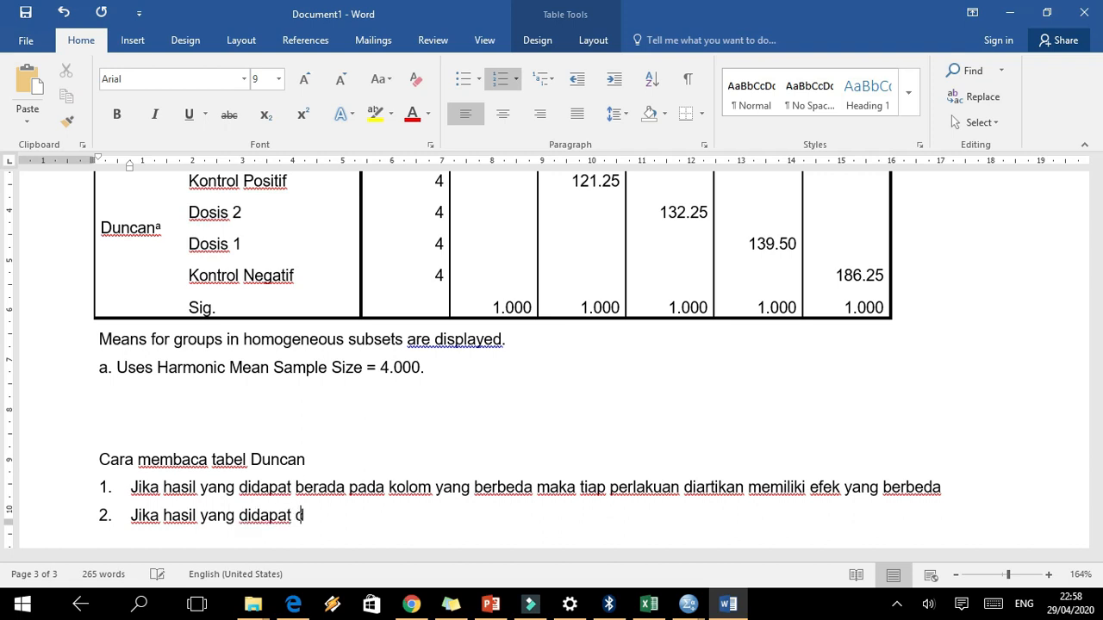
key(BackSpace)
text(berada pada ko)
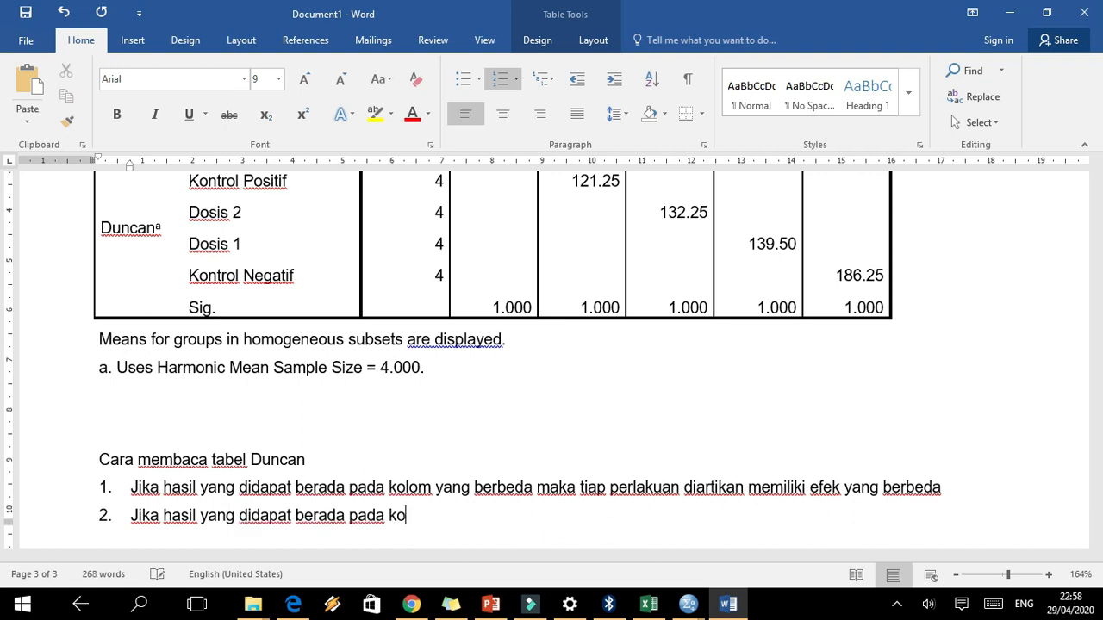
text(lom yang)
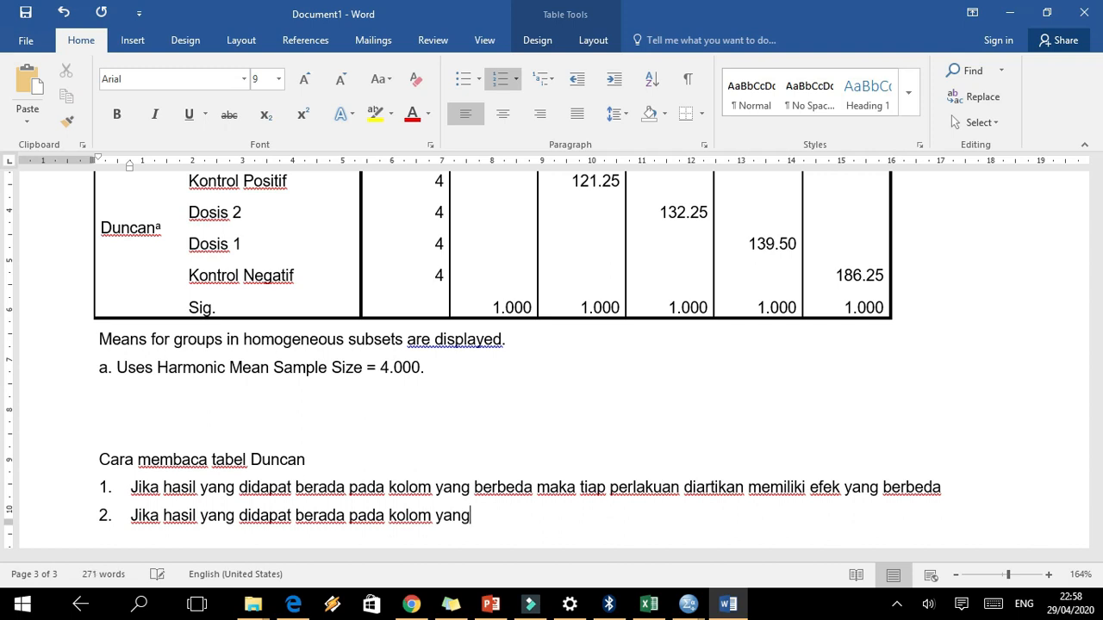
text( salam)
key(BackSpace)
key(BackSpace)
key(BackSpace)
text(ma)
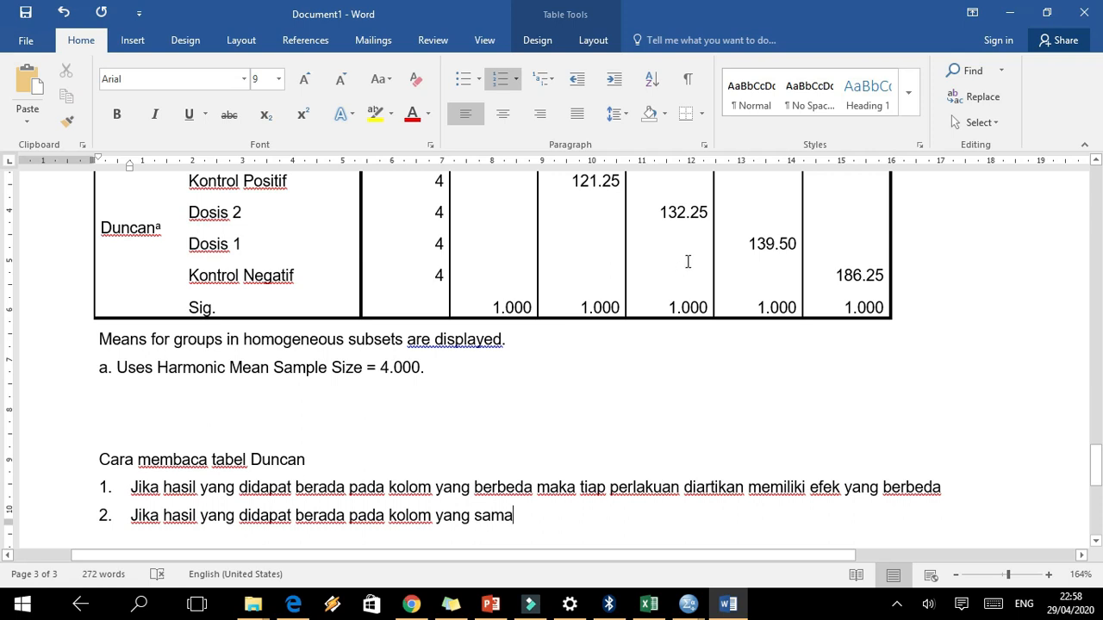
Complete item 2 with "maka artinya dua kelompok perlakuan tersebut memiliki efek yang sama"
text(maka artinya)
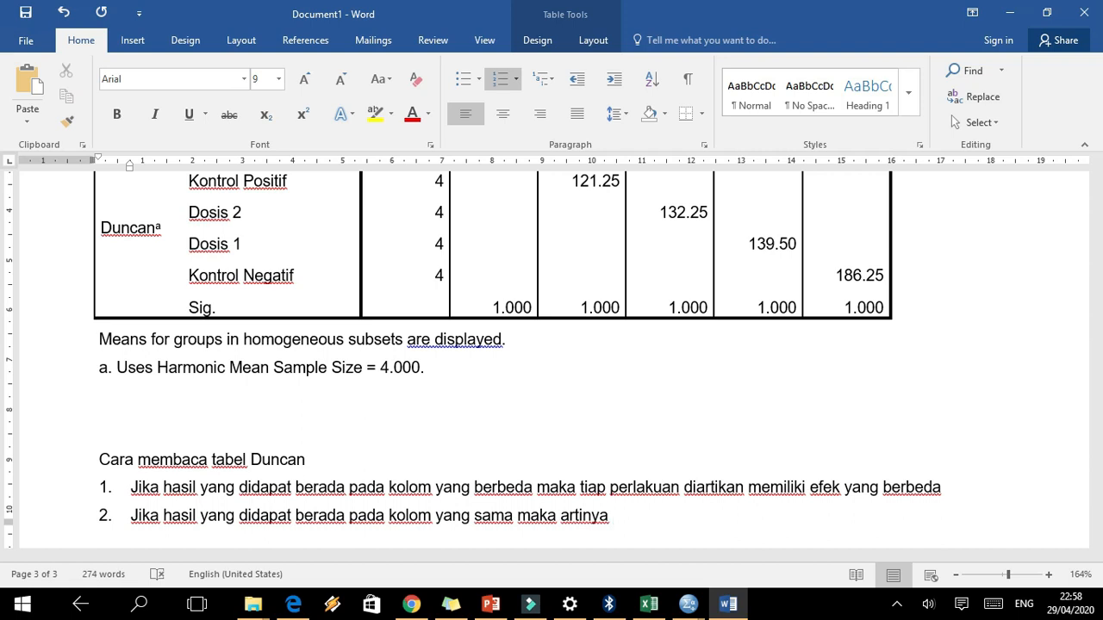
text(dua jenis)
key(BackSpace)
key(BackSpace)
key(BackSpace)
key(BackSpace)
key(BackSpace)
key(BackSpace)
text(kelo)
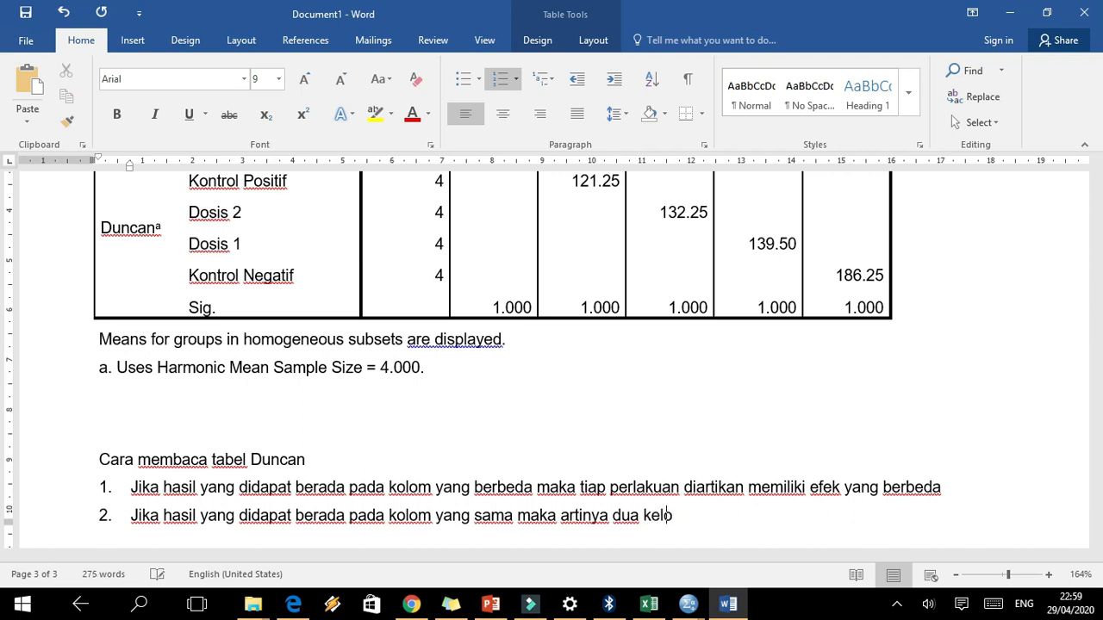
text(mpok perlaku)
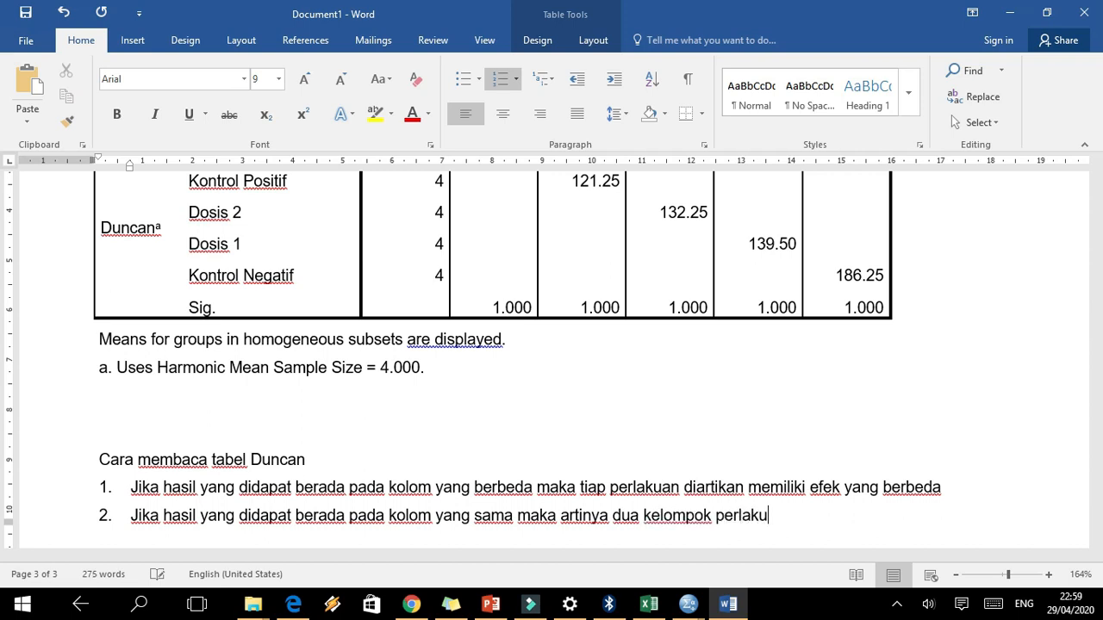
text(an tersebut )
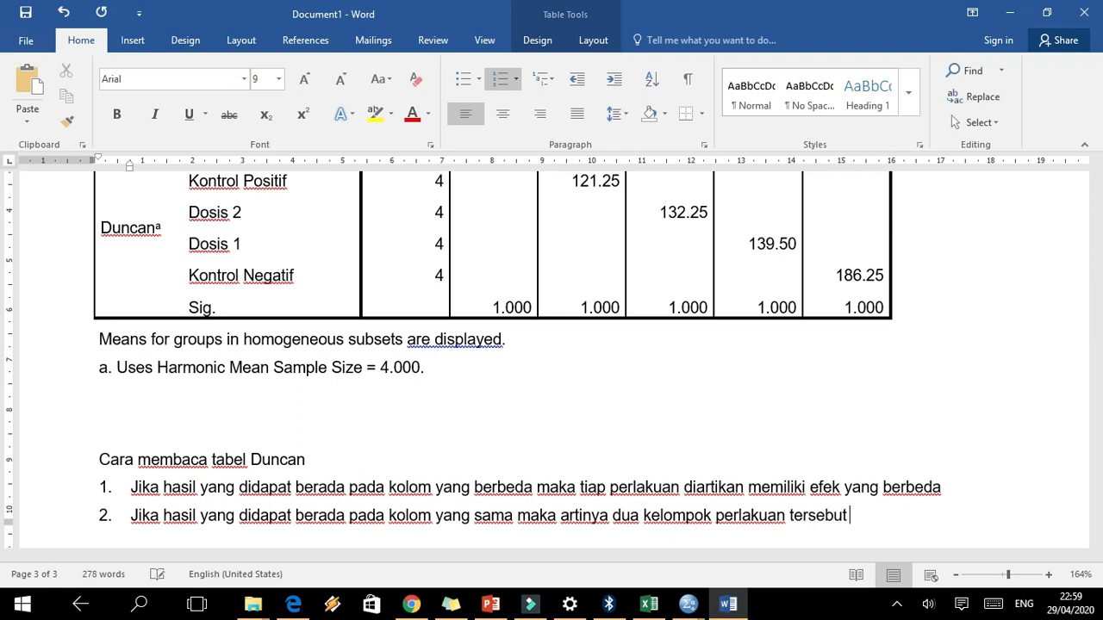
text(memiliki e )
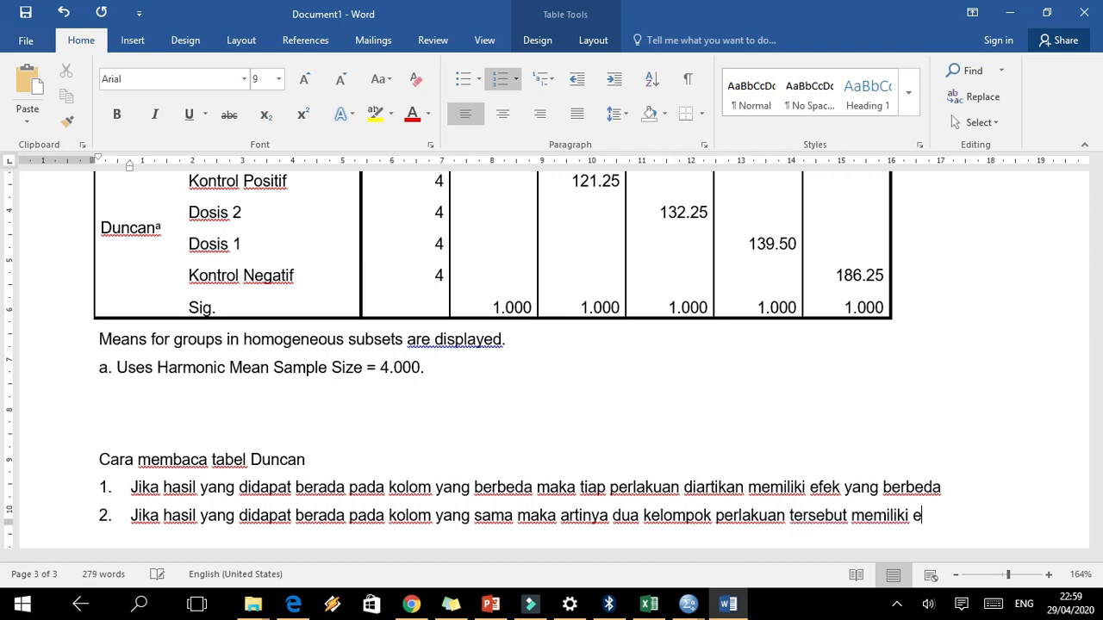
text(fek yang sama)
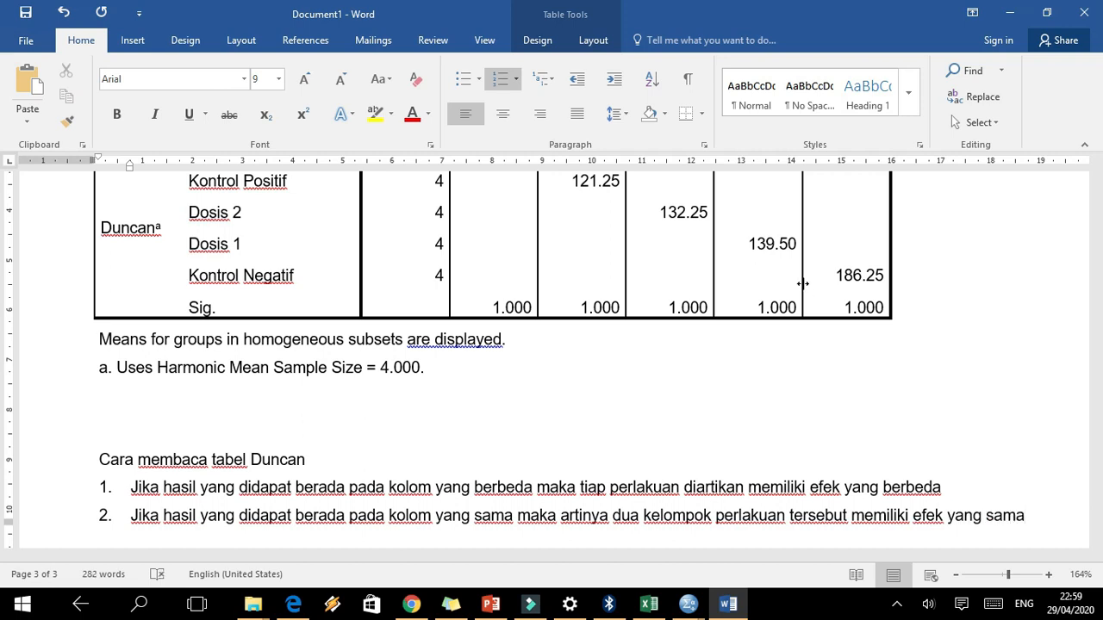
Review the Duncan table and add list item 3: "Dosis terbaik dilihat dari data yang diinginkan peneliti"
drag(1101, 462, 1101, 437)
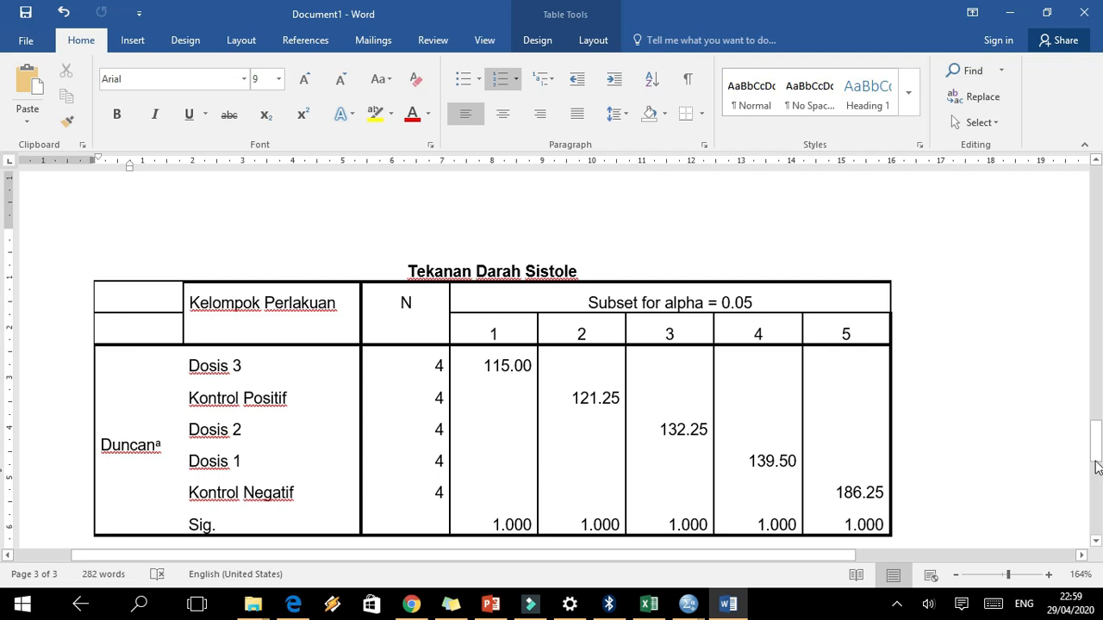
drag(1097, 455, 1097, 473)
key(Return)
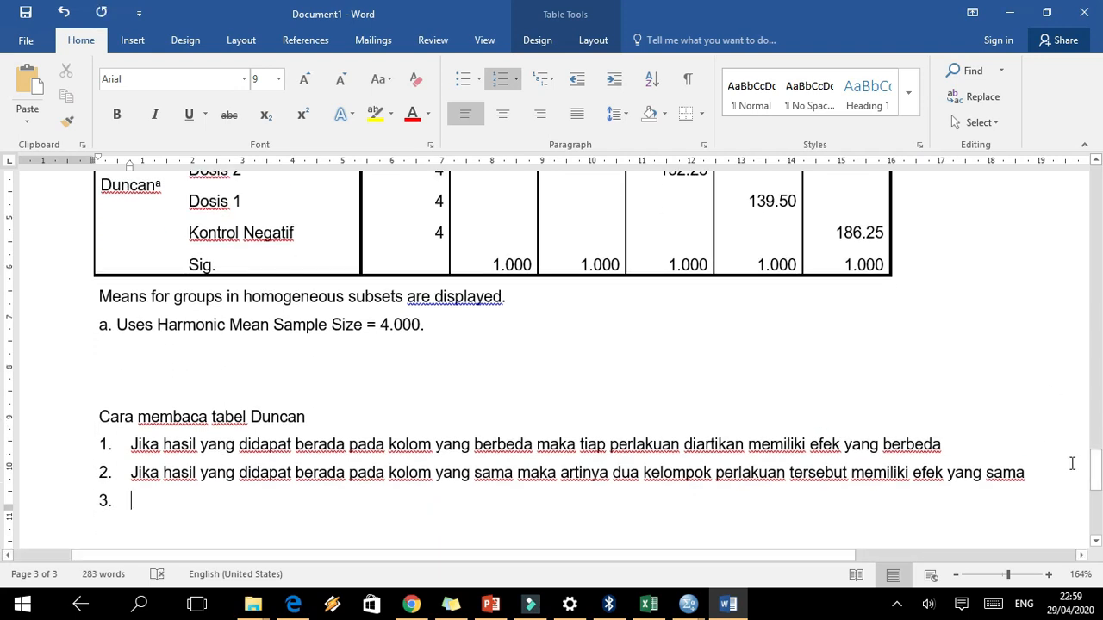
drag(1101, 483, 1101, 464)
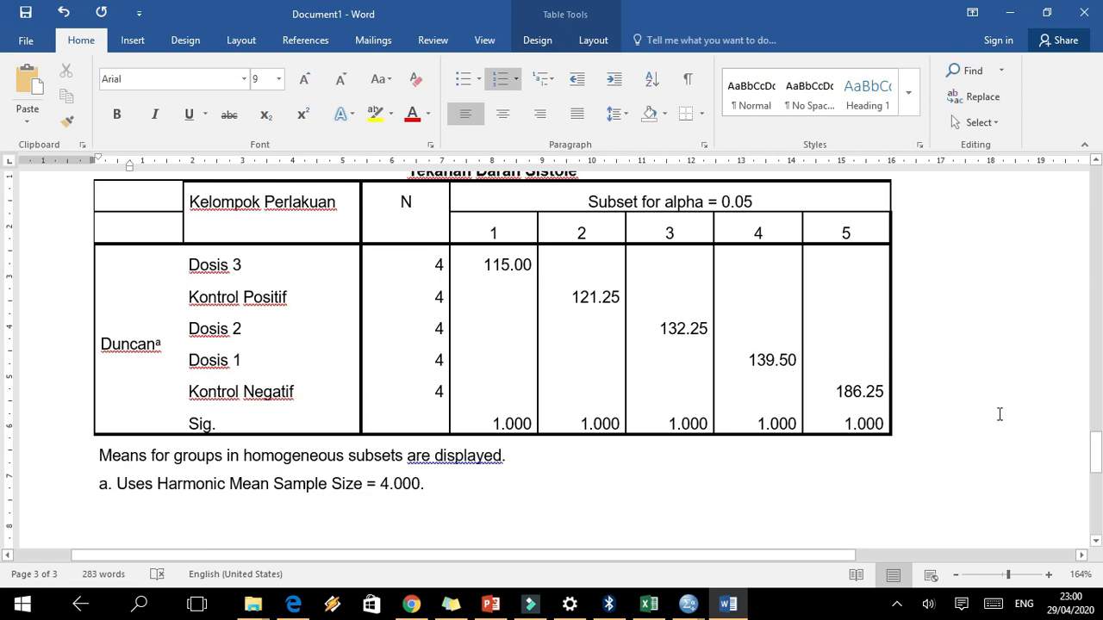
drag(1095, 443, 1098, 482)
text(dos)
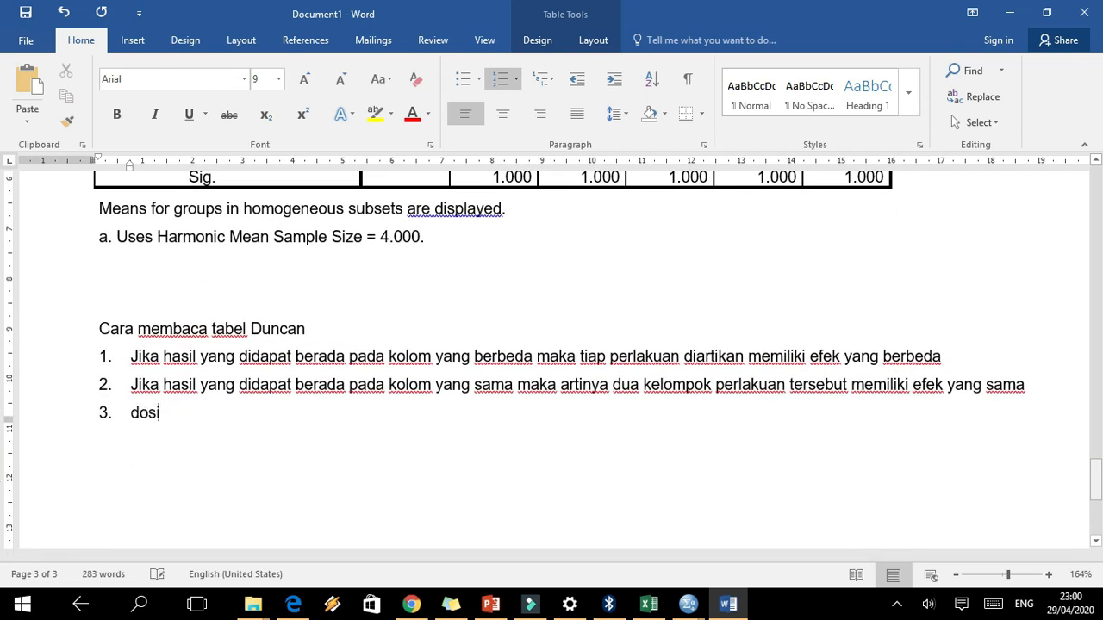
text(is terbaik )
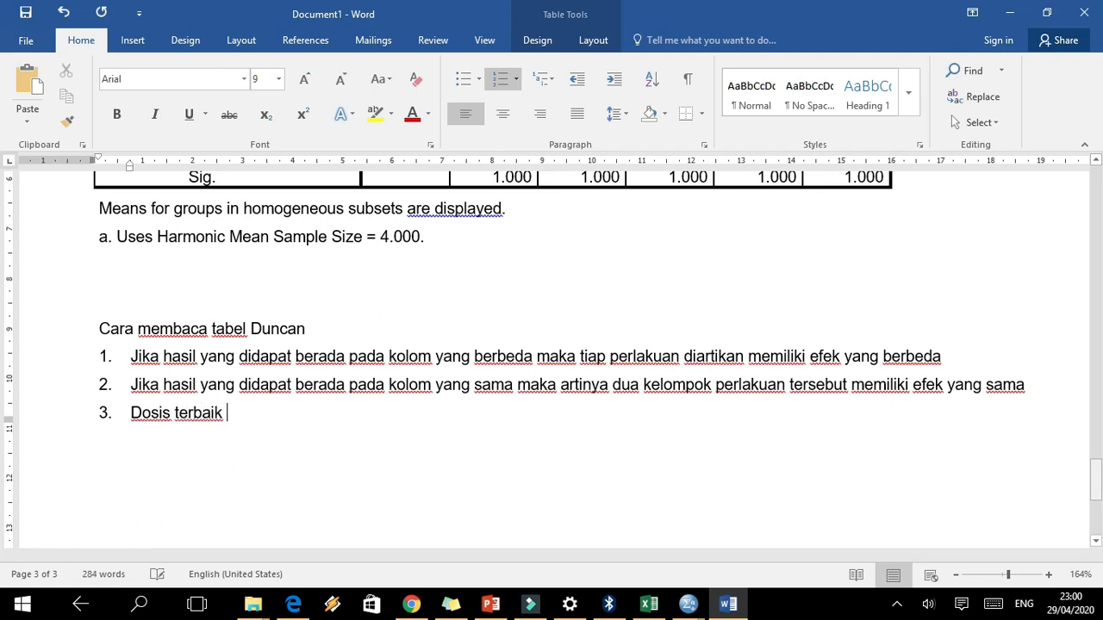
text(dilihat )
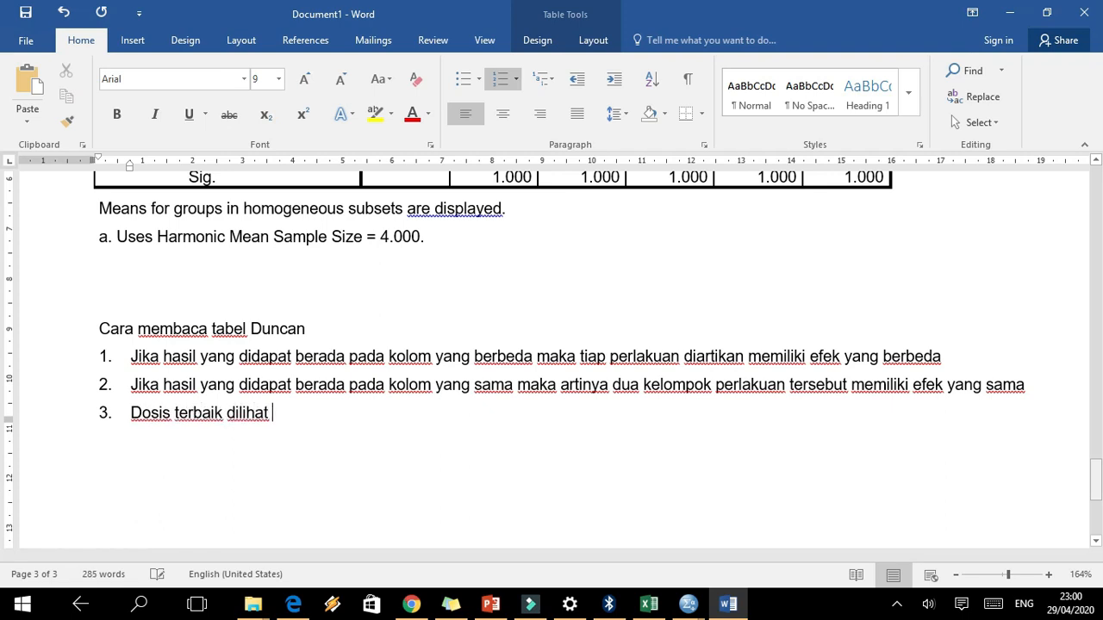
text(dari data y)
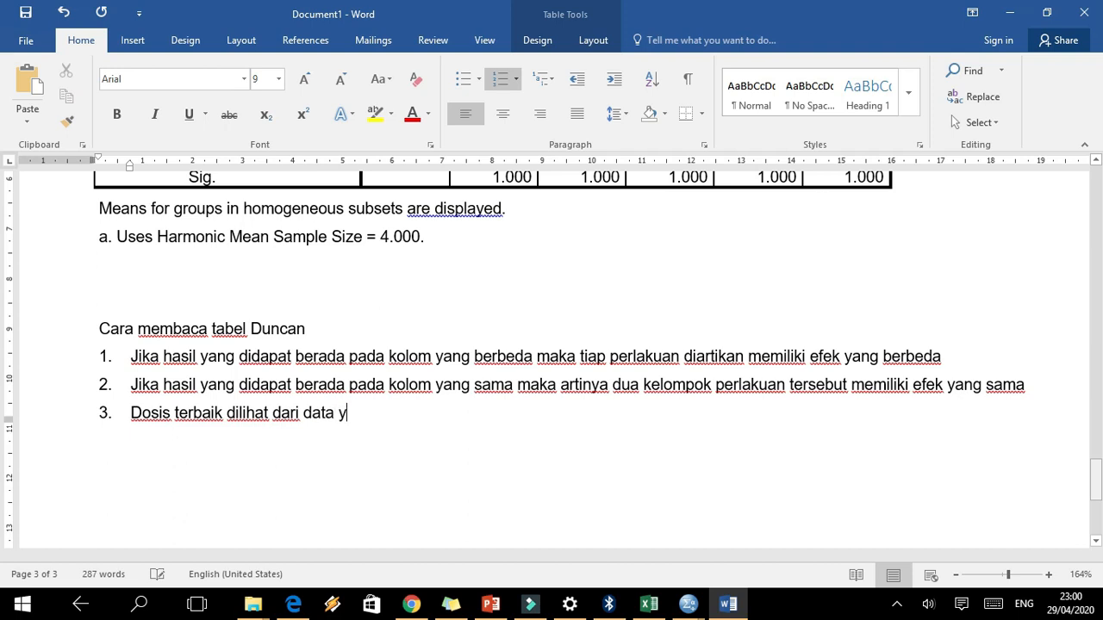
text(ang diinginkan peneliti)
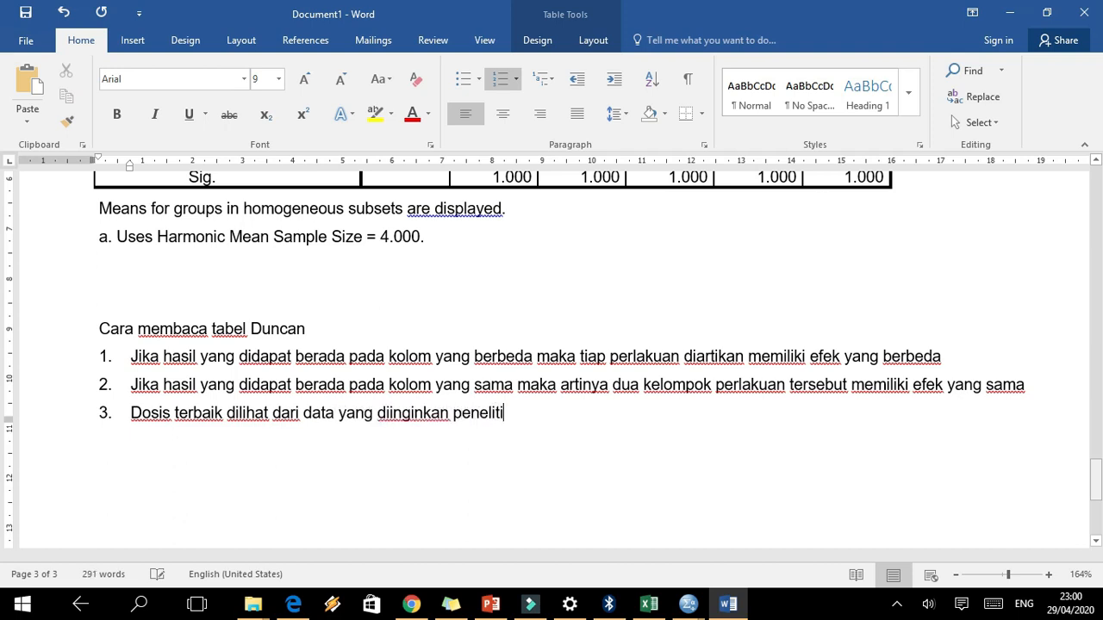
Extend list item 3 with "artinya peneliti menginginkan data yang nilai besarkah"
text( ar)
text(tinya peneliti )
text(menginginka)
text(n data yang)
text( b)
text(nilai)
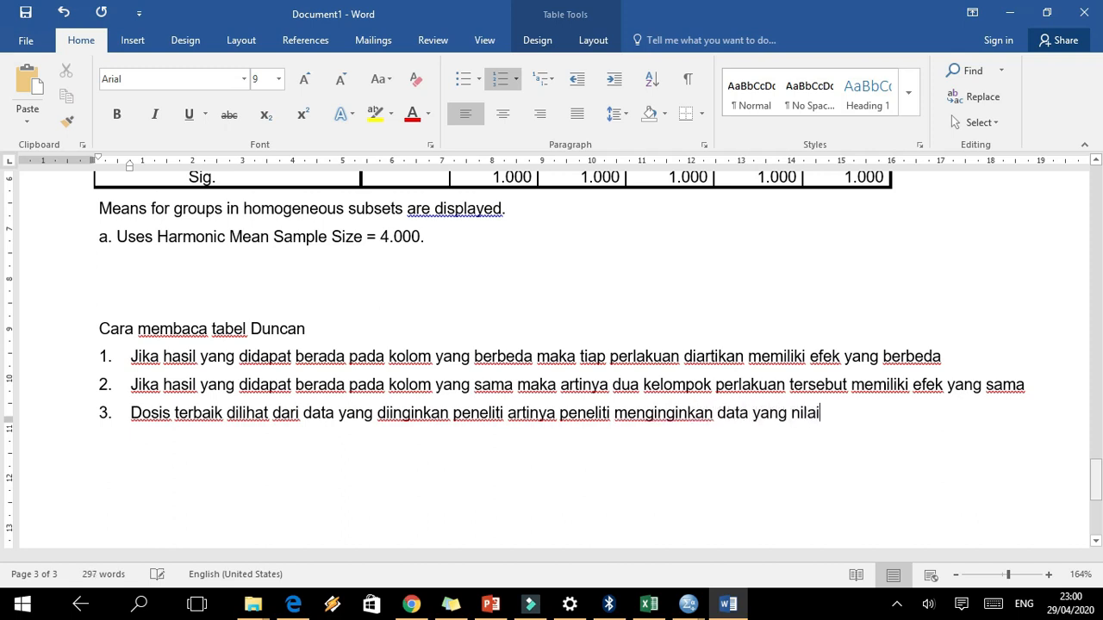
text( besarkah )
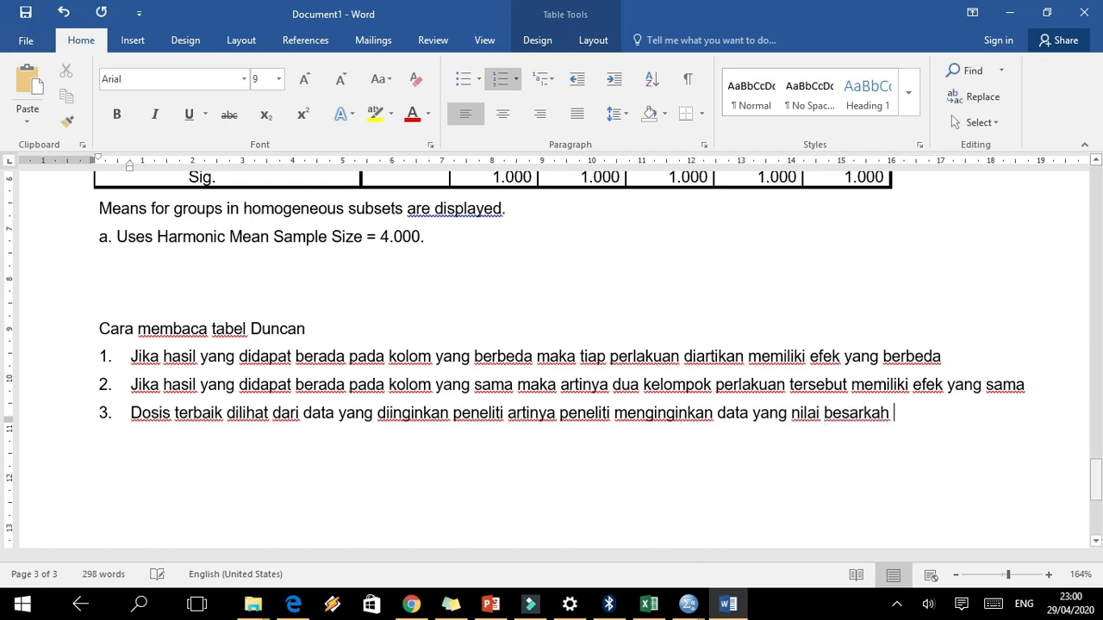
Continue item 3 with "atau semakin kecilkah,,,jika besar maka pembacaan nilai terbaik mengarah ke kolom kanan sedangkan jika"
text(atau semakin kecilkah,,,jika besar maka pembacaan ni)
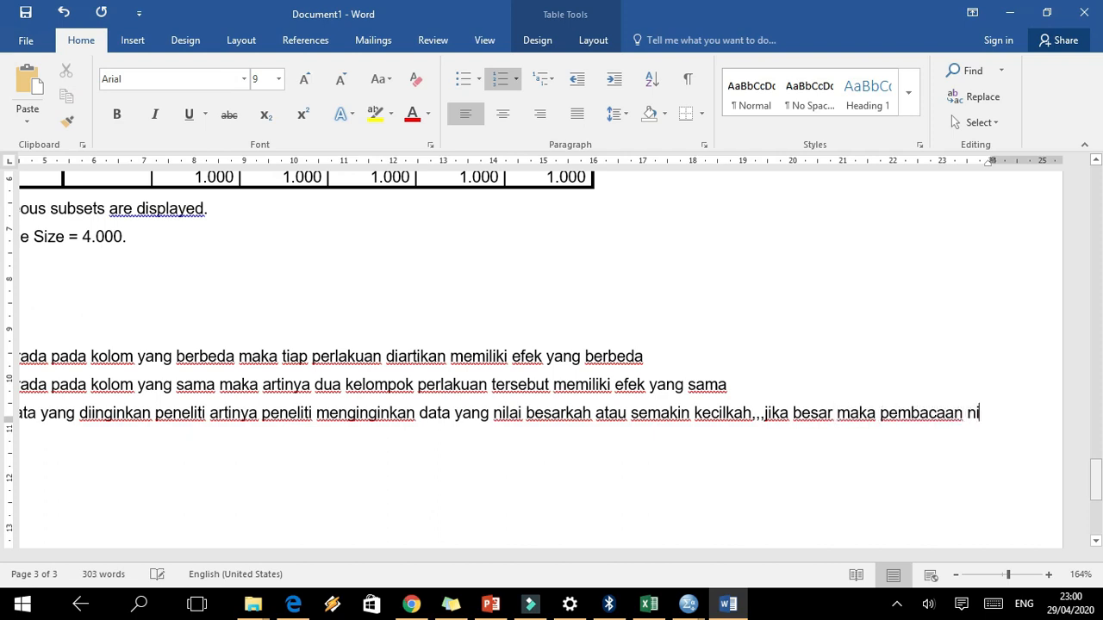
text(lai terbaik)
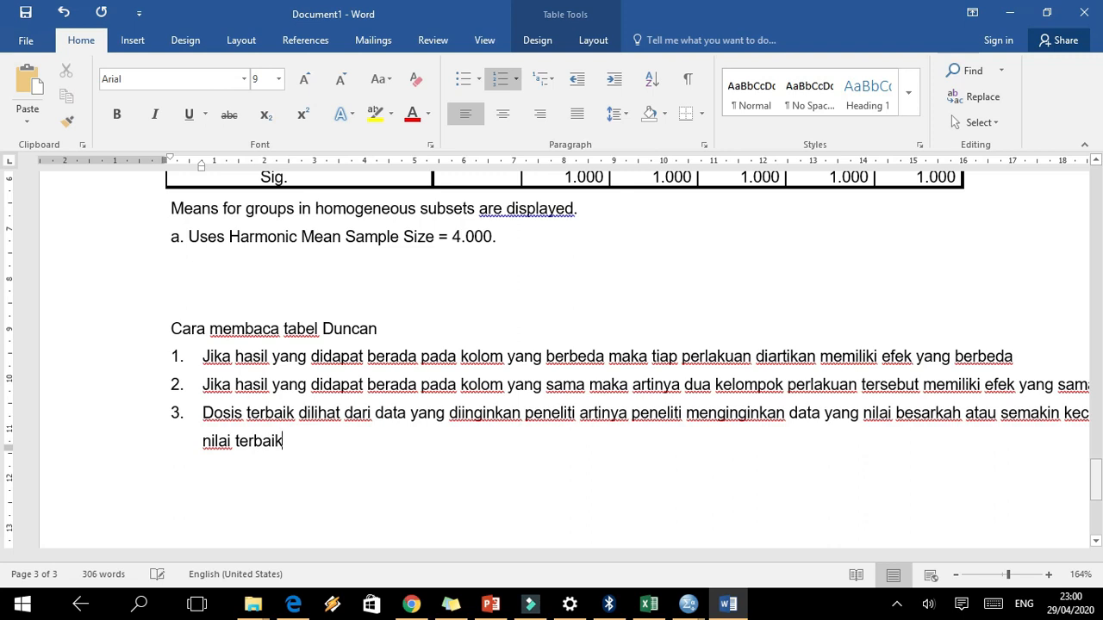
text( mengat)
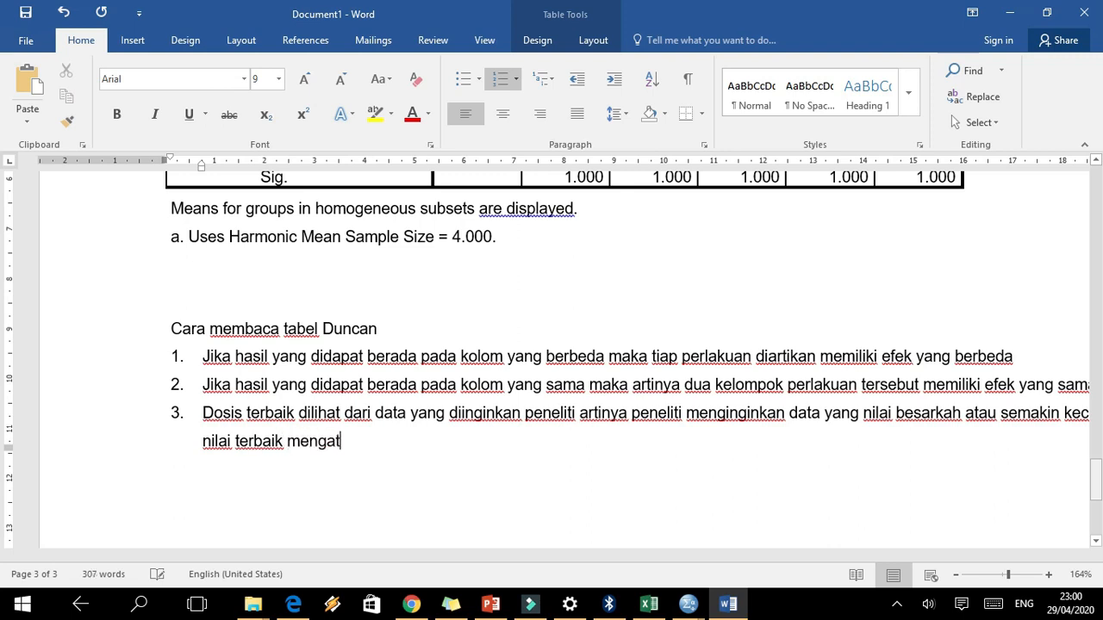
key(BackSpace)
text(rah ke kolom k)
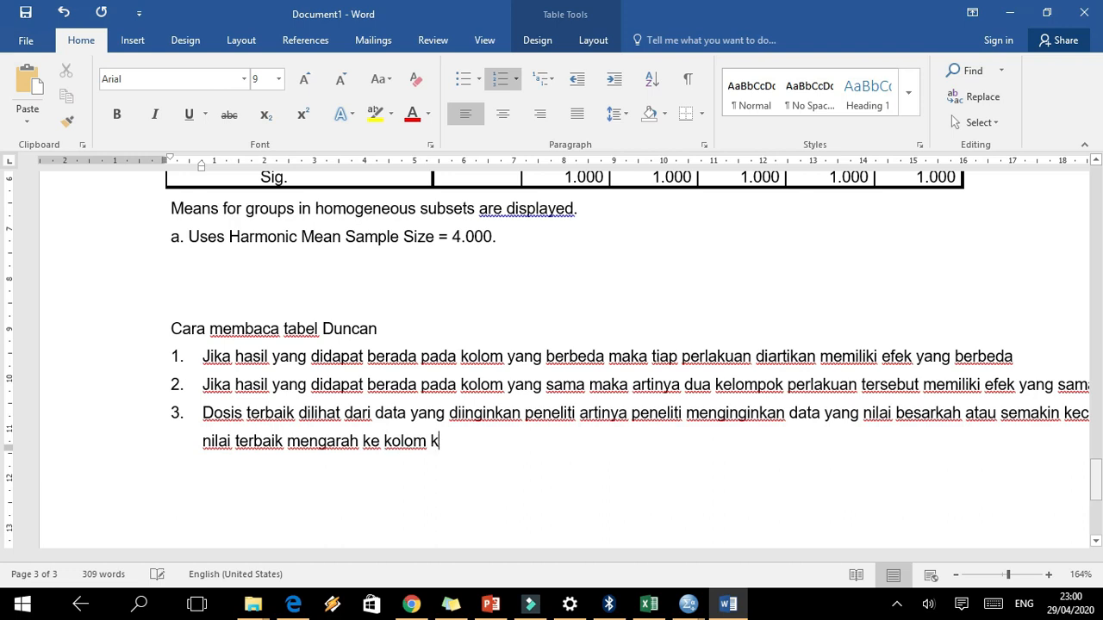
text(anan sedang)
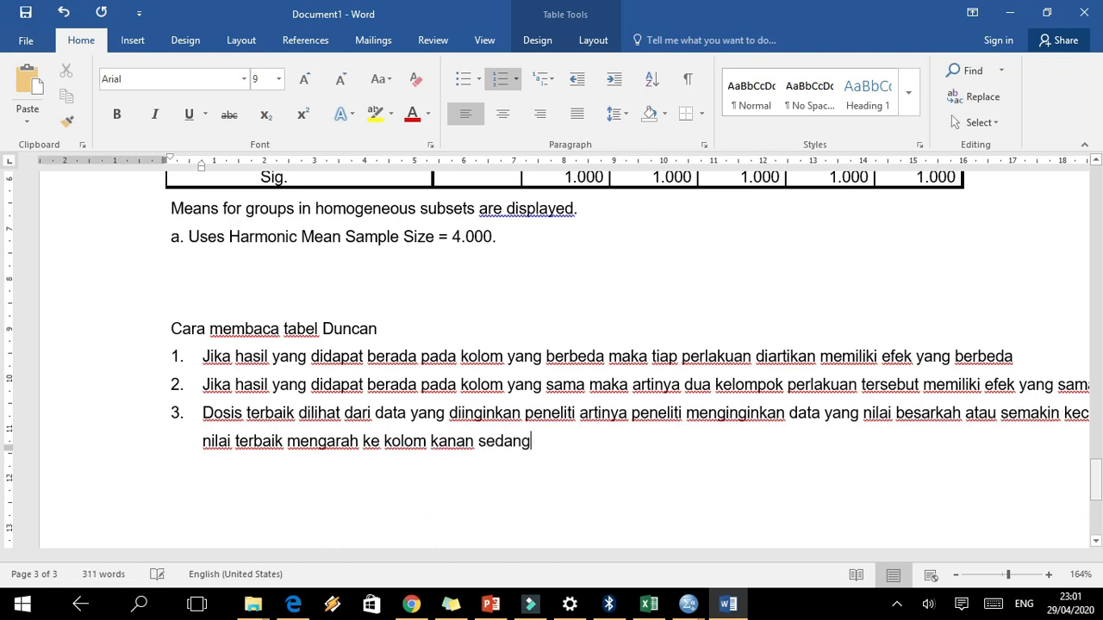
text(kan jika )
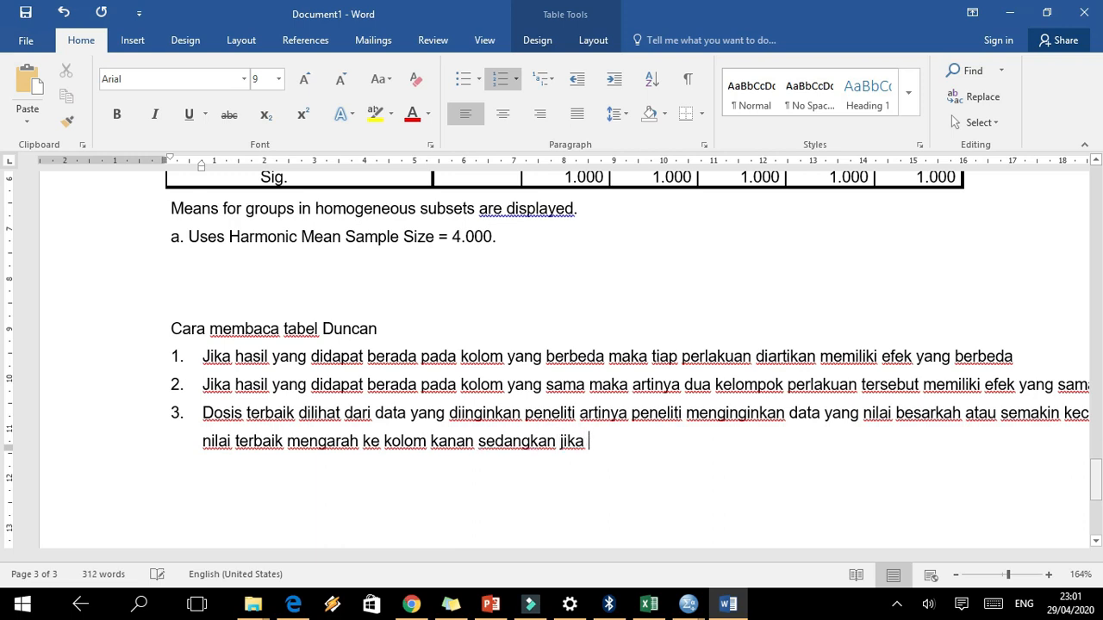
Finish item 3 with "menginginkan nilai terkecil yang terbaik maka mengarah kekolom kiri (kolom 1)"
text(mengingin)
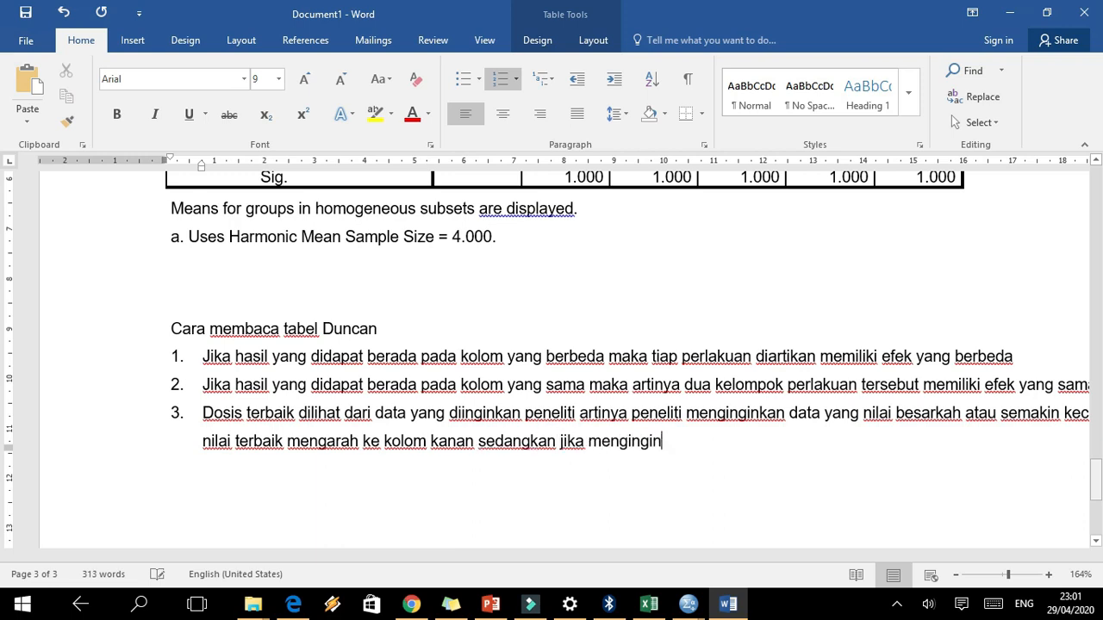
text(kan nilai )
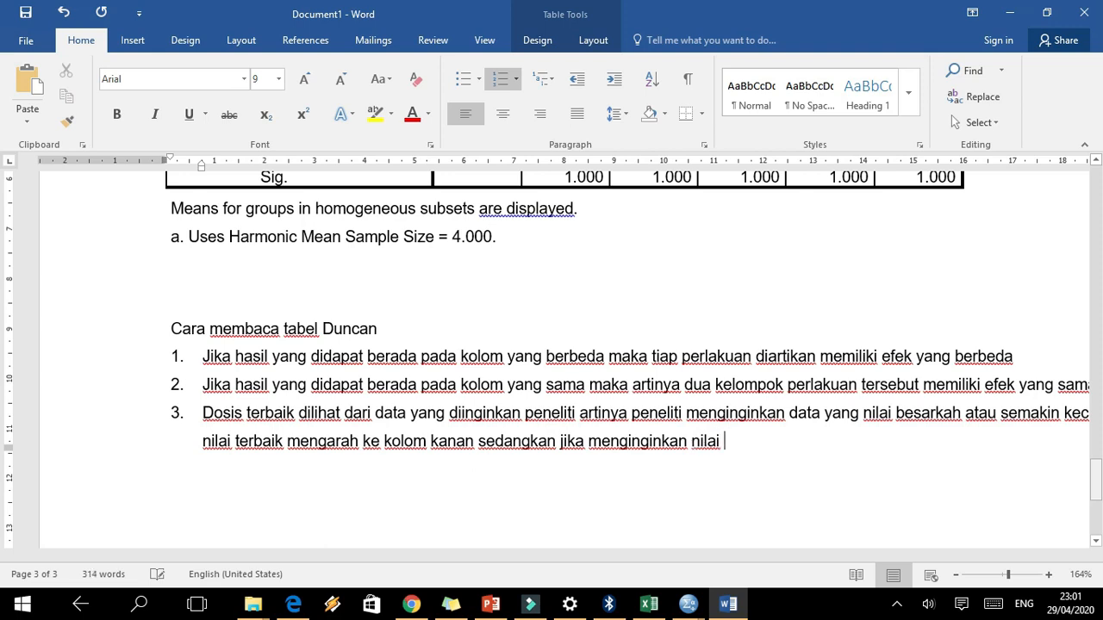
text(terkecil )
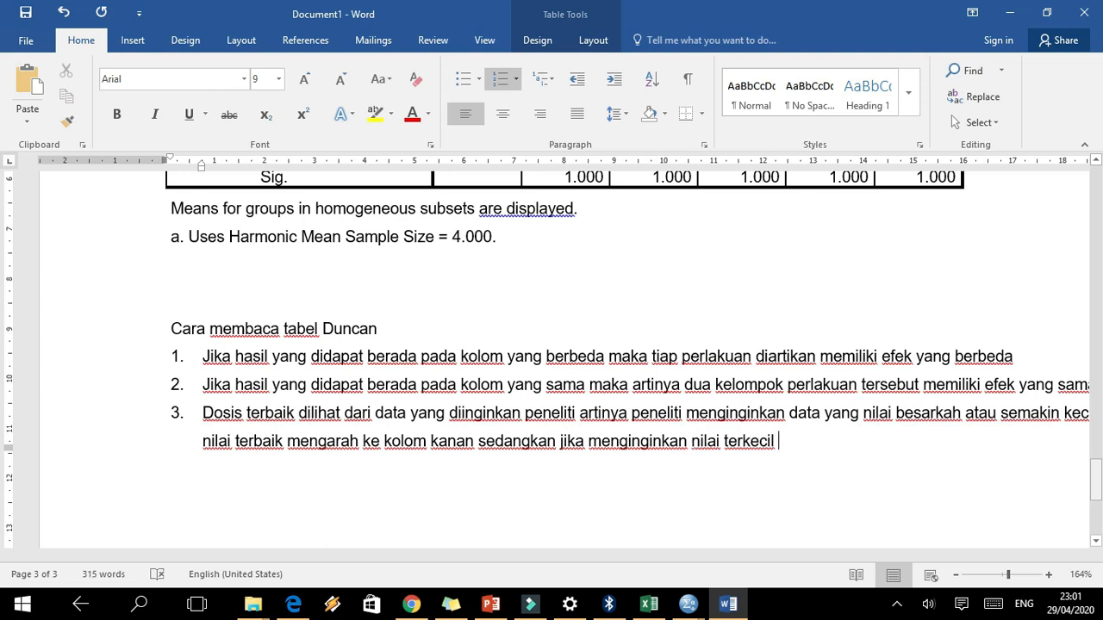
text(yang terbaik maka )
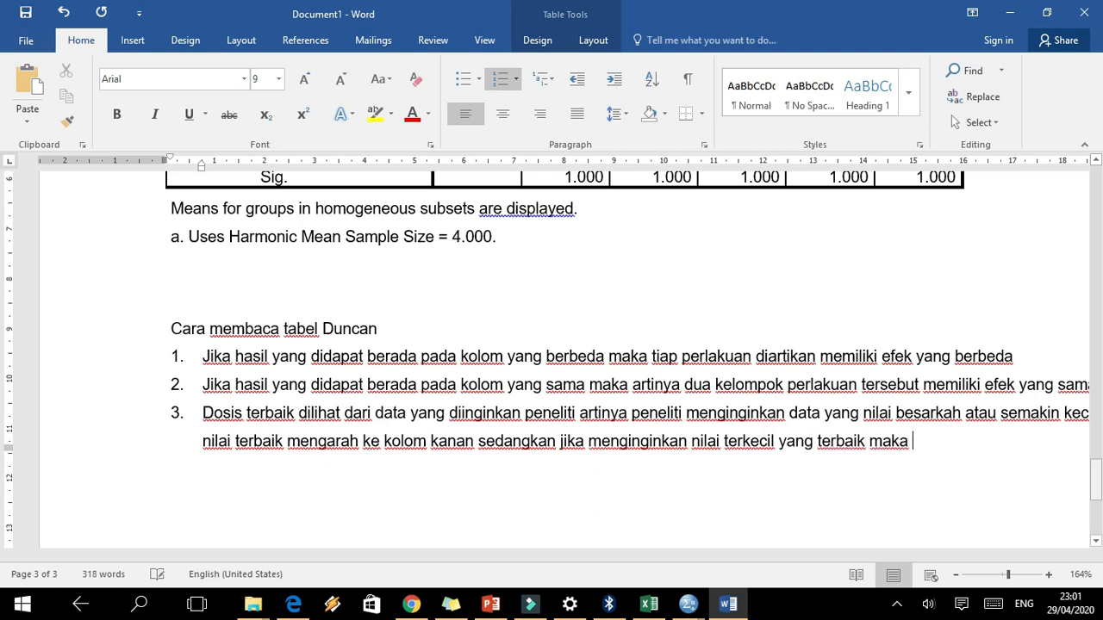
text(mengarah ke)
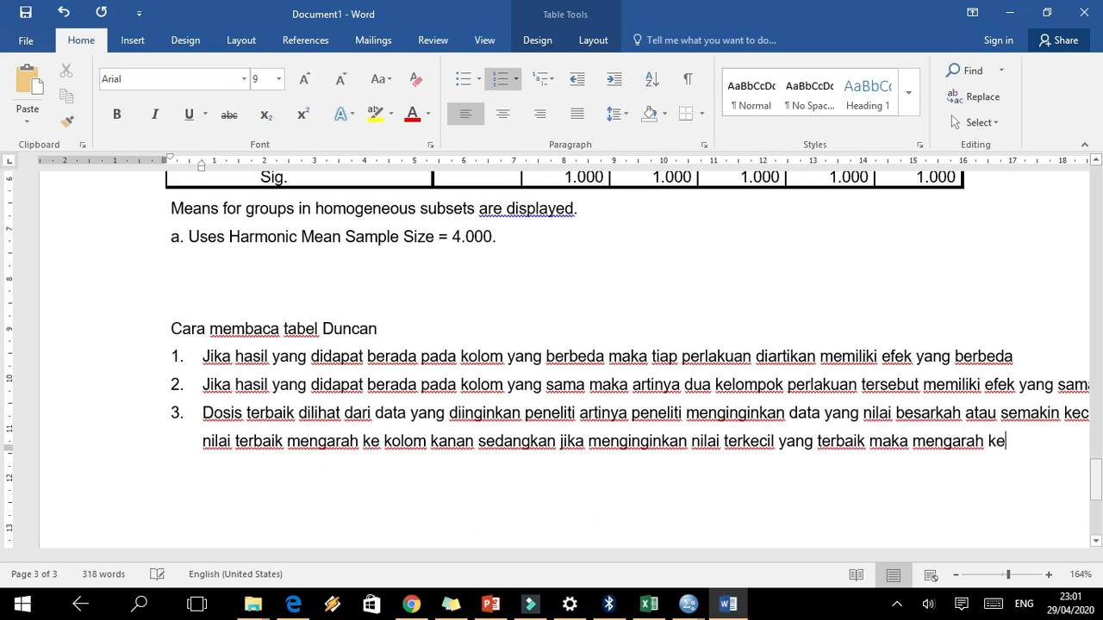
text(kolom ki)
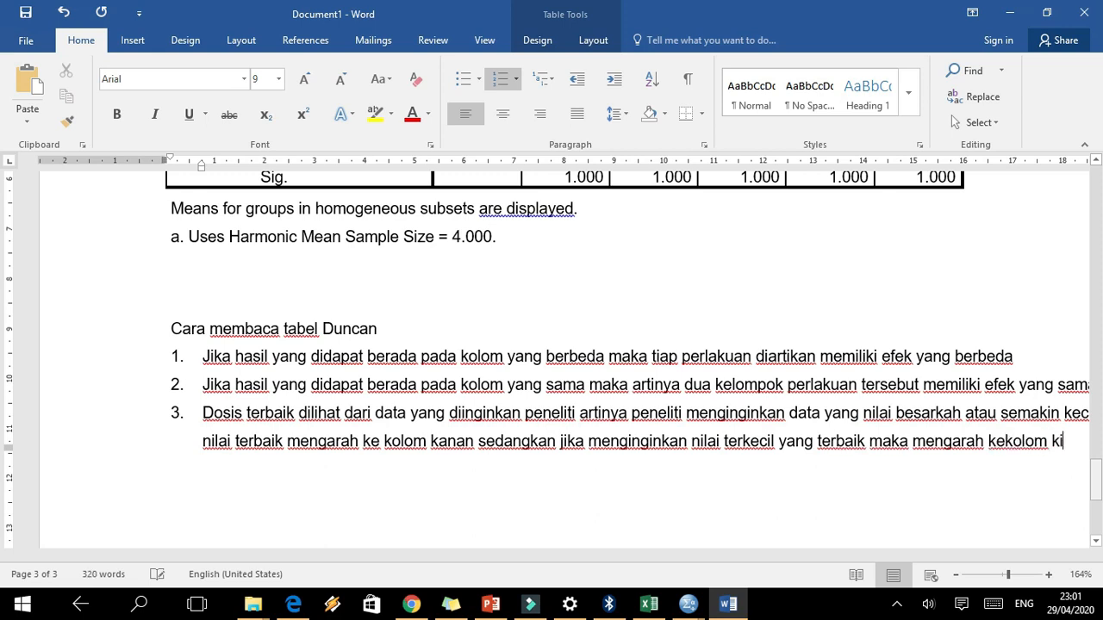
text(ri (kolom 1)
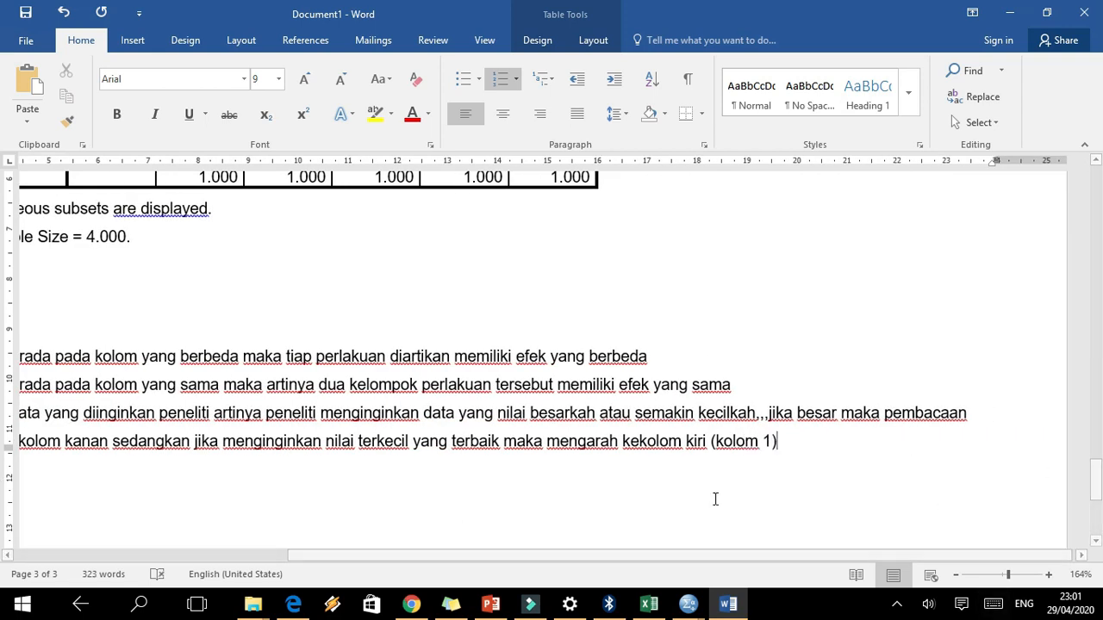
Insert "(Kolom 5)" after "kolom kanan" in item 3
click(112, 445)
text((Kolom 5)
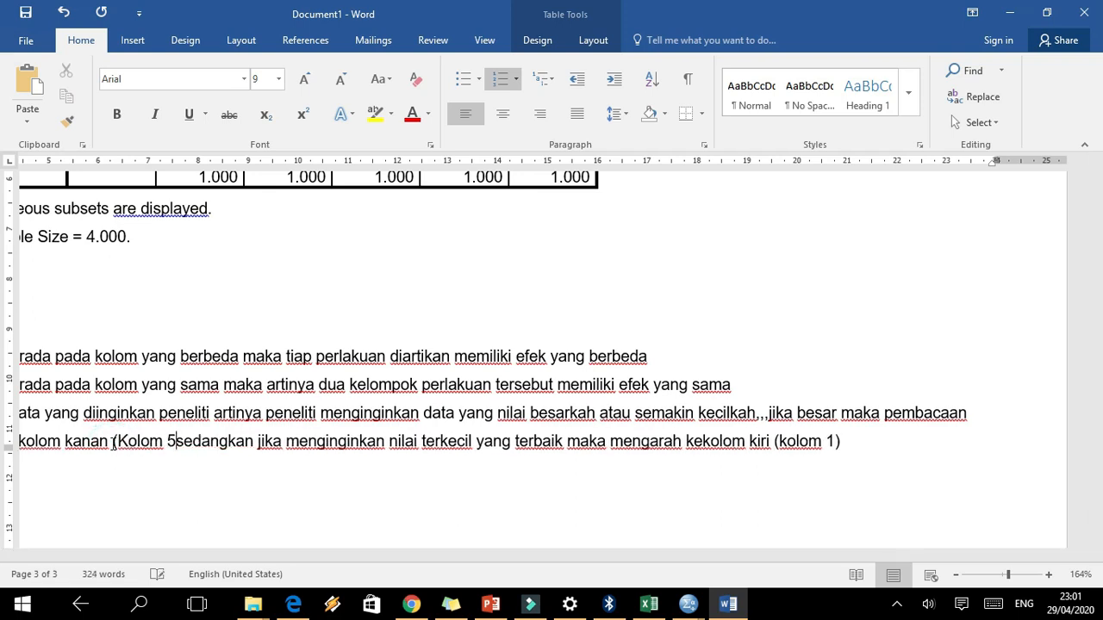
text())
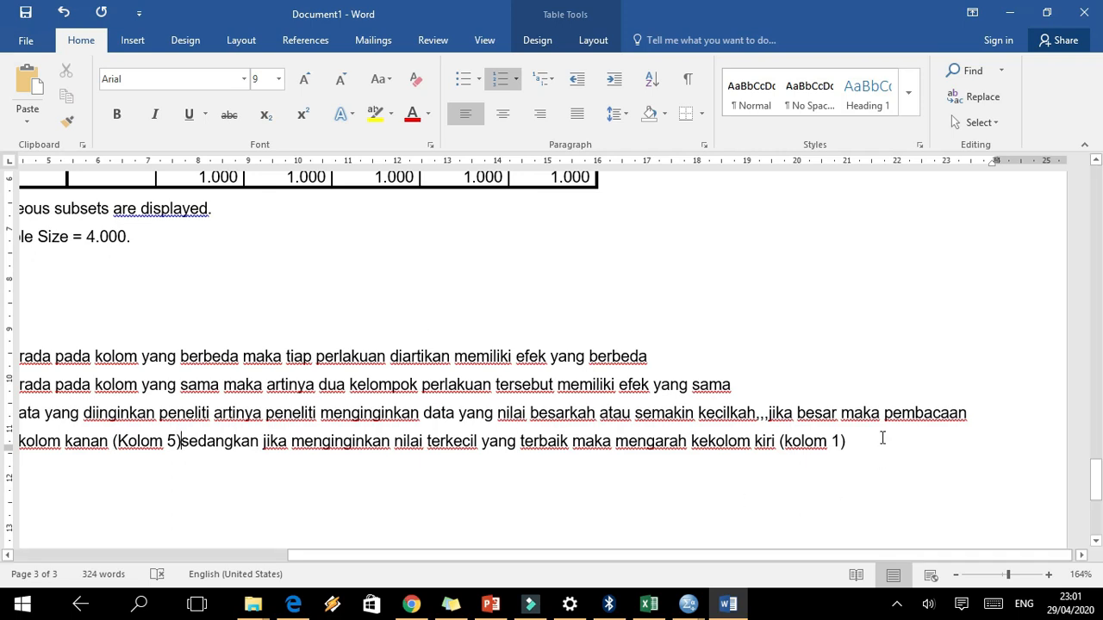
Review the Duncan table, then switch to the SPSS output and examine the LSD Multiple Comparisons and Homogeneous Subsets tables
drag(1101, 478, 1101, 451)
mouse_move(696, 607)
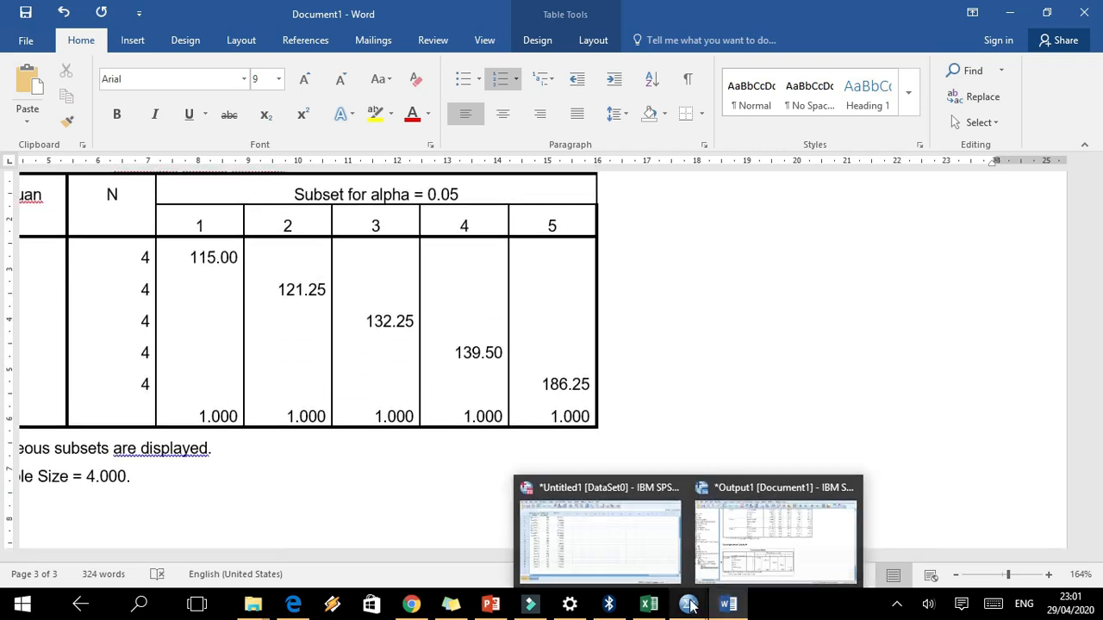
click(737, 561)
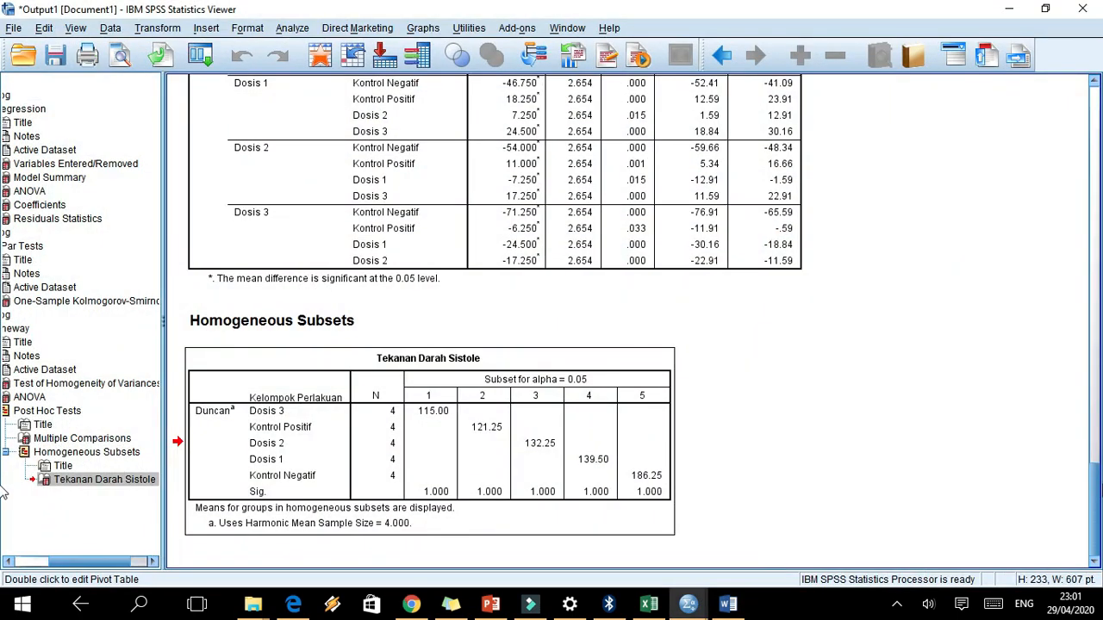
scroll(1094, 491, up, 5)
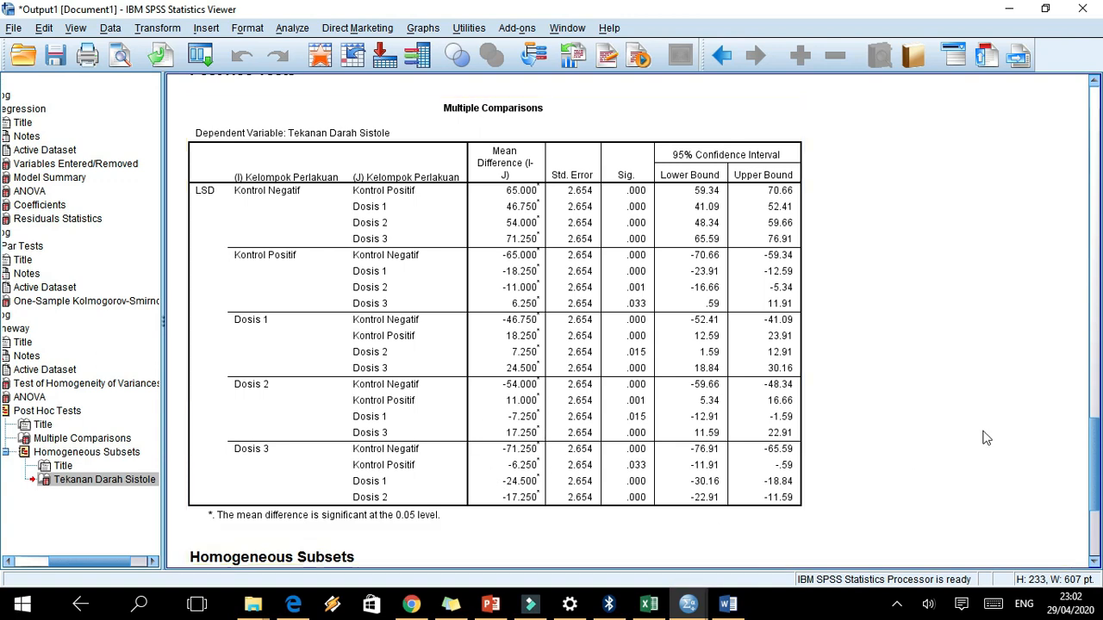
drag(1098, 463, 1099, 511)
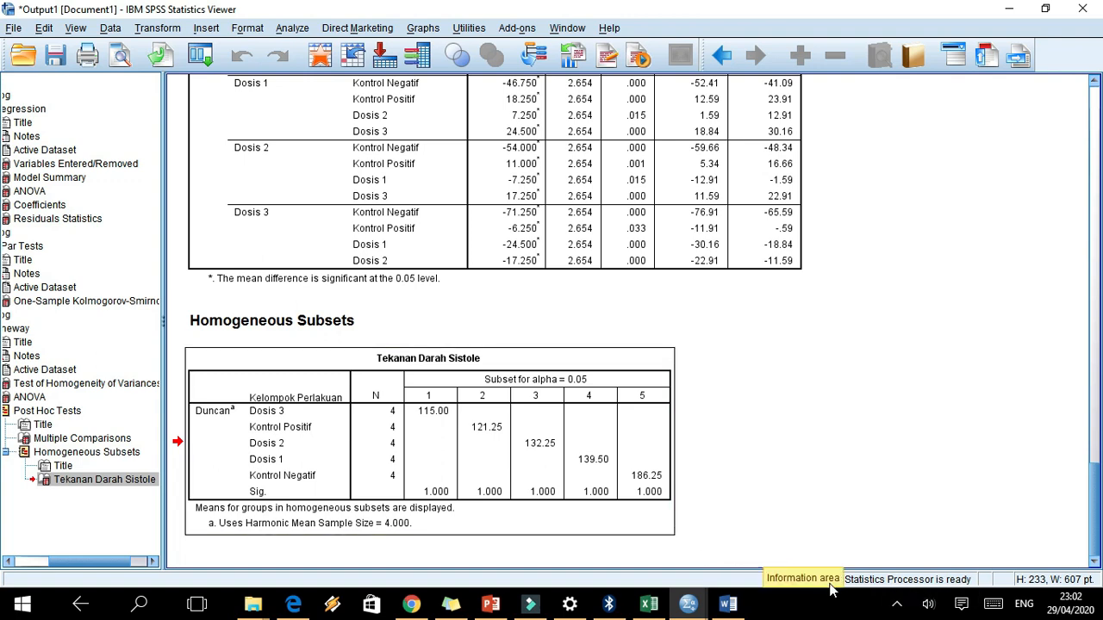
click(898, 605)
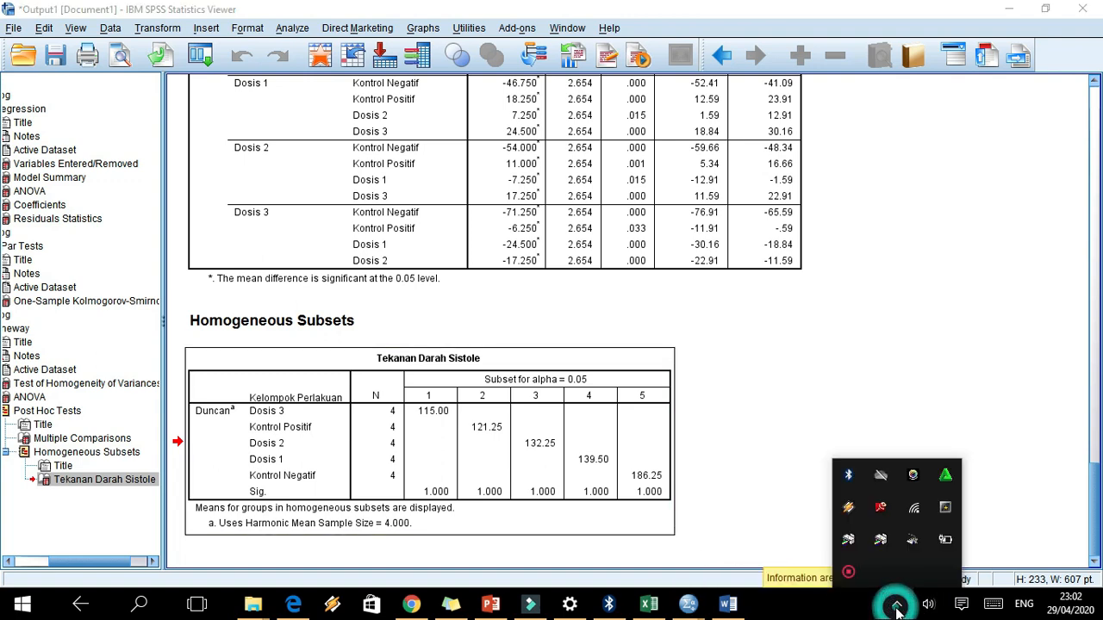
right_click(848, 576)
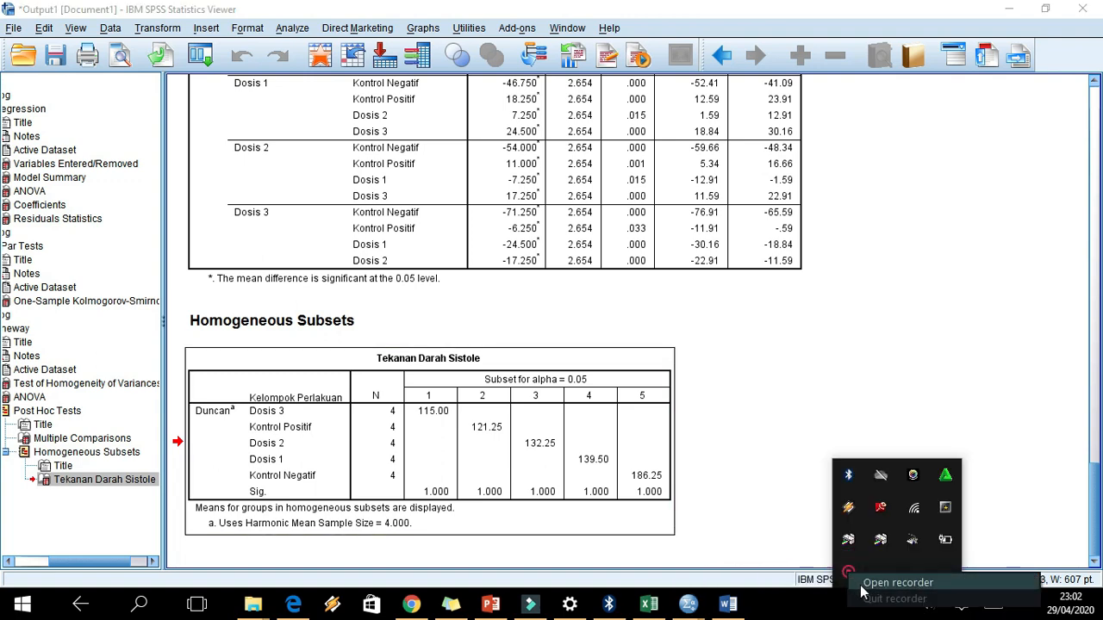
click(866, 596)
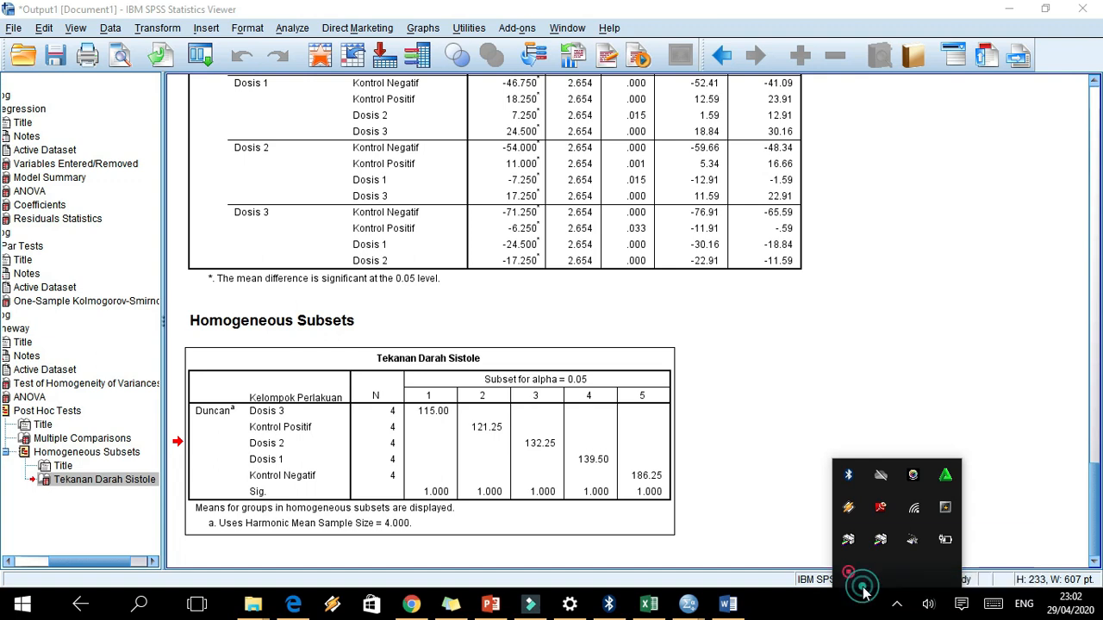